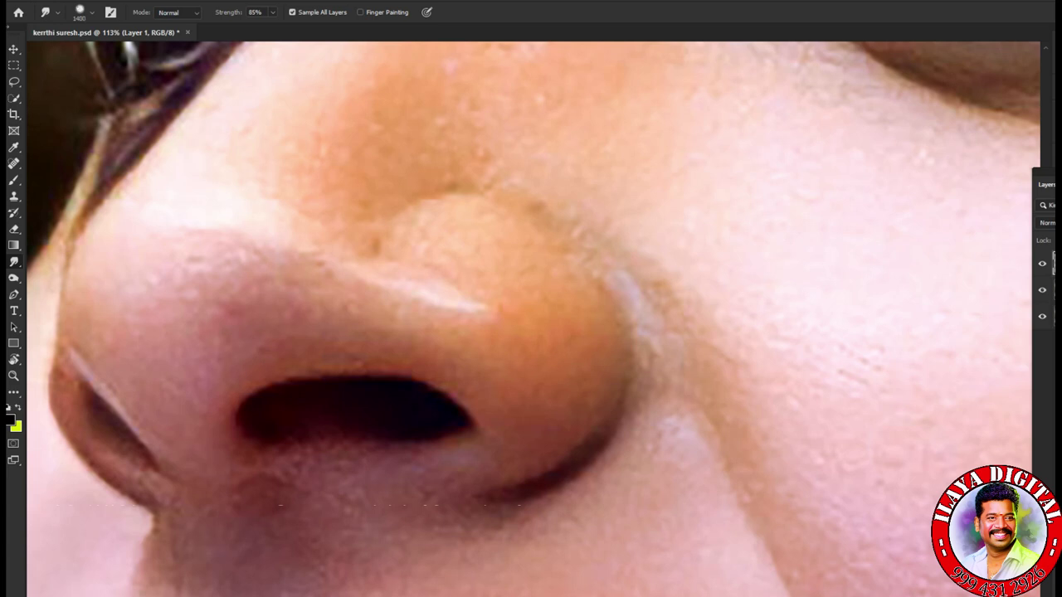
Step: Smudge the skin texture on the near nostril wing smooth at 80% strength, using brush sizes of 90 and 125 px
{"action": "key", "text": "bracketleft"}
{"action": "key", "text": "bracketleft"}
{"action": "key", "text": "bracketleft"}
{"action": "key", "text": "bracketleft"}
{"action": "key", "text": "bracketleft"}
{"action": "key", "text": "bracketleft"}
{"action": "key", "text": "bracketleft"}
{"action": "key", "text": "bracketleft"}
{"action": "key", "text": "bracketleft"}
{"action": "key", "text": "bracketleft"}
{"action": "key", "text": "bracketleft"}
{"action": "key", "text": "bracketleft"}
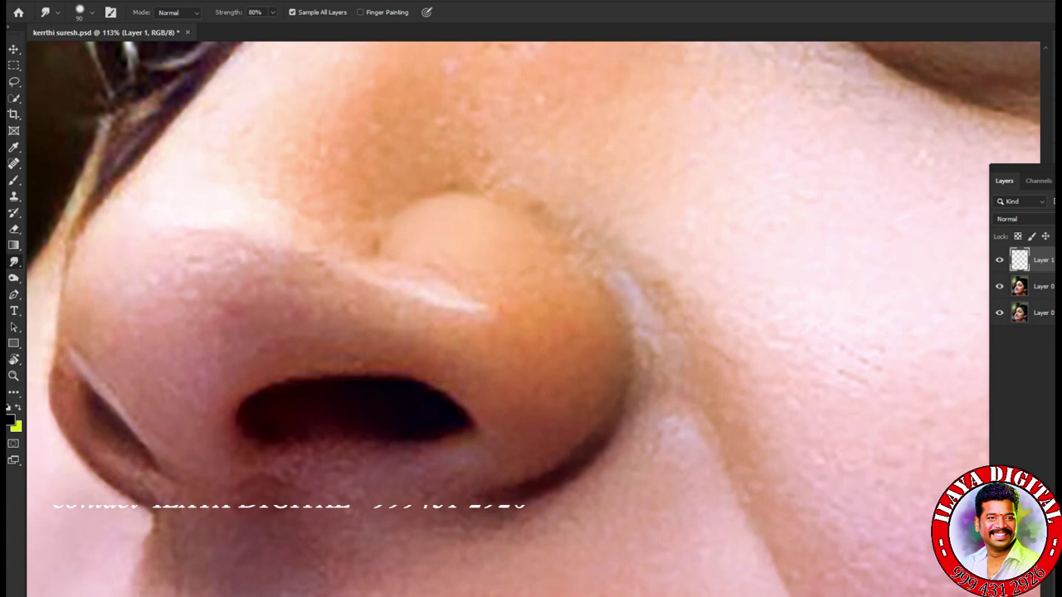
{"action": "key", "text": "bracketright"}
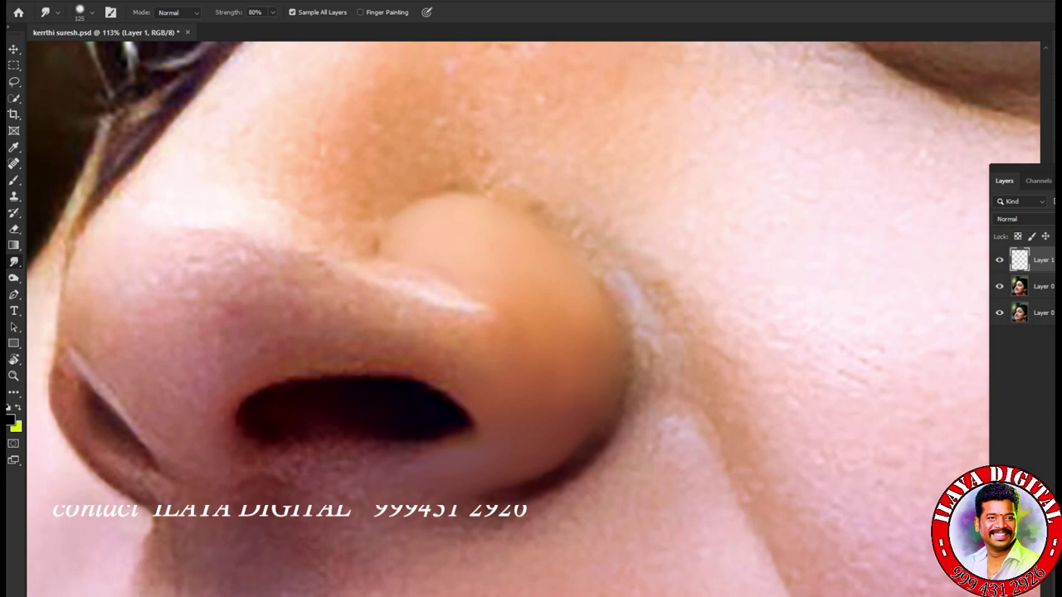
Step: Blend the skin along the rim above the near nostril opening with the Smudge tool at 90 px
{"action": "key", "text": "bracketleft"}
{"action": "key", "text": "bracketleft"}
{"action": "key", "text": "bracketleft"}
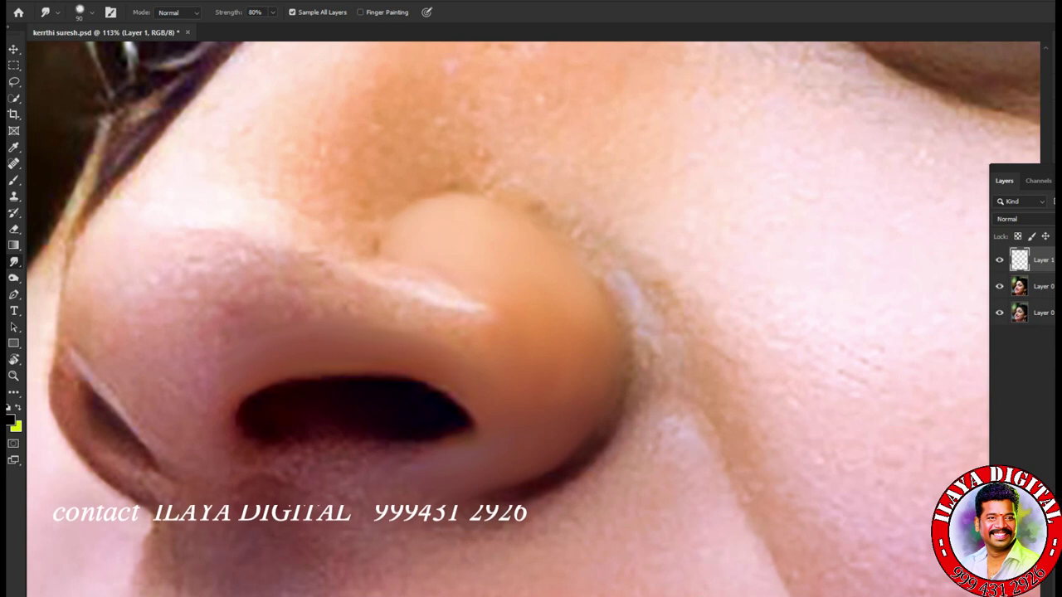
Step: Smudge the near nostril's edge and the skin just beneath it smooth with 70 and 60 px brushes, working in a view rotated to -38°
{"action": "key", "text": "r"}
{"action": "left_click_drag", "start_coordinate": [664, 357], "coordinate": [650, 273]}
{"action": "left_click_drag", "start_coordinate": [548, 365], "coordinate": [631, 222]}
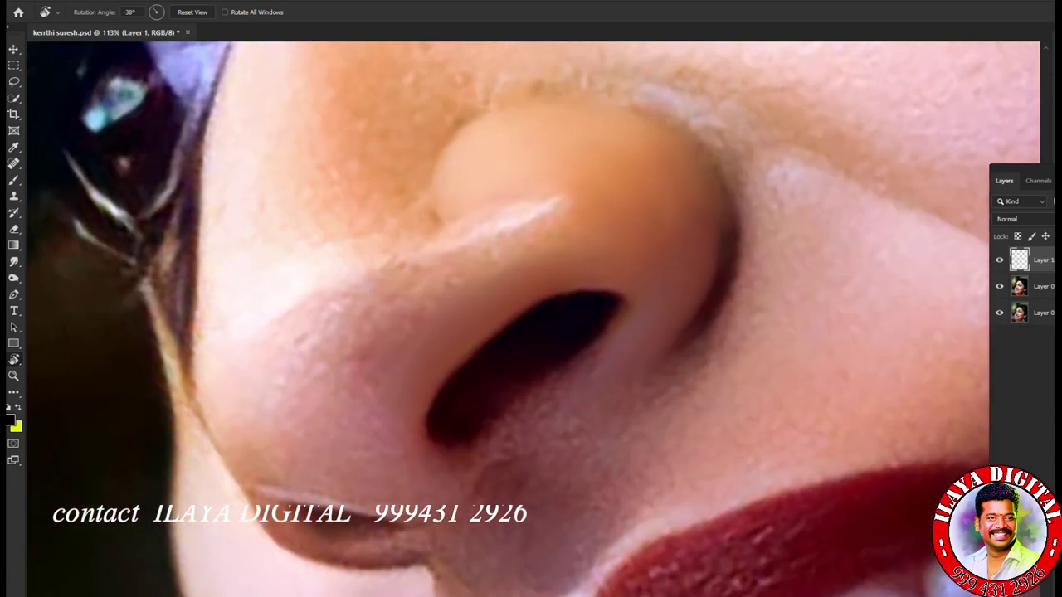
{"action": "scroll", "coordinate": [676, 343], "scroll_direction": "up", "scroll_amount": 3}
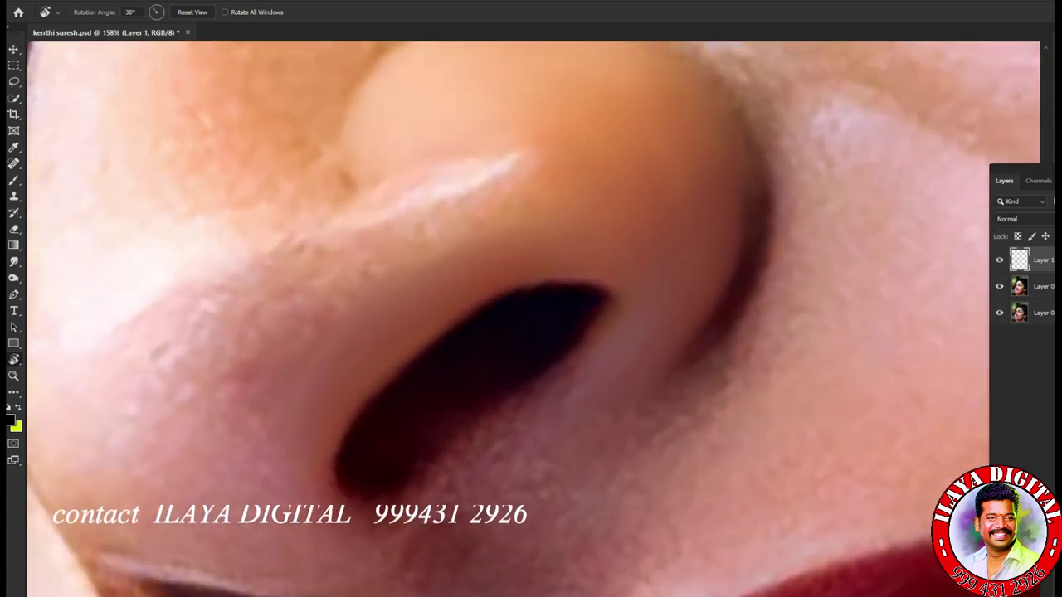
{"action": "scroll", "coordinate": [655, 367], "scroll_direction": "up", "scroll_amount": 3}
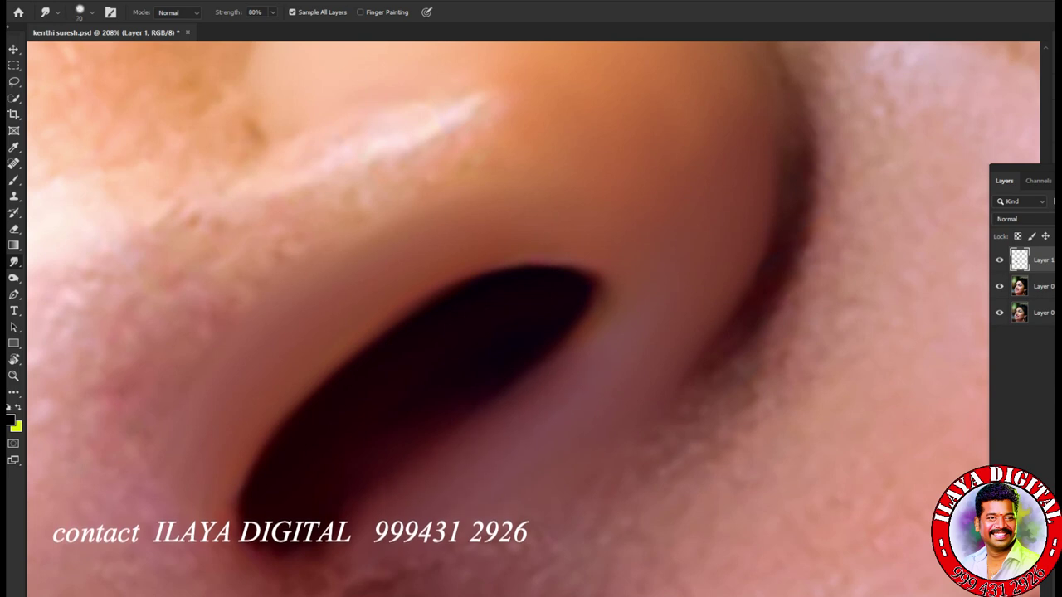
{"action": "key", "text": "bracketleft"}
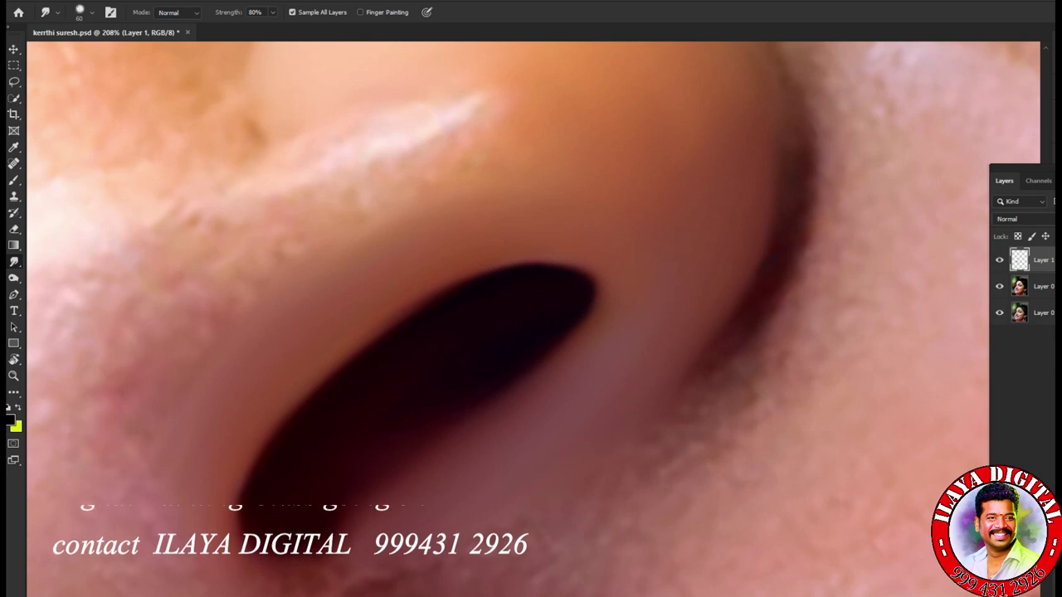
Step: Smudge the side of the nose above the nostril wing and the crease beside the wing smooth, using a 150 px brush
{"action": "left_click_drag", "start_coordinate": [593, 353], "coordinate": [537, 352]}
{"action": "mouse_move", "coordinate": [656, 388]}
{"action": "left_mouse_down"}
{"action": "mouse_move", "coordinate": [675, 387]}
{"action": "mouse_move", "coordinate": [622, 396]}
{"action": "mouse_move", "coordinate": [650, 405]}
{"action": "left_mouse_up"}
{"action": "scroll", "coordinate": [650, 415], "scroll_direction": "up", "scroll_amount": 5}
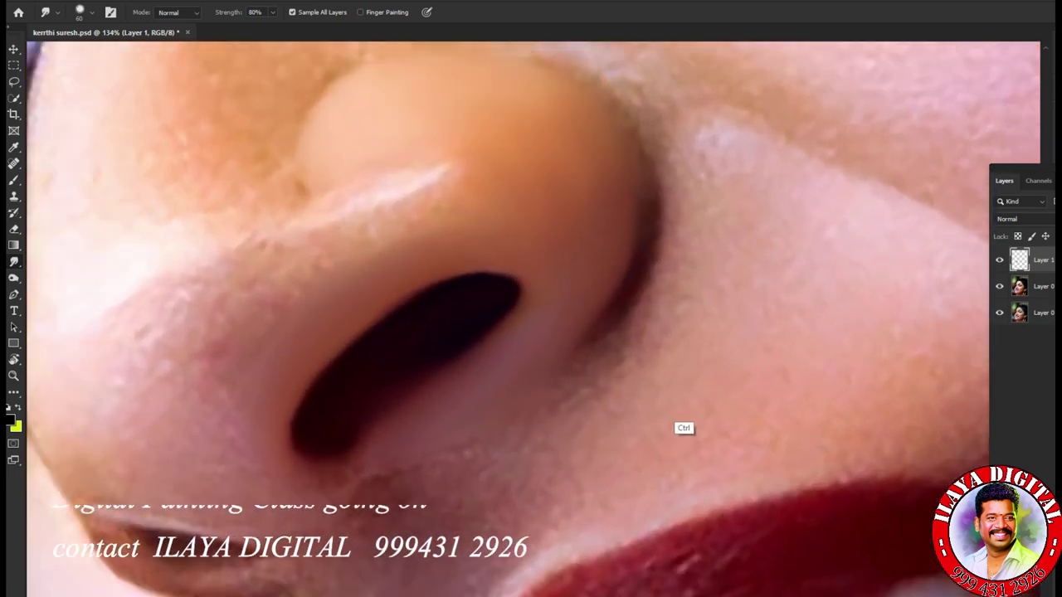
{"action": "left_click_drag", "start_coordinate": [663, 415], "coordinate": [822, 379]}
{"action": "left_click_drag", "start_coordinate": [739, 374], "coordinate": [678, 474]}
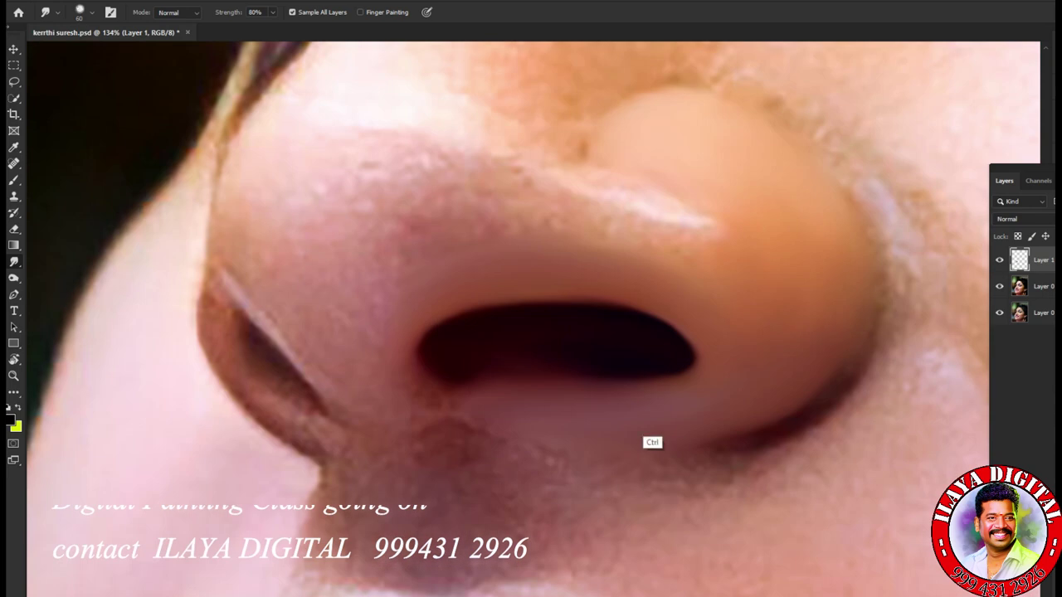
{"action": "scroll", "coordinate": [645, 439], "scroll_direction": "down", "scroll_amount": 4}
{"action": "scroll", "coordinate": [602, 443], "scroll_direction": "up", "scroll_amount": 6}
{"action": "scroll", "coordinate": [600, 446], "scroll_direction": "down", "scroll_amount": 2}
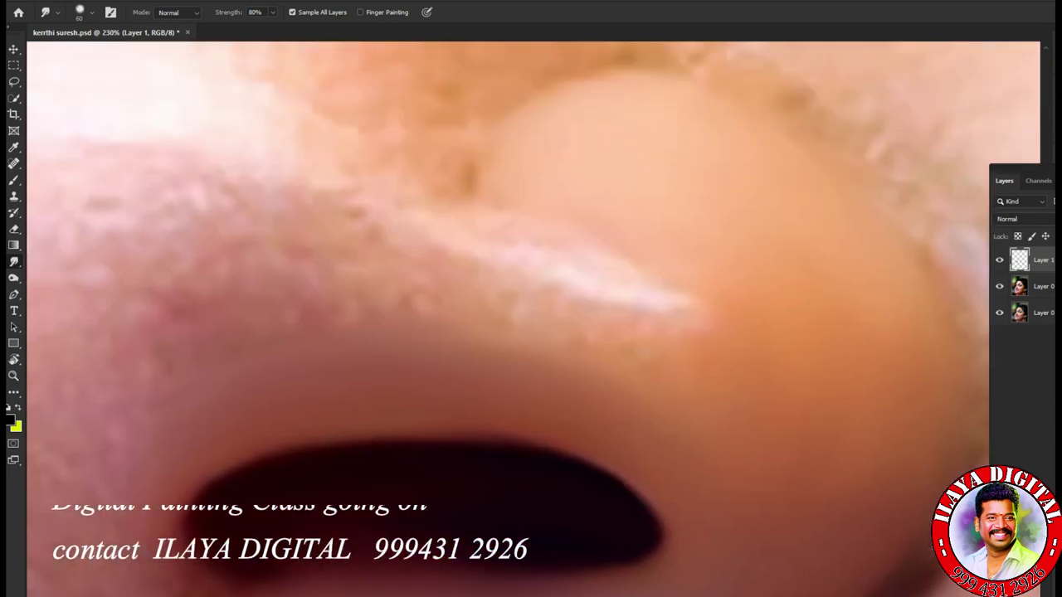
{"action": "scroll", "coordinate": [652, 415], "scroll_direction": "down", "scroll_amount": 2}
{"action": "scroll", "coordinate": [539, 415], "scroll_direction": "up", "scroll_amount": 4}
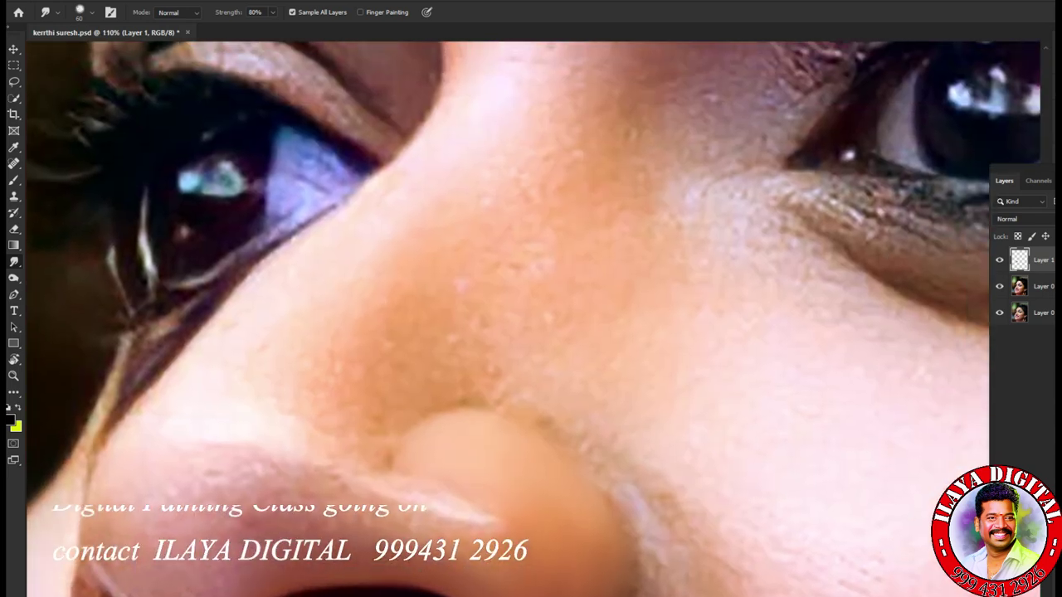
{"action": "scroll", "coordinate": [539, 415], "scroll_direction": "right", "scroll_amount": 4}
{"action": "scroll", "coordinate": [539, 415], "scroll_direction": "up", "scroll_amount": 1}
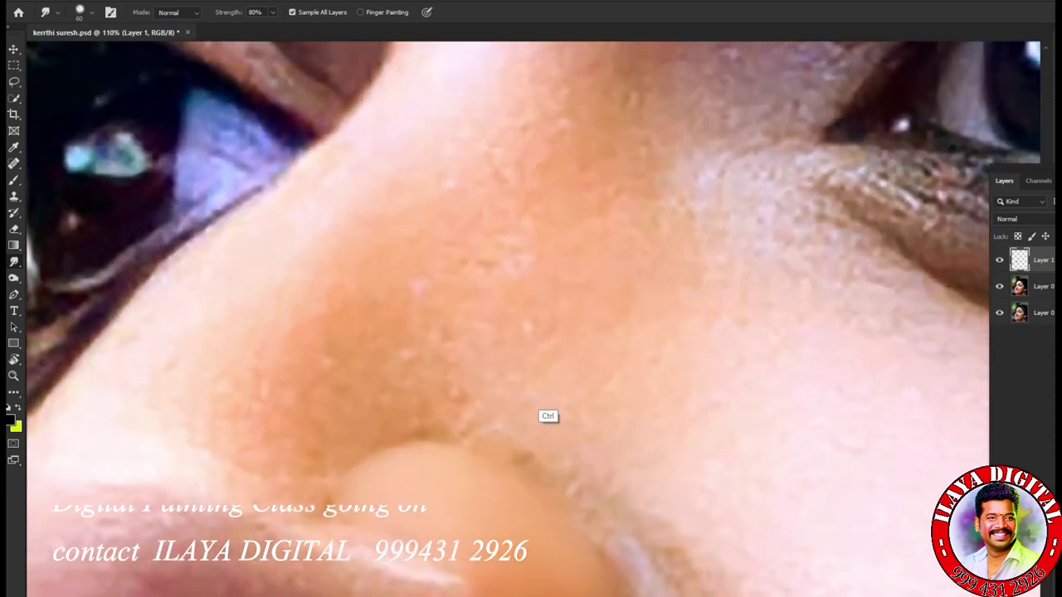
{"action": "scroll", "coordinate": [539, 415], "scroll_direction": "down", "scroll_amount": 2}
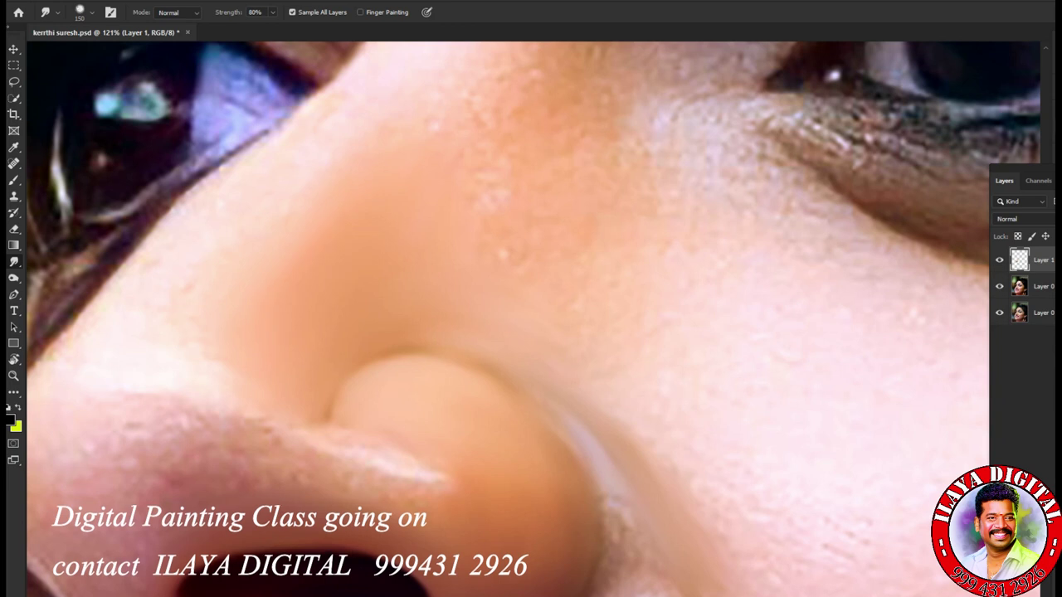
Step: Examine the nose tip, both nostrils and the area above the upper lip from close, rotated views
{"action": "key", "text": "r"}
{"action": "left_click_drag", "start_coordinate": [613, 274], "coordinate": [599, 257]}
{"action": "mouse_move", "coordinate": [514, 415]}
{"action": "left_mouse_down"}
{"action": "mouse_move", "coordinate": [523, 343]}
{"action": "mouse_move", "coordinate": [569, 233]}
{"action": "left_mouse_up"}
{"action": "left_click_drag", "start_coordinate": [650, 231], "coordinate": [671, 237]}
{"action": "left_click_drag", "start_coordinate": [629, 283], "coordinate": [658, 296]}
{"action": "left_click_drag", "start_coordinate": [415, 415], "coordinate": [734, 241]}
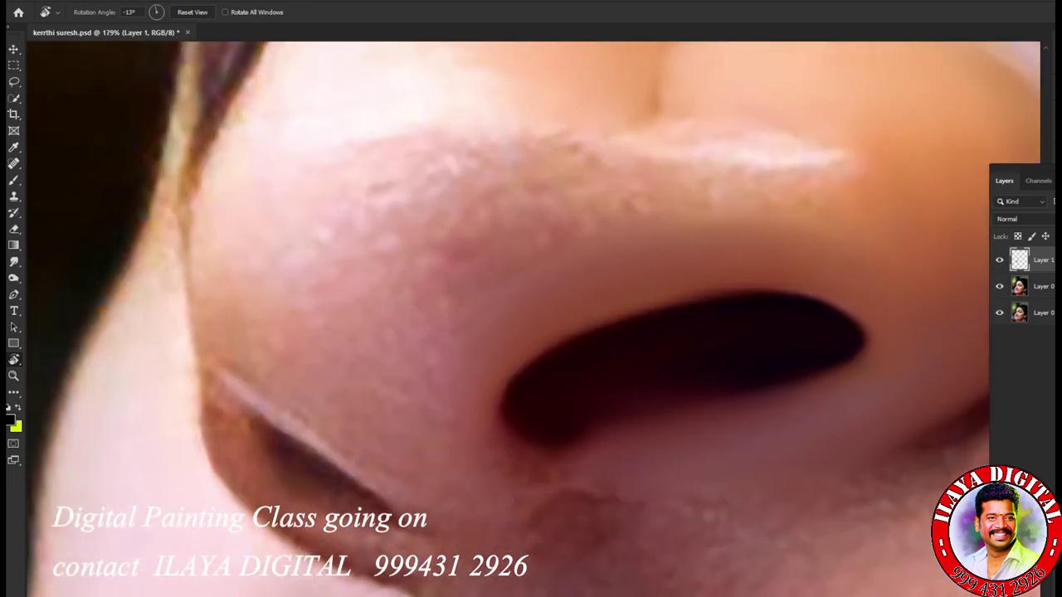
{"action": "left_click_drag", "start_coordinate": [629, 330], "coordinate": [652, 334]}
{"action": "left_click_drag", "start_coordinate": [614, 448], "coordinate": [690, 274]}
{"action": "left_click_drag", "start_coordinate": [705, 334], "coordinate": [666, 222]}
{"action": "key", "text": "b"}
{"action": "key", "text": "r"}
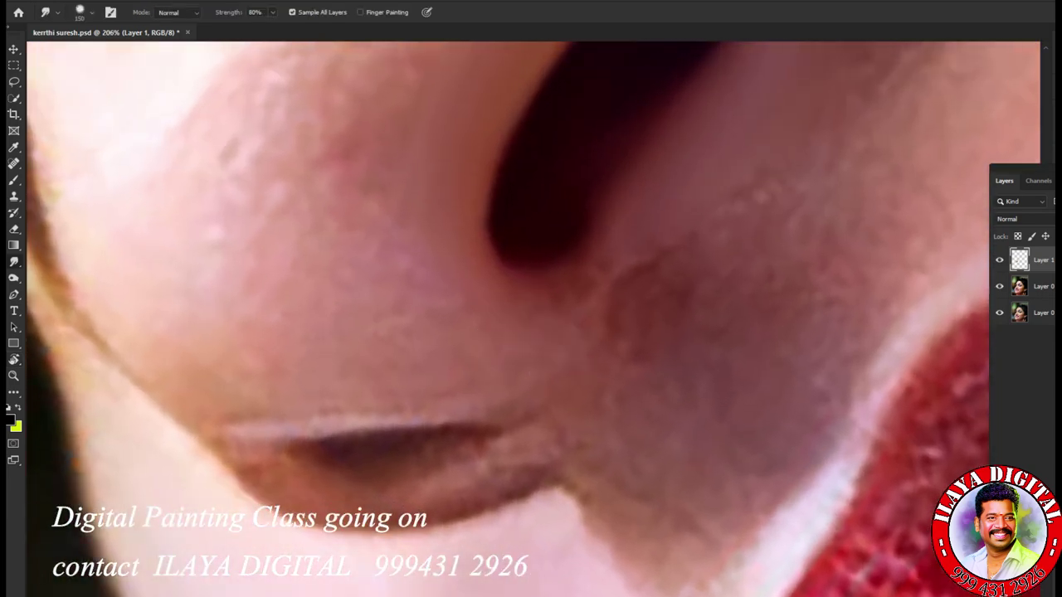
Step: Smudge the skin on the lower nose tip between the two nostrils smooth with a brush reduced to 70 px
{"action": "key", "text": "bracketleft"}
{"action": "key", "text": "bracketleft"}
{"action": "left_click_drag", "start_coordinate": [572, 467], "coordinate": [550, 328]}
{"action": "left_click_drag", "start_coordinate": [610, 274], "coordinate": [471, 426]}
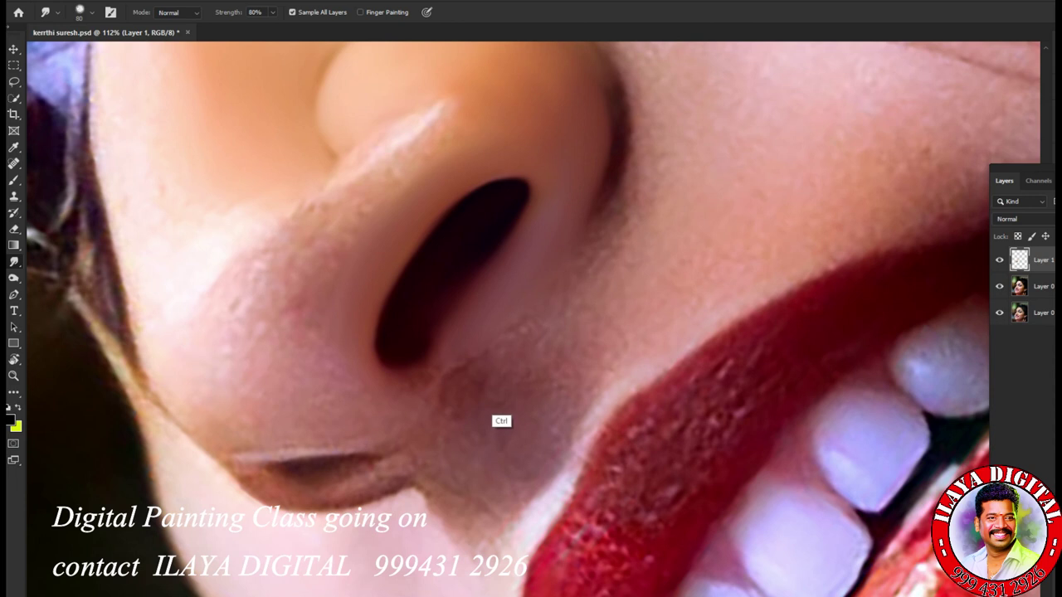
{"action": "scroll", "coordinate": [498, 394], "scroll_direction": "up", "scroll_amount": 4}
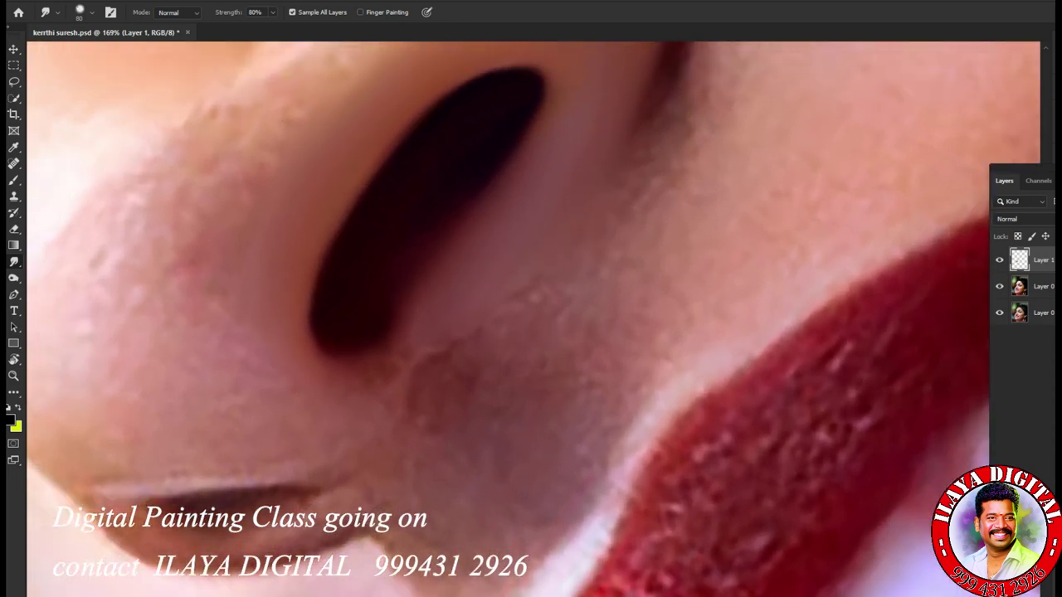
{"action": "key", "text": "Escape"}
{"action": "left_click_drag", "start_coordinate": [461, 386], "coordinate": [573, 546]}
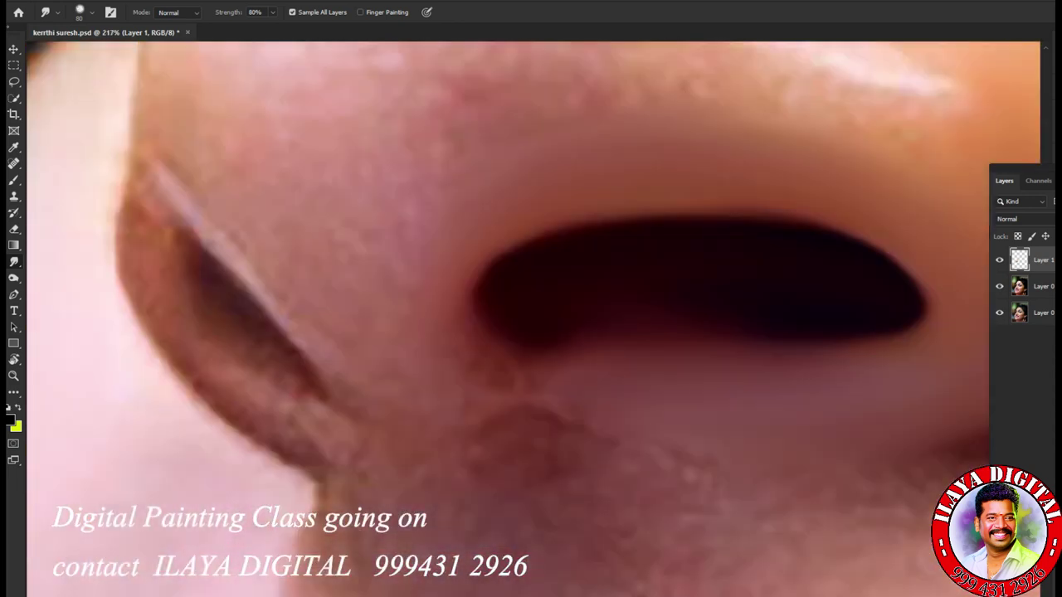
{"action": "left_click_drag", "start_coordinate": [531, 365], "coordinate": [554, 445]}
{"action": "scroll", "coordinate": [547, 410], "scroll_direction": "down", "scroll_amount": 6}
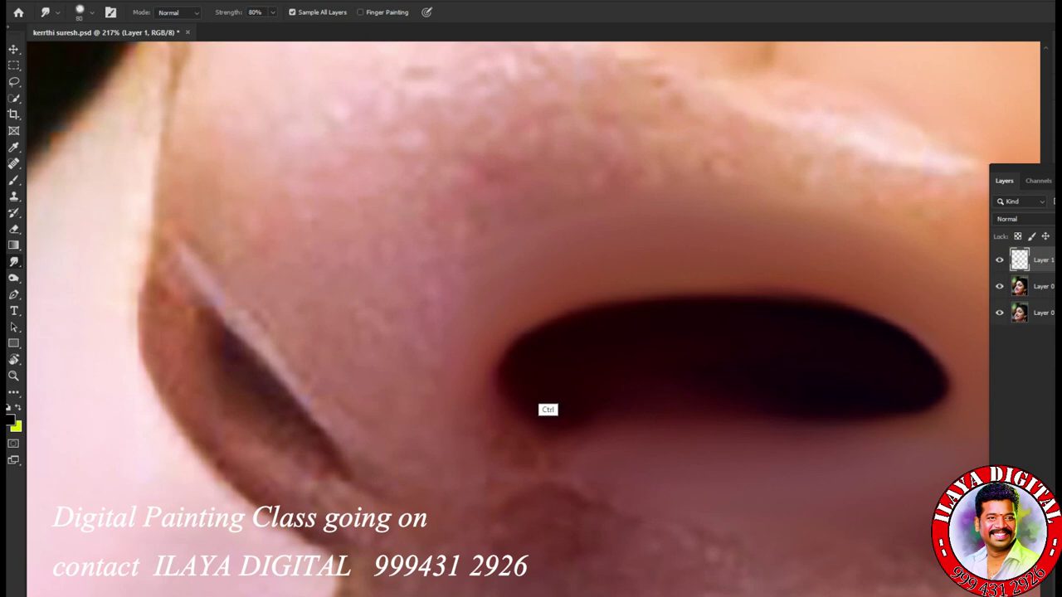
{"action": "scroll", "coordinate": [497, 432], "scroll_direction": "up", "scroll_amount": 4}
{"action": "scroll", "coordinate": [514, 445], "scroll_direction": "down", "scroll_amount": 3}
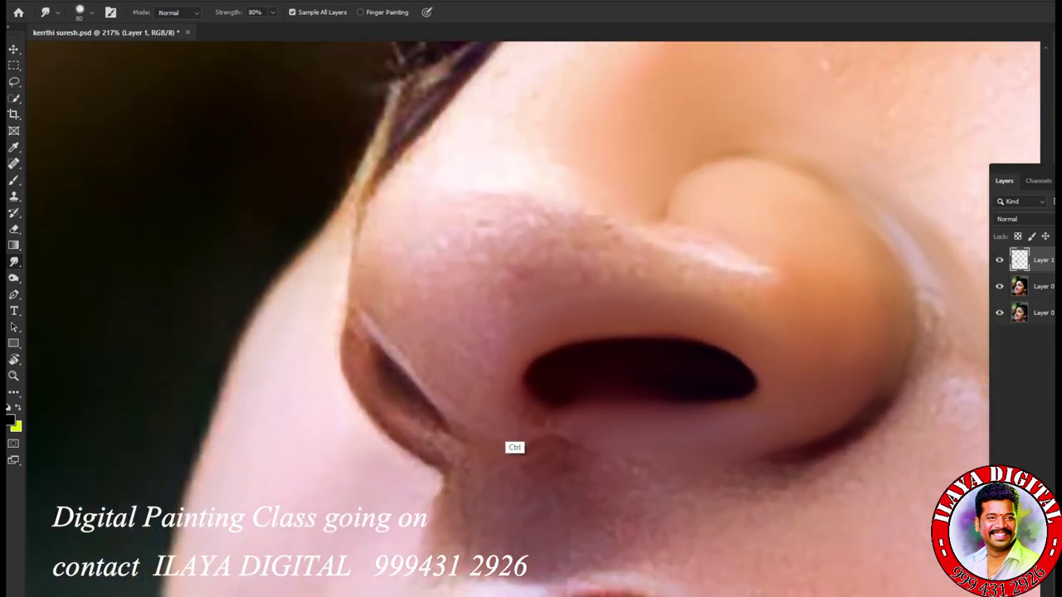
{"action": "scroll", "coordinate": [448, 465], "scroll_direction": "up", "scroll_amount": 3}
{"action": "scroll", "coordinate": [457, 468], "scroll_direction": "up", "scroll_amount": 2}
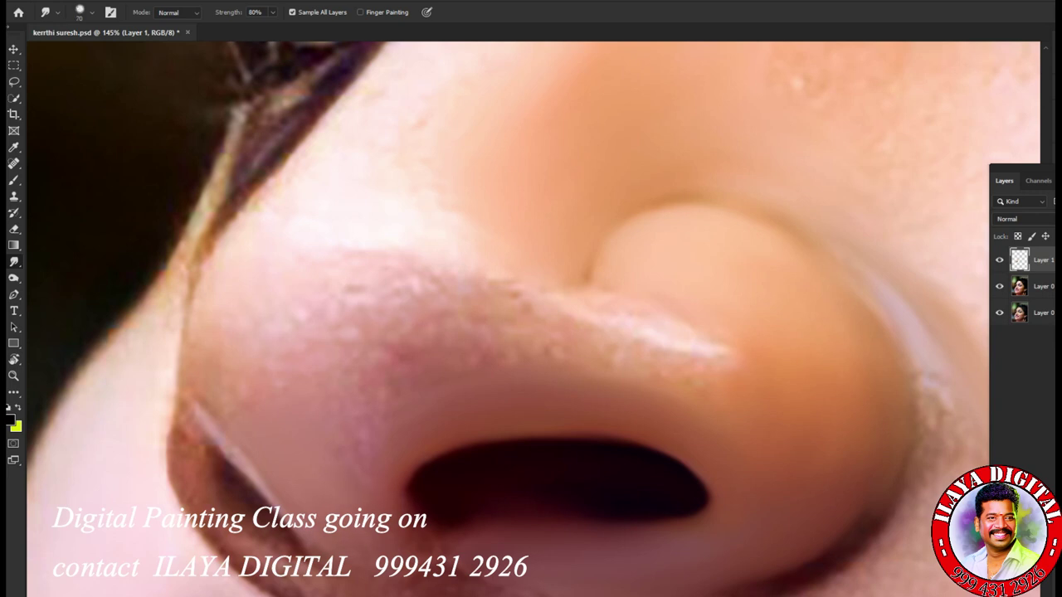
Step: Smudge the far side of the nose tip and the bright lower bridge smooth, using brushes of up to 200 px
{"action": "key", "text": "bracketright"}
{"action": "key", "text": "bracketright"}
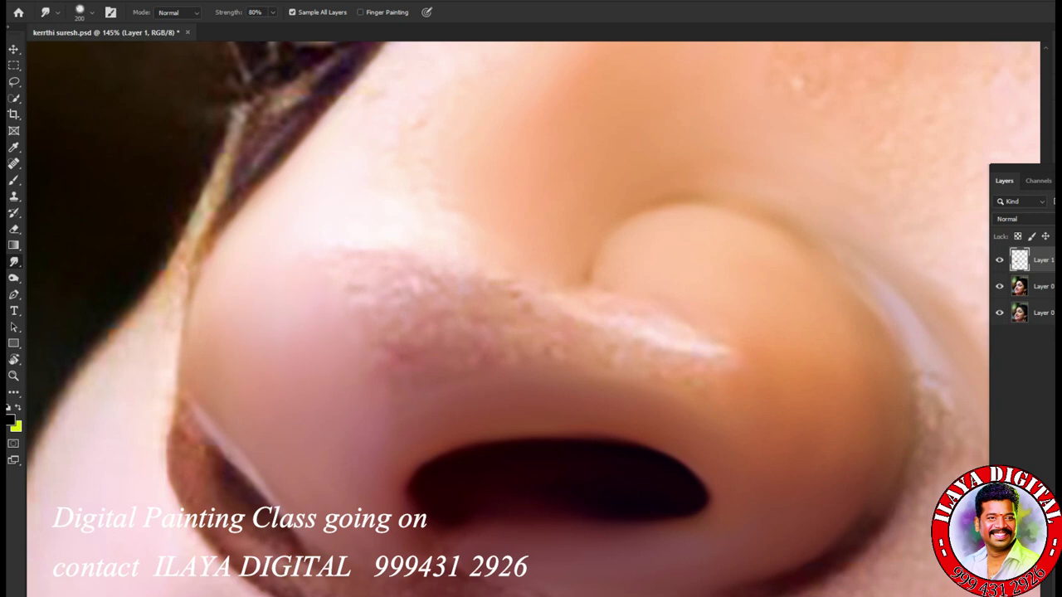
{"action": "key", "text": "bracketleft"}
{"action": "key", "text": "bracketleft"}
{"action": "key", "text": "bracketleft"}
{"action": "key", "text": "bracketright"}
{"action": "key", "text": "bracketright"}
{"action": "key", "text": "bracketleft"}
{"action": "key", "text": "bracketleft"}
{"action": "key", "text": "bracketright"}
{"action": "key", "text": "bracketright"}
{"action": "key", "text": "bracketright"}
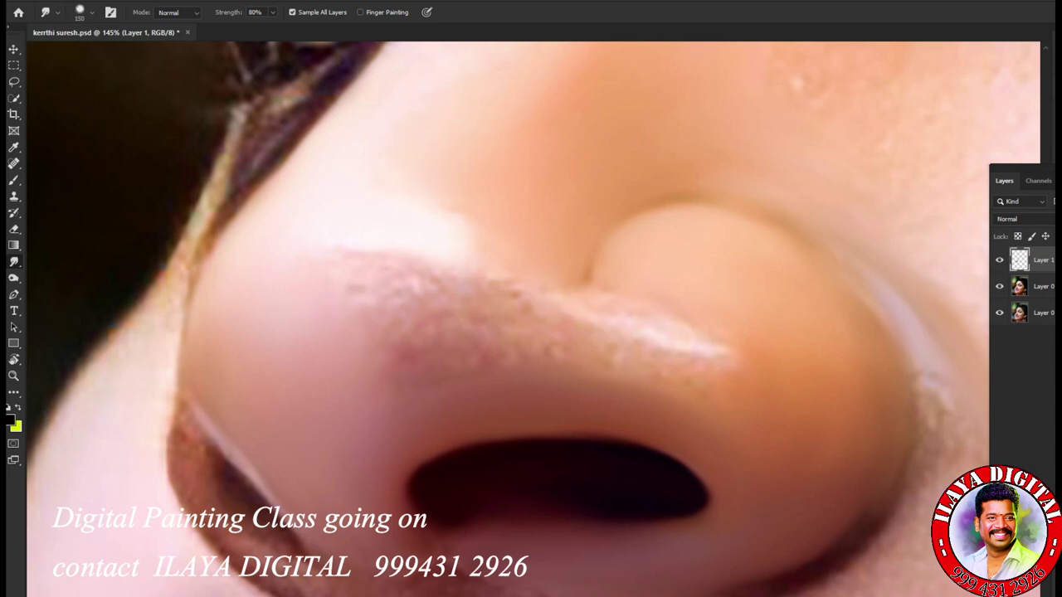
Step: Blend the pale highlight between the nostril wing and the nostril opening into a clean streak with a smaller smudge brush
{"action": "key", "text": "bracketleft"}
{"action": "key", "text": "bracketleft"}
{"action": "key", "text": "bracketleft"}
{"action": "key", "text": "bracketright"}
{"action": "key", "text": "bracketright"}
{"action": "key", "text": "bracketleft"}
{"action": "key", "text": "bracketleft"}
{"action": "left_click_drag", "start_coordinate": [738, 358], "coordinate": [723, 353]}
Step: Smudge the remaining rough patch across the nose tip, up to the wing highlight, smooth with 150 and 125 px brushes
{"action": "key", "text": "bracketright"}
{"action": "key", "text": "bracketright"}
{"action": "key", "text": "bracketright"}
{"action": "key", "text": "bracketright"}
{"action": "key", "text": "bracketright"}
{"action": "key", "text": "bracketright"}
{"action": "key", "text": "bracketright"}
{"action": "key", "text": "bracketright"}
{"action": "key", "text": "bracketright"}
{"action": "key", "text": "bracketright"}
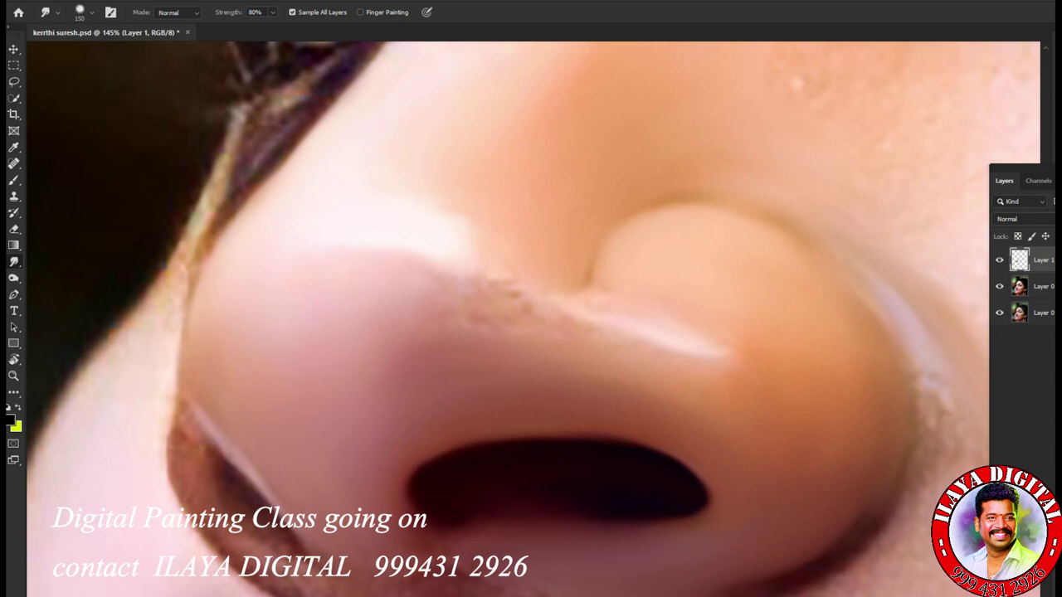
{"action": "key", "text": "bracketright"}
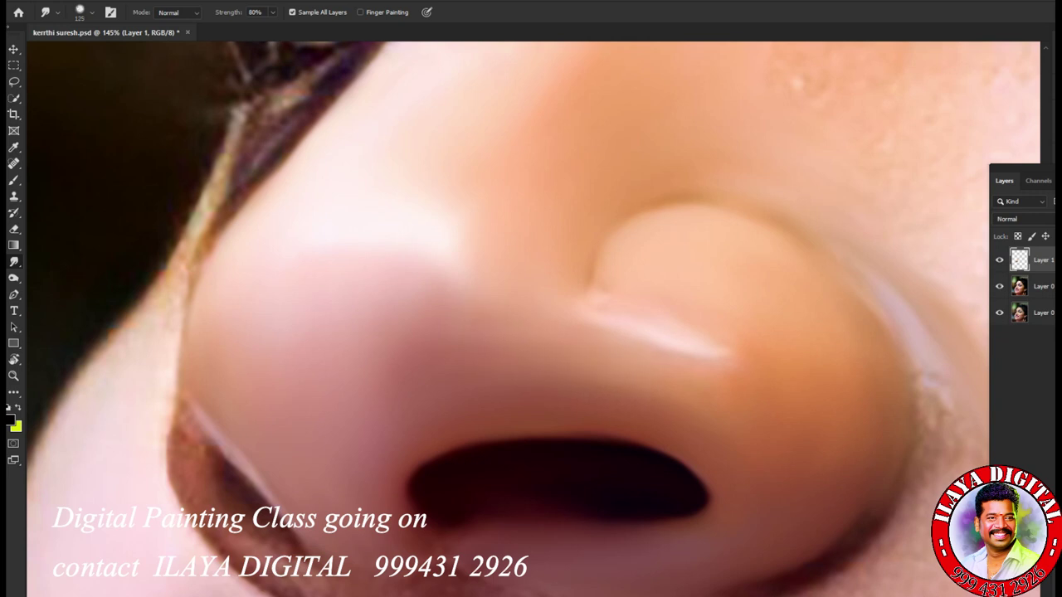
Step: Soften the corner where the nostril wing meets the start of its highlight, using a 100 px smudge brush
{"action": "left_click_drag", "start_coordinate": [730, 341], "coordinate": [455, 357]}
{"action": "scroll", "coordinate": [597, 400], "scroll_direction": "up", "scroll_amount": 6}
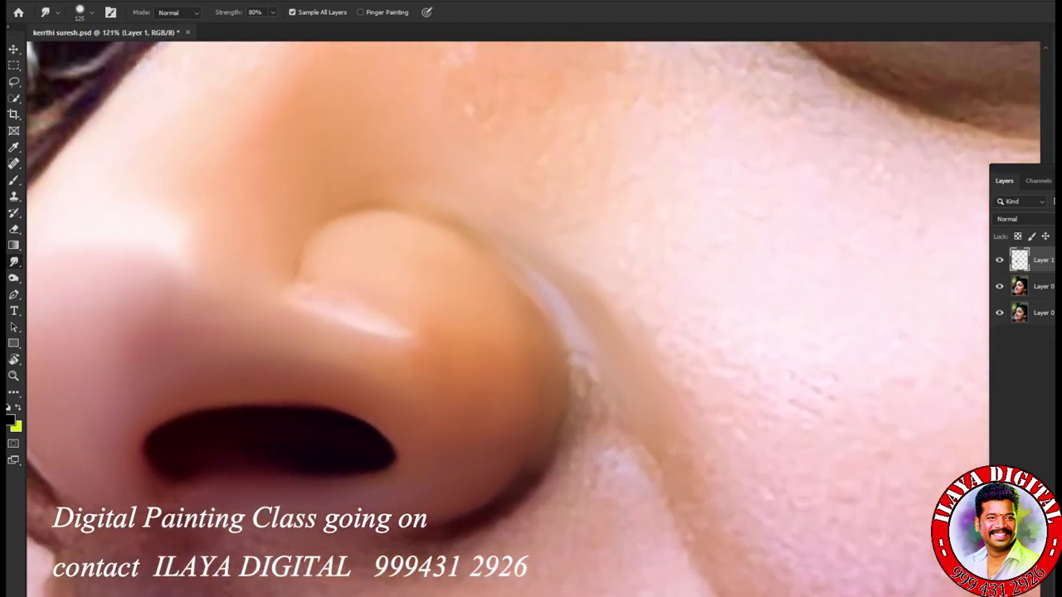
{"action": "left_click_drag", "start_coordinate": [531, 357], "coordinate": [654, 361]}
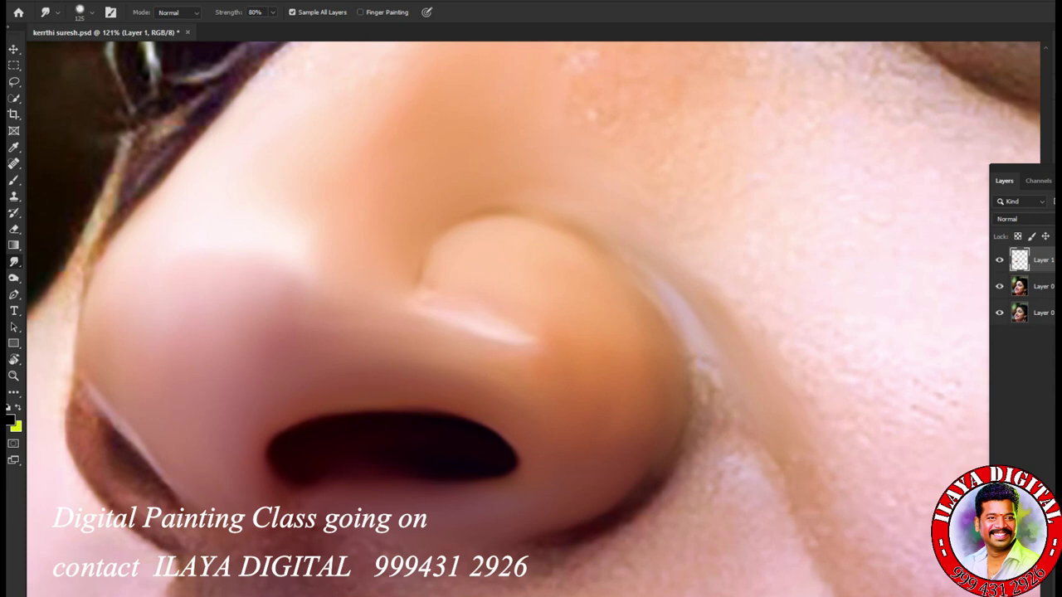
{"action": "key", "text": "bracketleft"}
{"action": "key", "text": "bracketleft"}
{"action": "key", "text": "bracketright"}
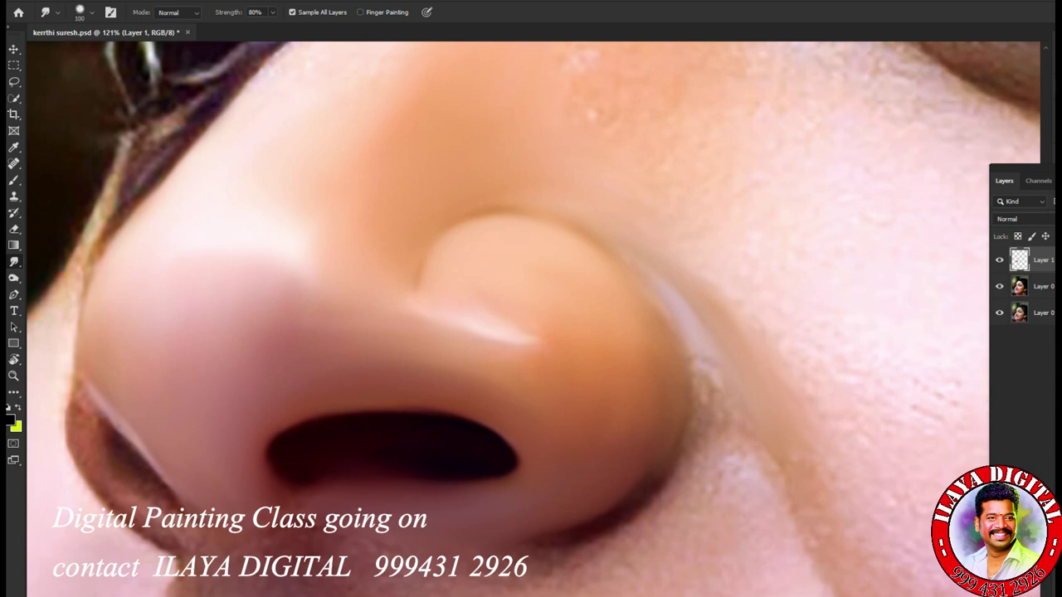
Step: Smudge the nostril wing's highlight into a broader shape and pull the orange side tone down toward the wing's front corner
{"action": "key", "text": "bracketleft"}
{"action": "key", "text": "bracketleft"}
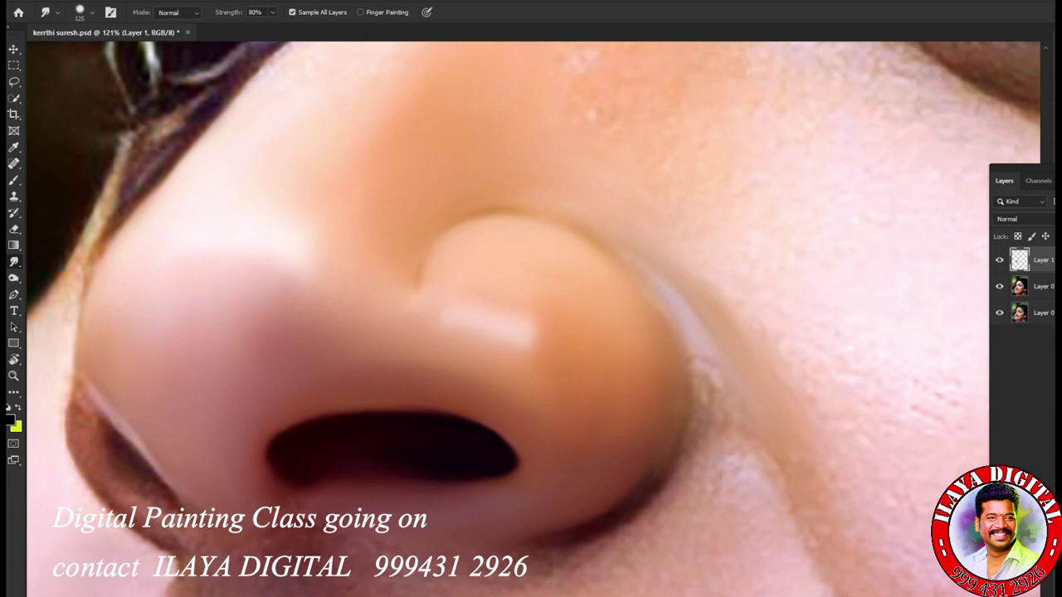
{"action": "key", "text": "bracketleft"}
{"action": "key", "text": "bracketleft"}
{"action": "key", "text": "bracketright"}
{"action": "key", "text": "bracketright"}
{"action": "left_click_drag", "start_coordinate": [397, 245], "coordinate": [385, 276]}
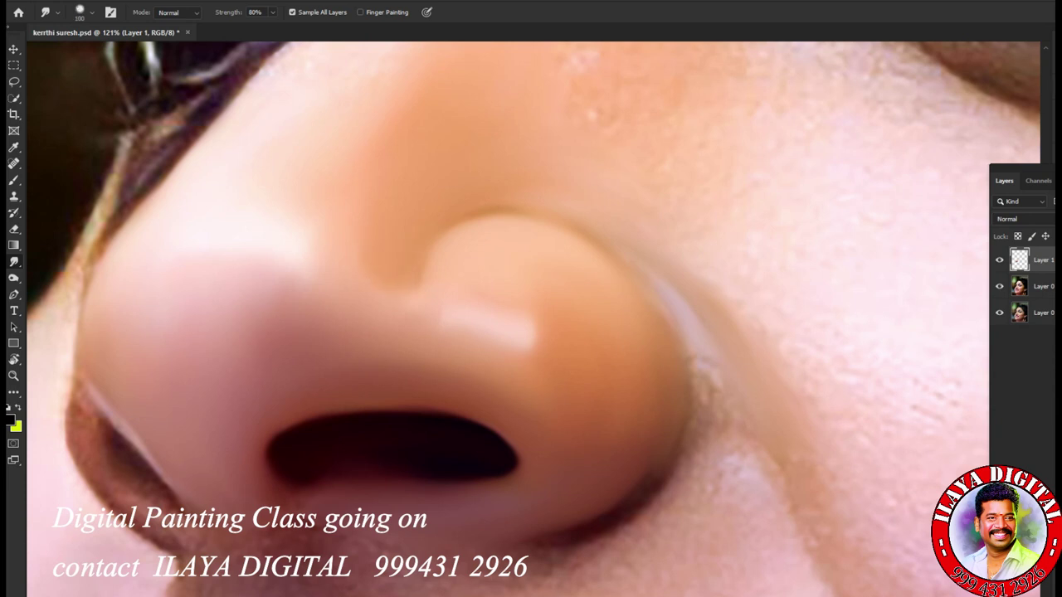
Step: Refine the wing and nose-tip highlights and smooth the far nostril and the skin under the nose with a 60 px smudge brush
{"action": "key", "text": "bracketleft"}
{"action": "key", "text": "bracketleft"}
{"action": "left_click_drag", "start_coordinate": [520, 330], "coordinate": [523, 338]}
{"action": "left_click_drag", "start_coordinate": [373, 373], "coordinate": [732, 201]}
{"action": "left_click_drag", "start_coordinate": [597, 249], "coordinate": [505, 406]}
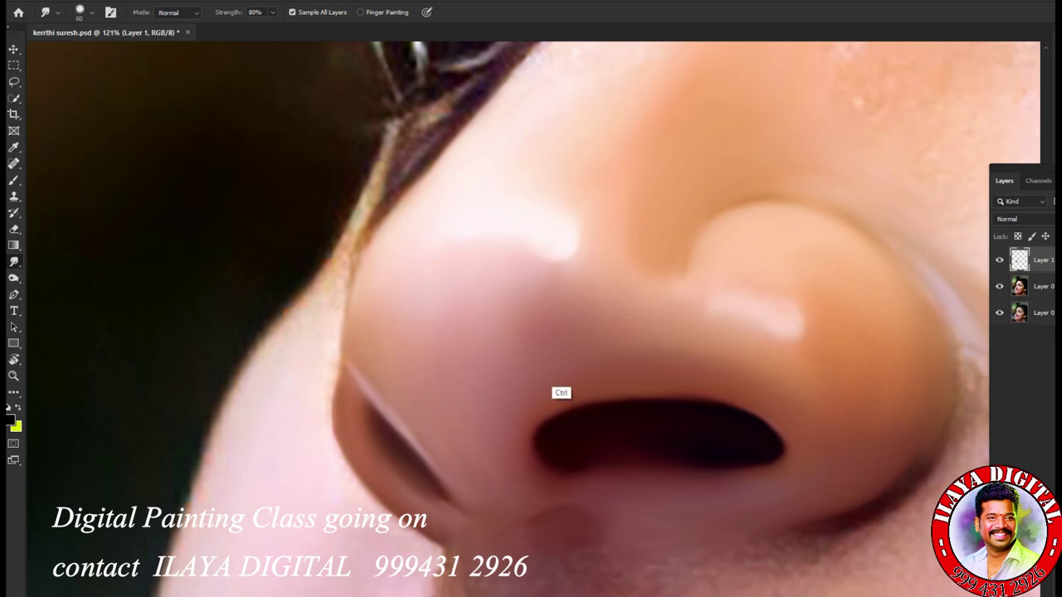
Step: Smudge the nose bridge between the eyes and its near side smooth, enlarging the brush from 90 to 125 px
{"action": "scroll", "coordinate": [559, 389], "scroll_direction": "down", "scroll_amount": 5}
{"action": "left_click_drag", "start_coordinate": [599, 334], "coordinate": [410, 507]}
{"action": "left_click_drag", "start_coordinate": [502, 359], "coordinate": [531, 360]}
{"action": "scroll", "coordinate": [537, 362], "scroll_direction": "down", "scroll_amount": 1}
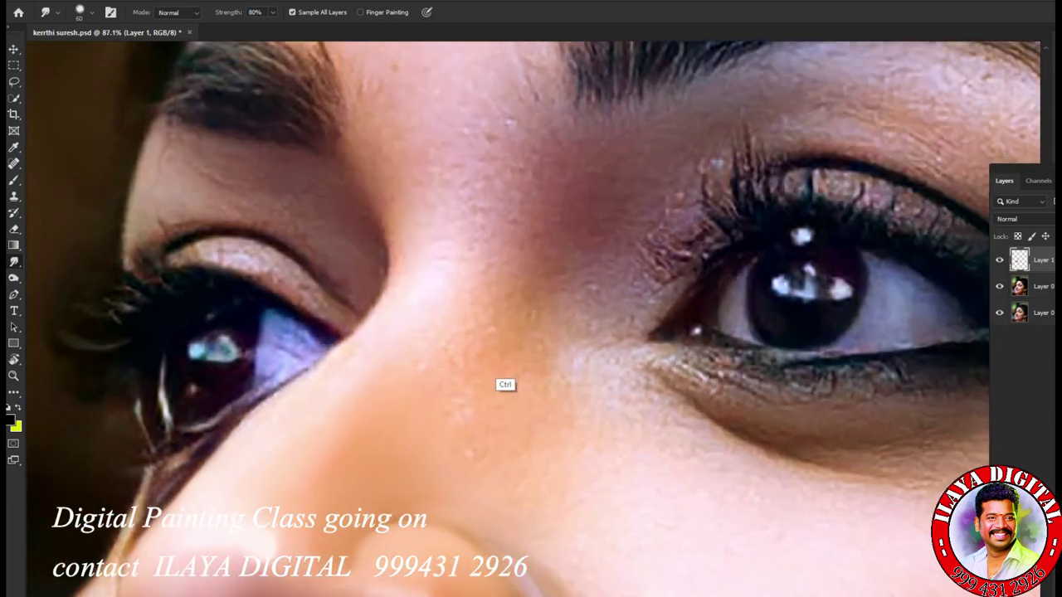
{"action": "scroll", "coordinate": [502, 379], "scroll_direction": "down", "scroll_amount": 3}
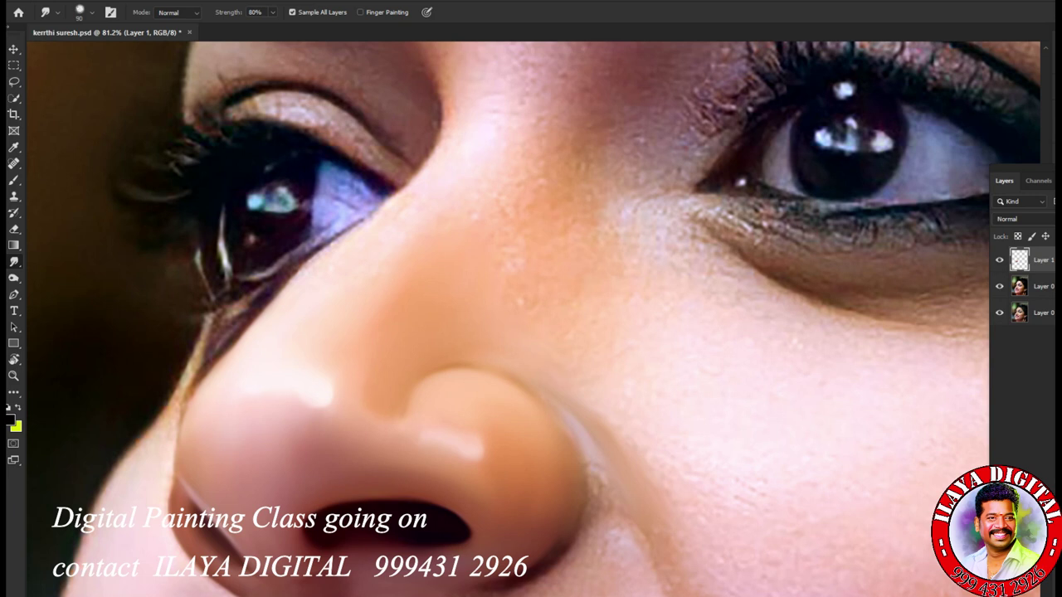
{"action": "key", "text": "bracketright"}
{"action": "left_click_drag", "start_coordinate": [477, 137], "coordinate": [489, 114]}
{"action": "key", "text": "bracketright"}
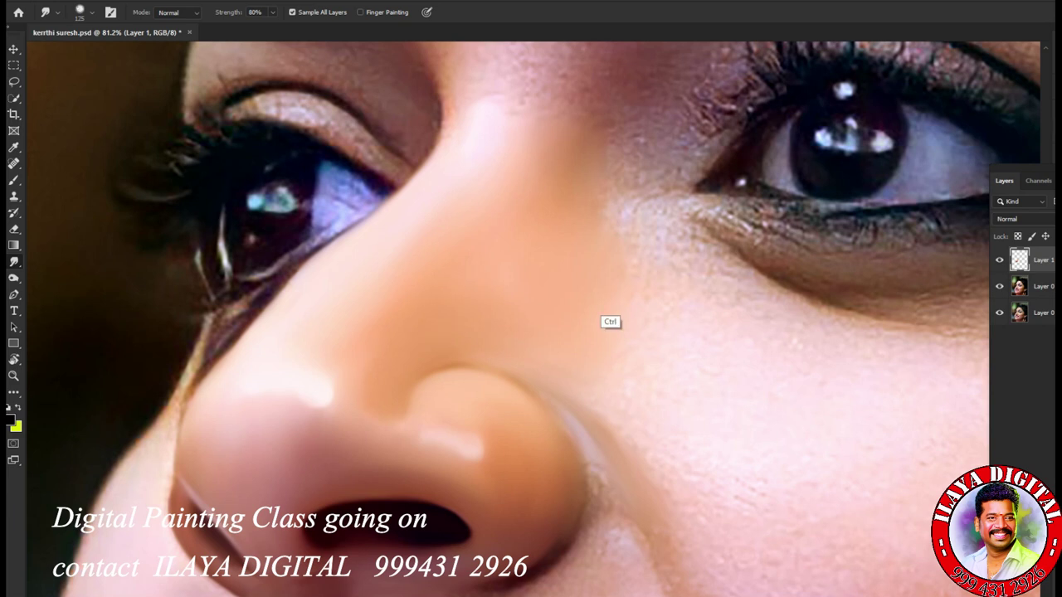
{"action": "scroll", "coordinate": [611, 317], "scroll_direction": "down", "scroll_amount": 3}
{"action": "scroll", "coordinate": [615, 286], "scroll_direction": "up", "scroll_amount": 3}
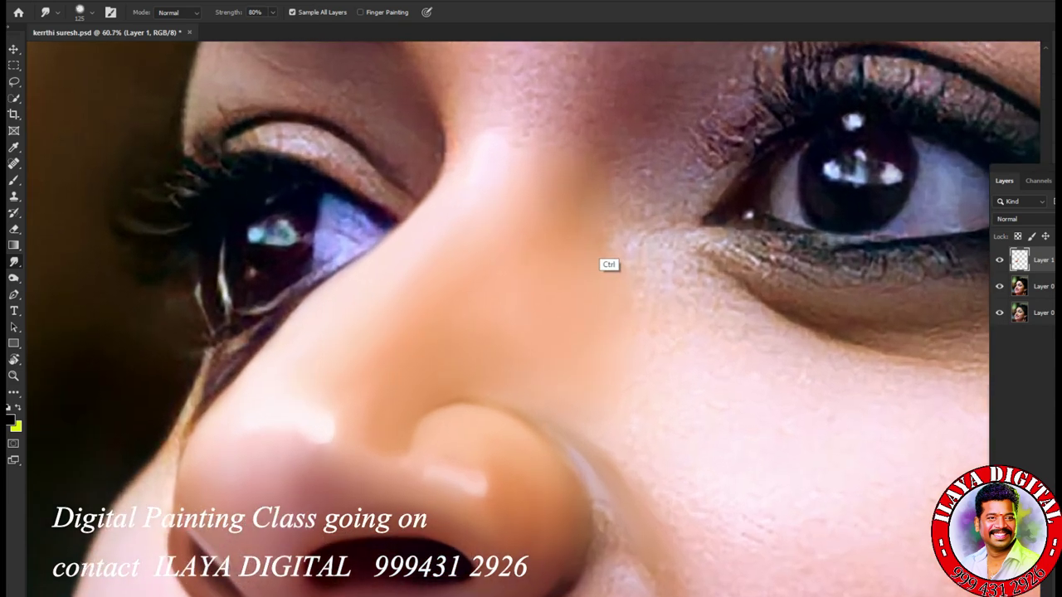
Step: Smudge the skin between the eyebrows and below the near eyebrow's inner end smooth, enlarging the brush from 150 to 200 px
{"action": "left_click_drag", "start_coordinate": [610, 133], "coordinate": [550, 400]}
{"action": "key", "text": "bracketleft"}
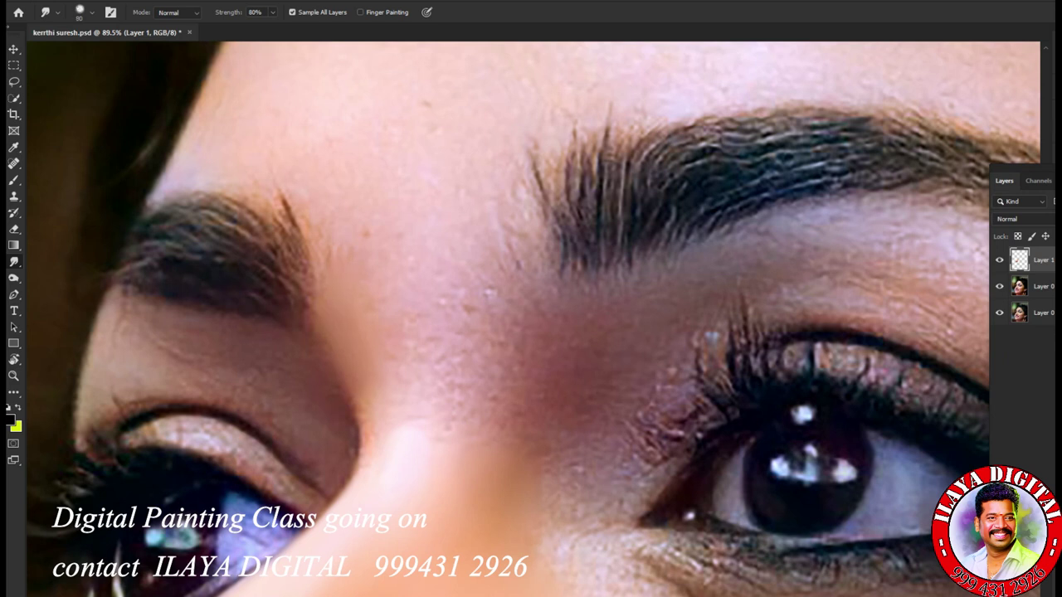
{"action": "left_click_drag", "start_coordinate": [370, 438], "coordinate": [345, 496]}
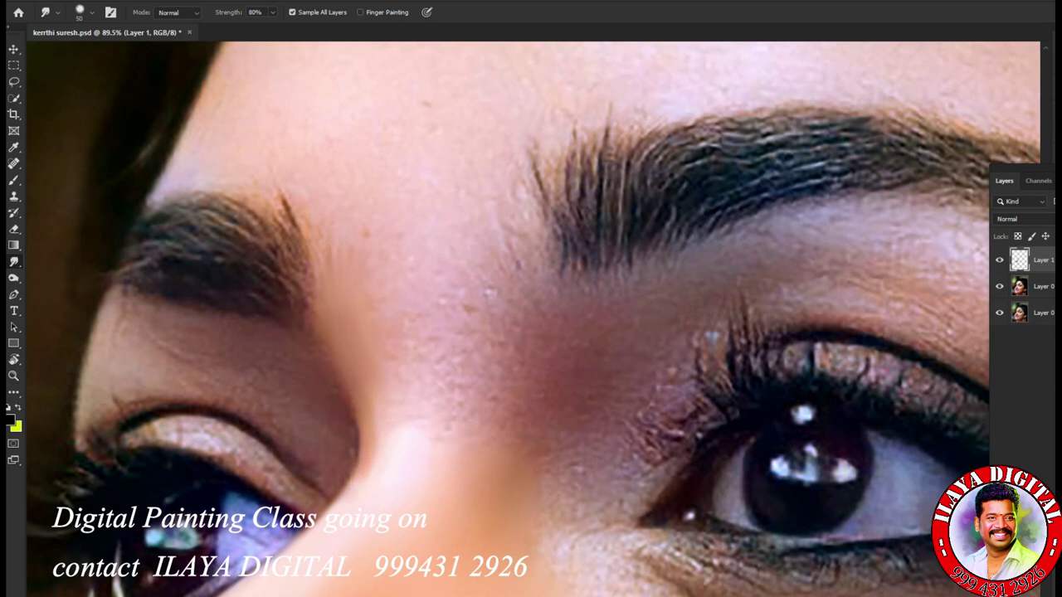
{"action": "key", "text": "bracketright"}
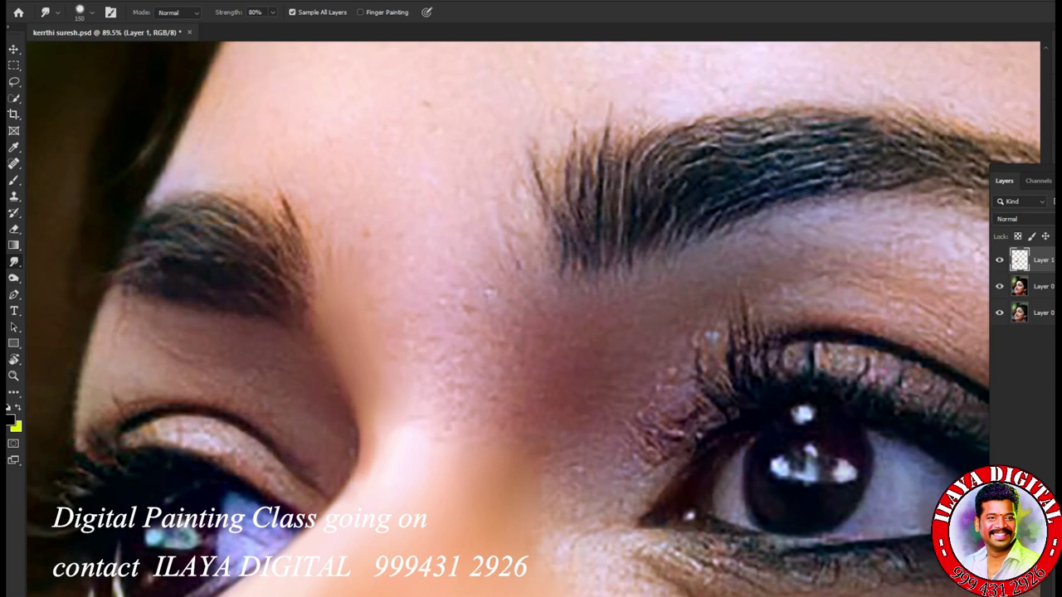
{"action": "mouse_move", "coordinate": [425, 203]}
{"action": "left_mouse_down"}
{"action": "mouse_move", "coordinate": [457, 253]}
{"action": "mouse_move", "coordinate": [482, 232]}
{"action": "left_mouse_up"}
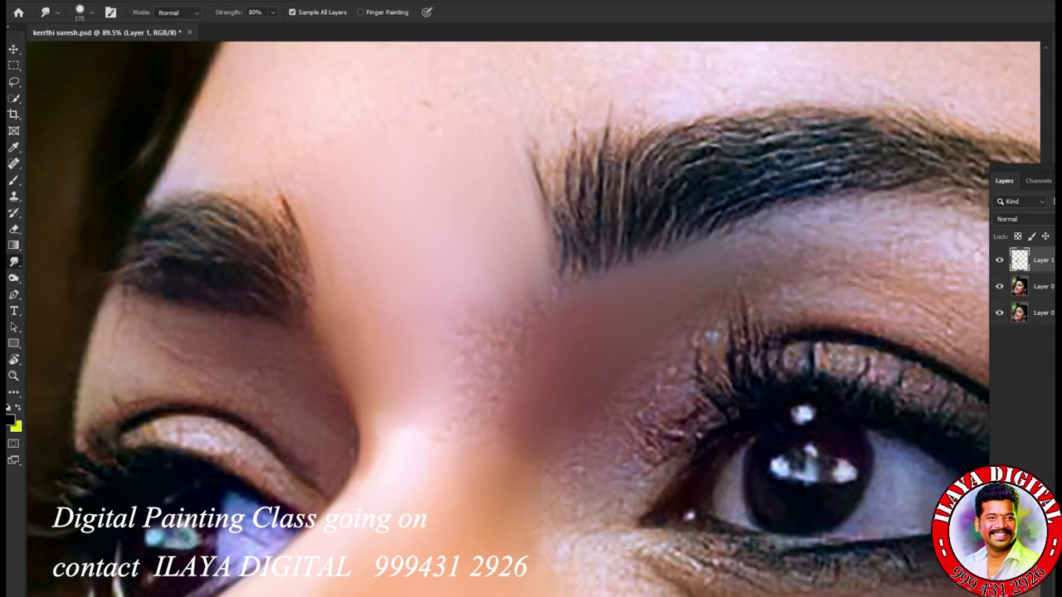
{"action": "left_click_drag", "start_coordinate": [485, 394], "coordinate": [512, 336]}
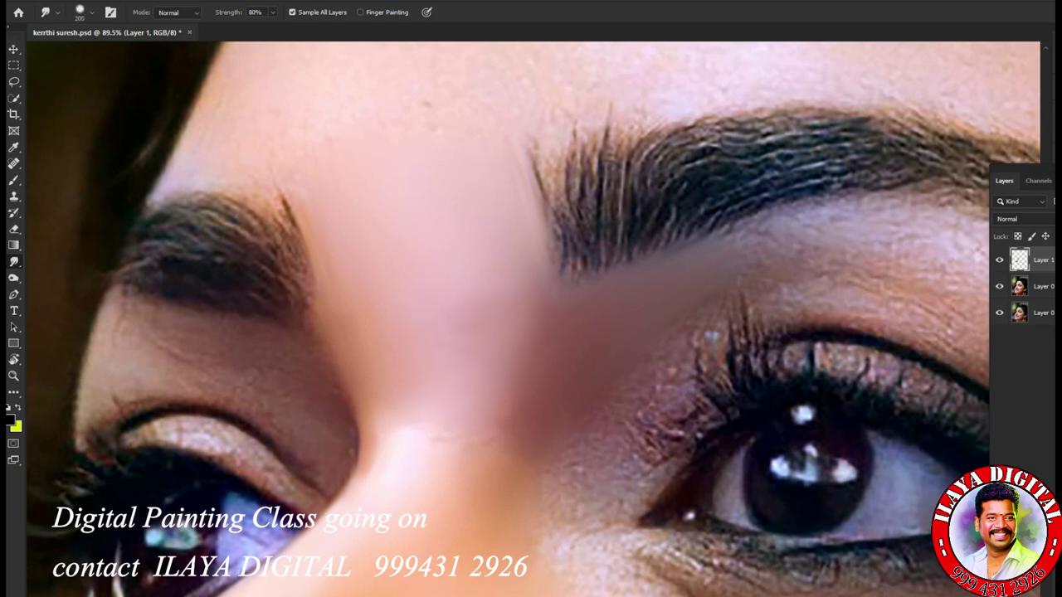
Step: Smudge along the dark outer edge of the near nostril wing with a 40 px brush to clean up its curve
{"action": "key", "text": "bracketleft"}
{"action": "key", "text": "bracketleft"}
{"action": "key", "text": "bracketleft"}
{"action": "key", "text": "bracketright"}
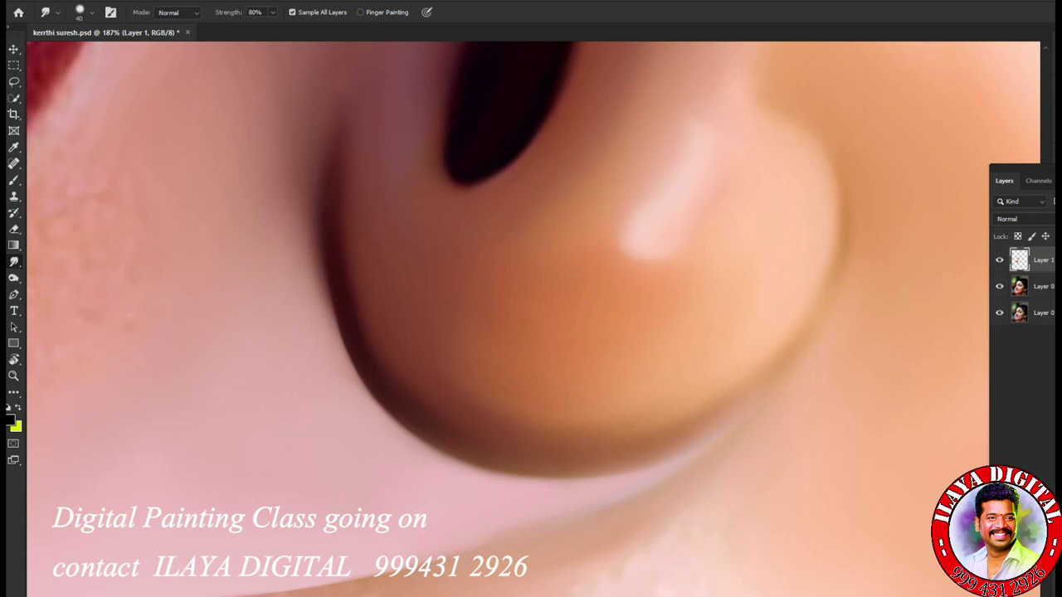
{"action": "mouse_move", "coordinate": [400, 421]}
{"action": "left_mouse_down"}
{"action": "mouse_move", "coordinate": [441, 453]}
{"action": "mouse_move", "coordinate": [514, 478]}
{"action": "mouse_move", "coordinate": [566, 480]}
{"action": "mouse_move", "coordinate": [637, 469]}
{"action": "mouse_move", "coordinate": [719, 424]}
{"action": "mouse_move", "coordinate": [768, 375]}
{"action": "left_mouse_up"}
{"action": "key", "text": "Escape"}
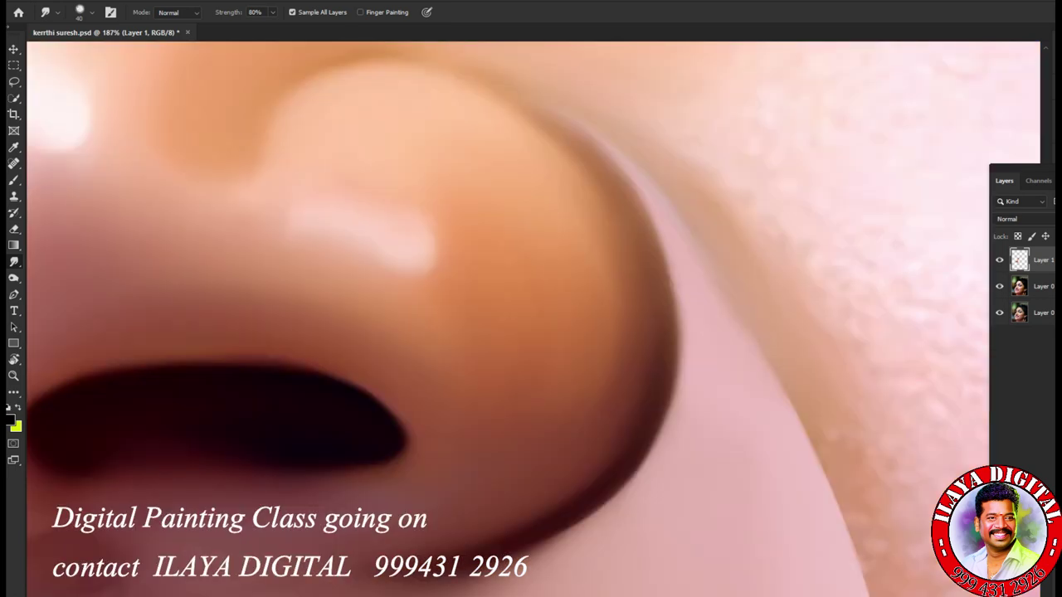
{"action": "left_click_drag", "start_coordinate": [784, 489], "coordinate": [697, 471]}
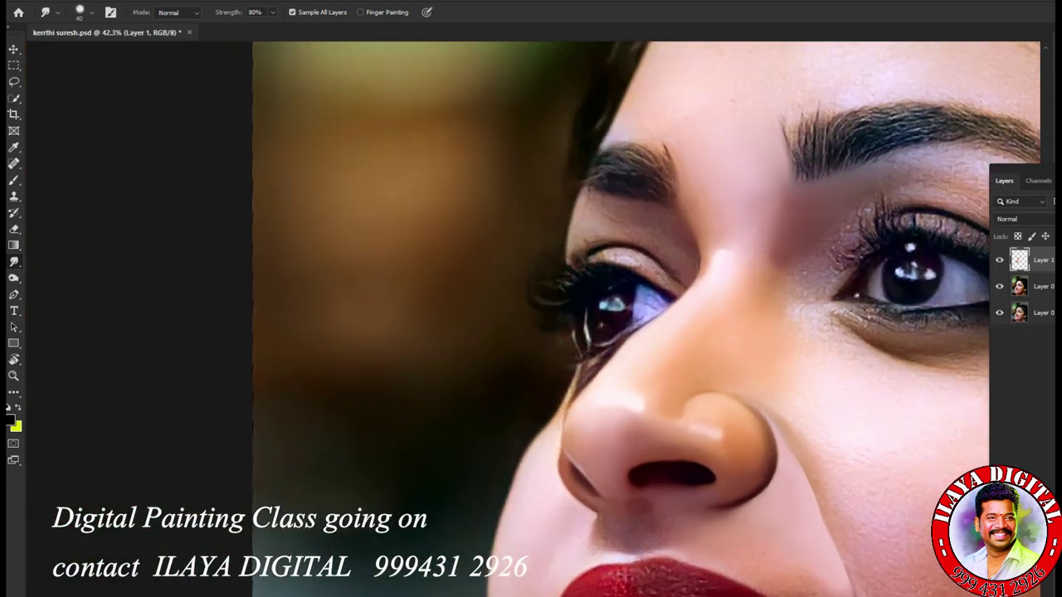
{"action": "left_click_drag", "start_coordinate": [834, 536], "coordinate": [845, 538]}
Step: Smudge the skin between the near nostril and upper lip smooth down to the mouth corner, using 85% strength and a brush up to 150 px
{"action": "scroll", "coordinate": [770, 568], "scroll_direction": "up", "scroll_amount": 5}
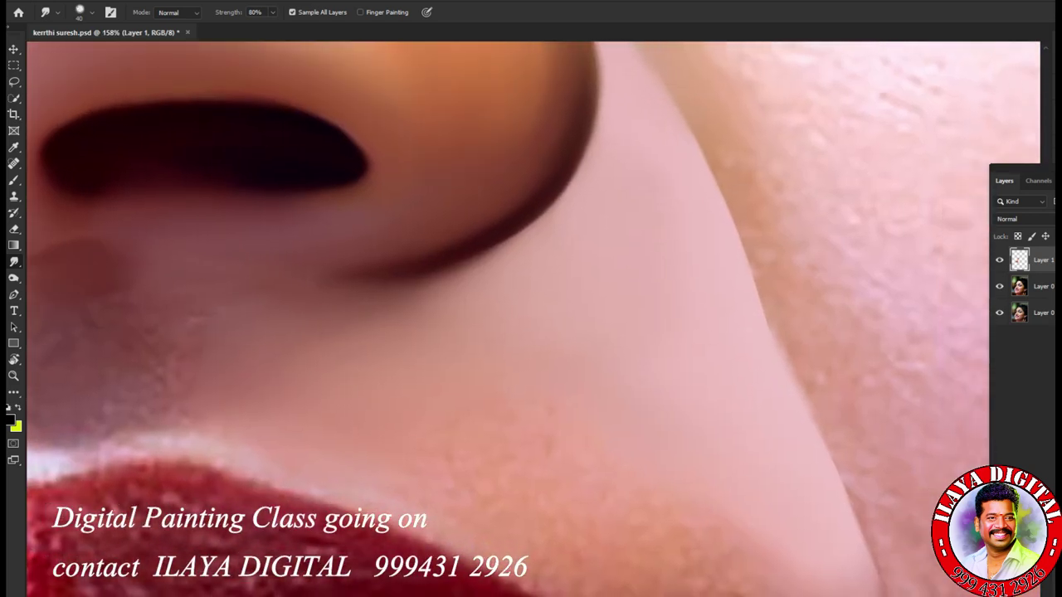
{"action": "left_click_drag", "start_coordinate": [531, 319], "coordinate": [497, 319]}
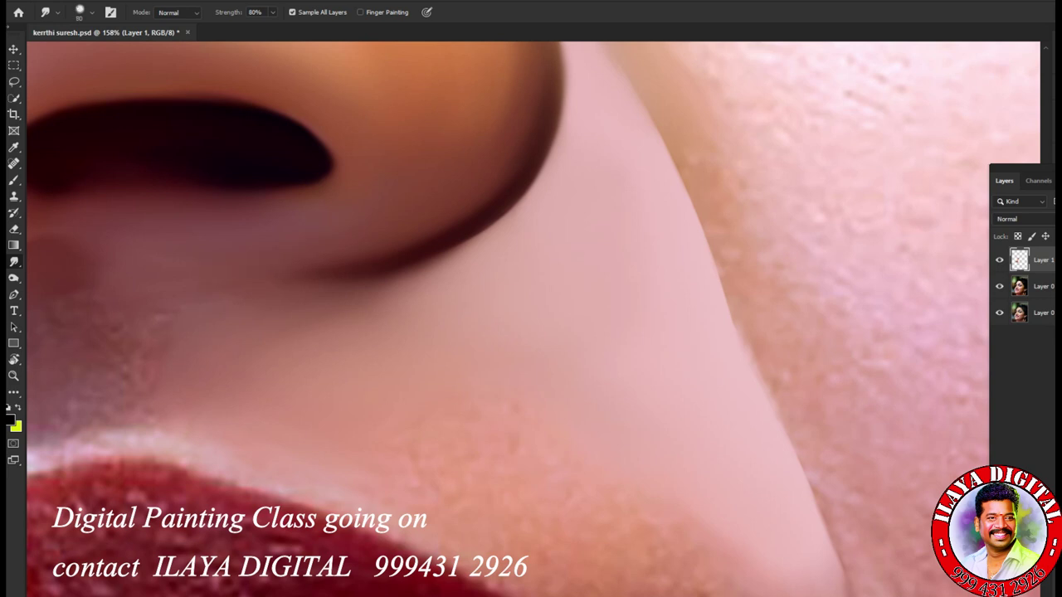
{"action": "left_click_drag", "start_coordinate": [387, 299], "coordinate": [355, 316]}
{"action": "key", "text": "8"}
{"action": "key", "text": "5"}
{"action": "key", "text": "bracketright"}
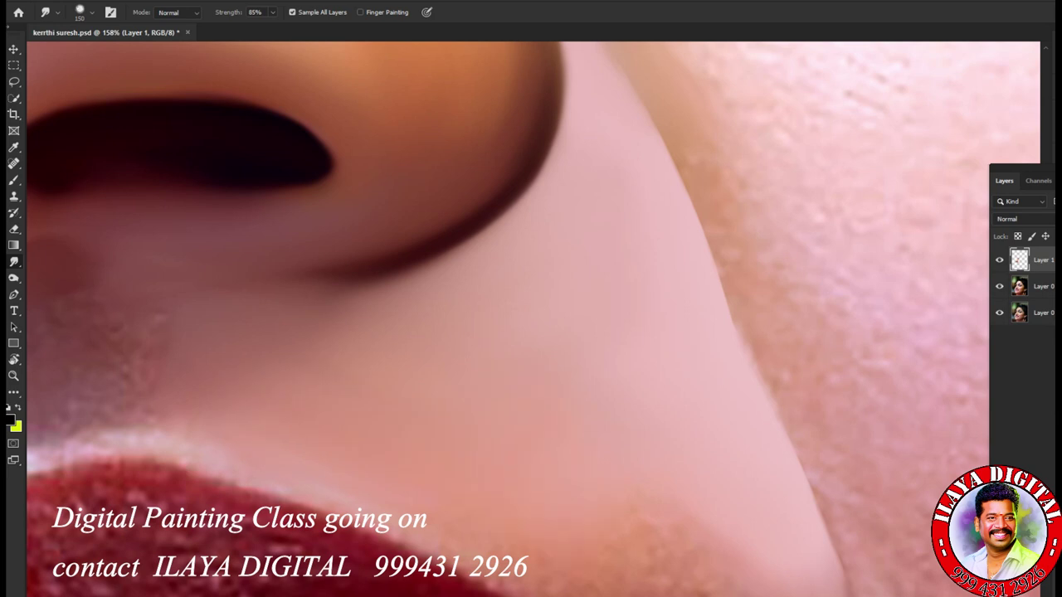
{"action": "left_click_drag", "start_coordinate": [645, 419], "coordinate": [556, 321]}
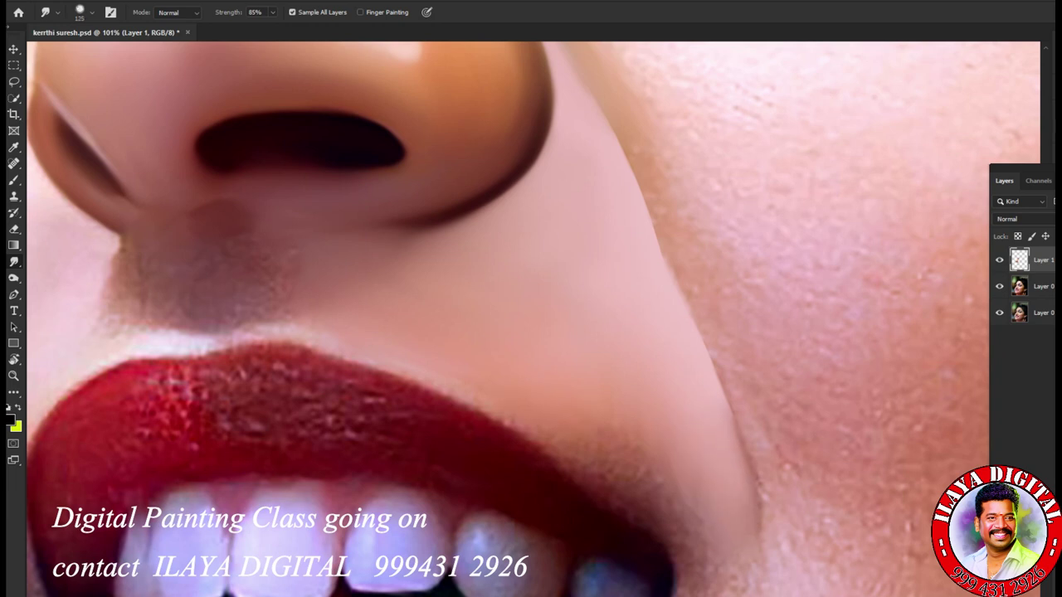
{"action": "left_click_drag", "start_coordinate": [599, 443], "coordinate": [634, 478]}
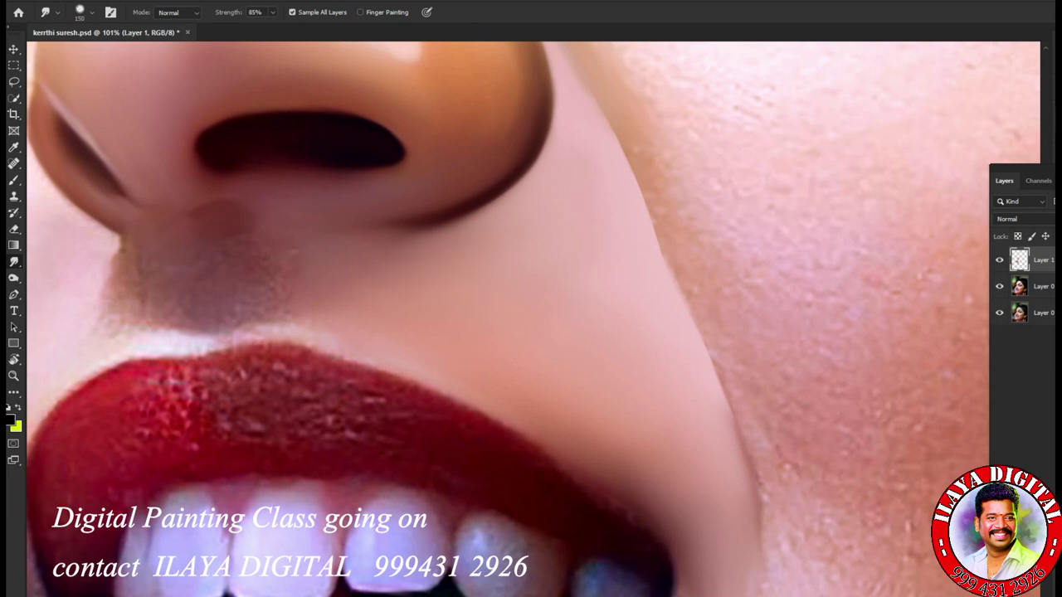
{"action": "left_click_drag", "start_coordinate": [461, 235], "coordinate": [411, 237]}
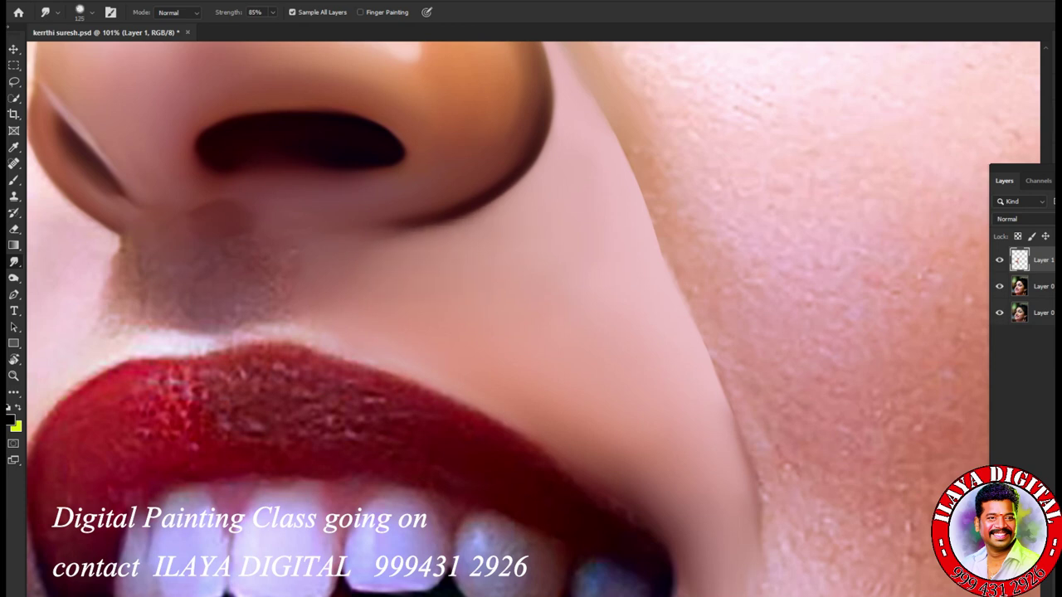
Step: Smudge the smile line from the nostril wing toward the mouth corner into a clean fold, reducing the brush from 100 to 35 px
{"action": "left_click_drag", "start_coordinate": [531, 249], "coordinate": [326, 395]}
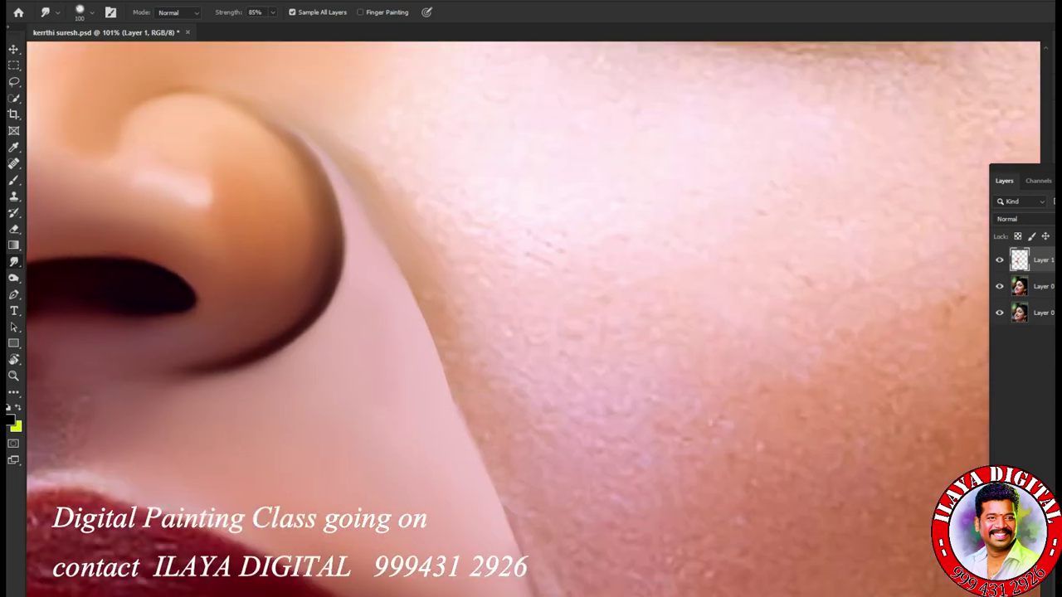
{"action": "key", "text": "bracketleft"}
{"action": "key", "text": "bracketleft"}
{"action": "key", "text": "bracketleft"}
{"action": "key", "text": "bracketleft"}
{"action": "key", "text": "bracketleft"}
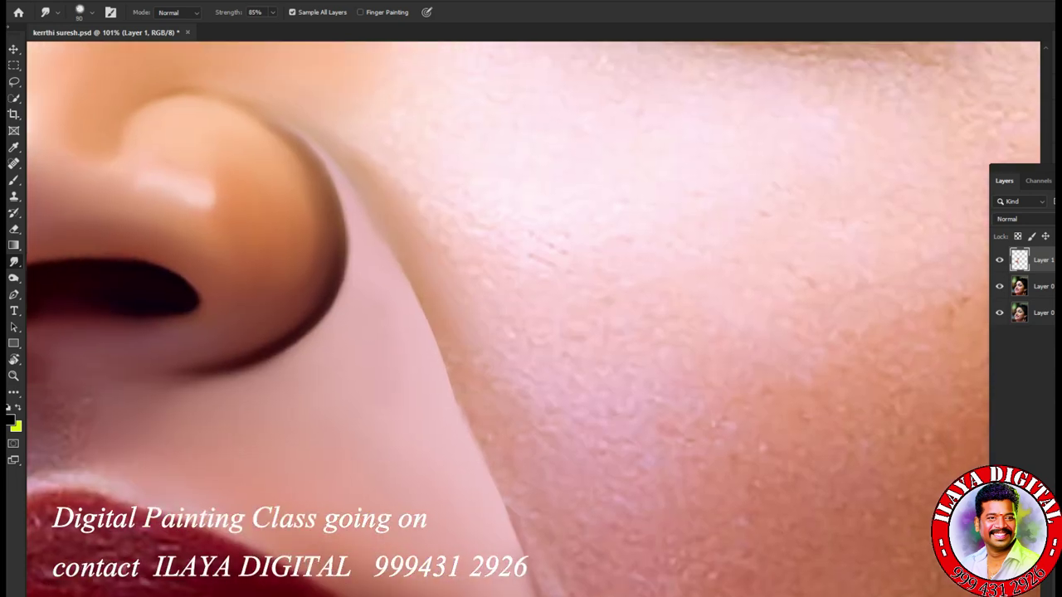
{"action": "left_click_drag", "start_coordinate": [476, 366], "coordinate": [514, 451]}
{"action": "left_click_drag", "start_coordinate": [537, 496], "coordinate": [557, 579]}
{"action": "left_click_drag", "start_coordinate": [446, 371], "coordinate": [459, 405]}
{"action": "left_click_drag", "start_coordinate": [434, 335], "coordinate": [517, 541]}
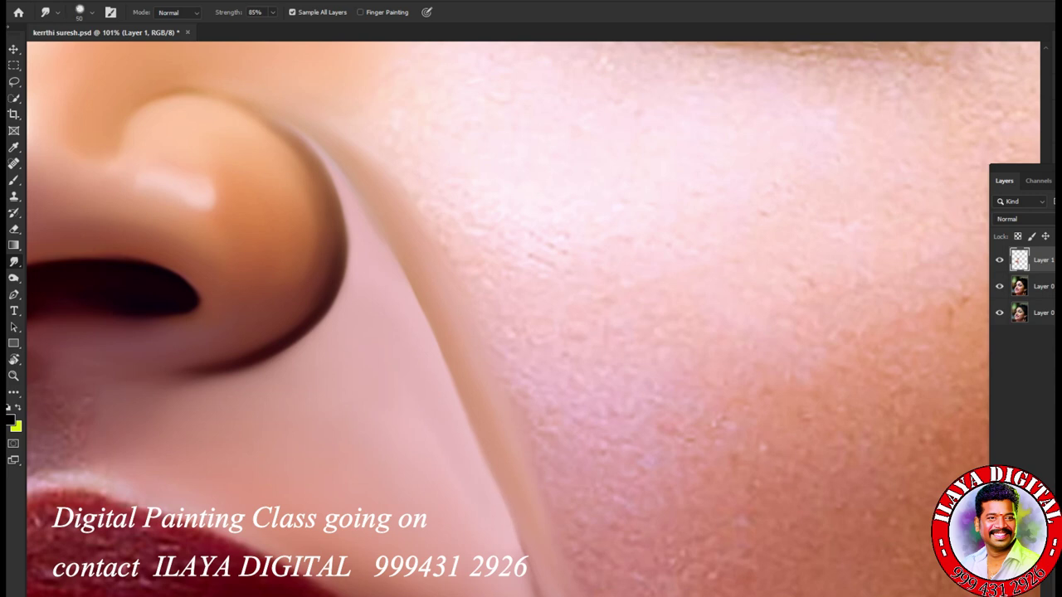
{"action": "left_click_drag", "start_coordinate": [375, 224], "coordinate": [386, 245]}
{"action": "left_click_drag", "start_coordinate": [601, 439], "coordinate": [531, 440]}
{"action": "left_click_drag", "start_coordinate": [624, 506], "coordinate": [535, 390]}
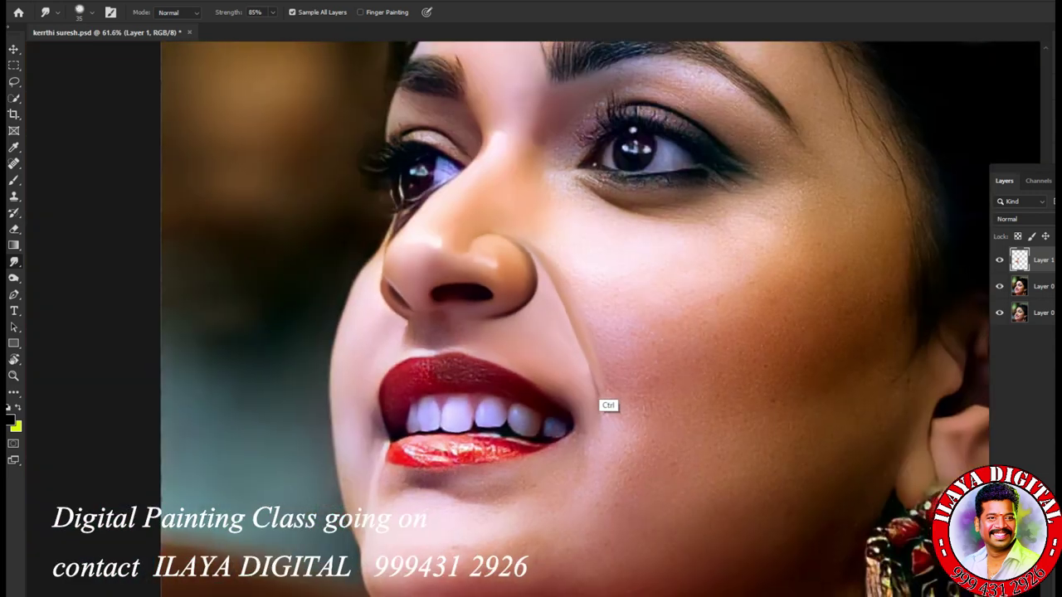
Step: Smudge the cheek skin beside the mouth corner, at the lower end of the smile line, smooth with a 125 px brush
{"action": "scroll", "coordinate": [608, 405], "scroll_direction": "up", "scroll_amount": 1}
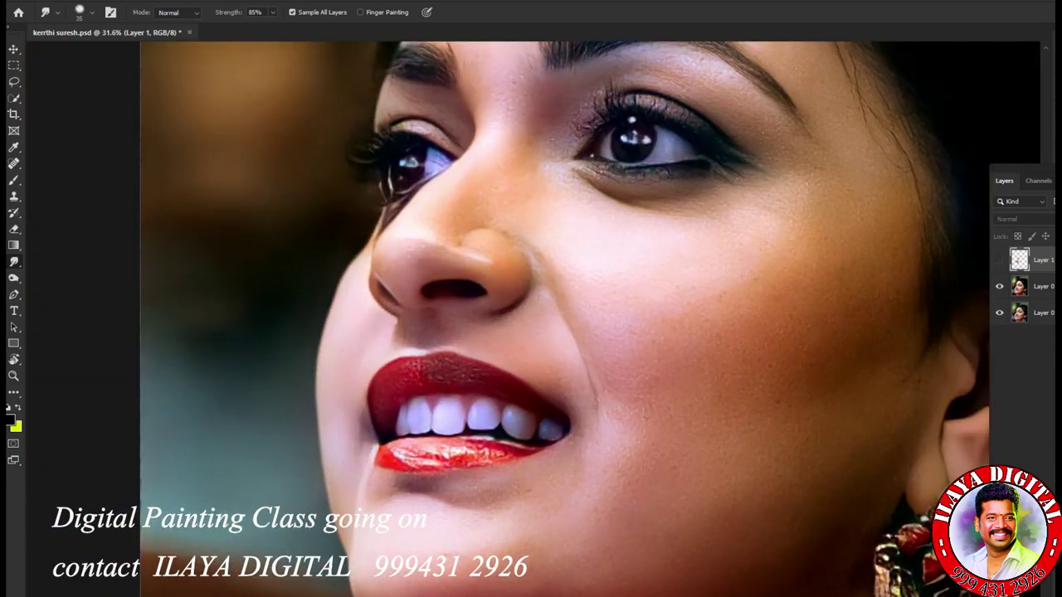
{"action": "scroll", "coordinate": [599, 390], "scroll_direction": "up", "scroll_amount": 3}
{"action": "scroll", "coordinate": [608, 395], "scroll_direction": "up", "scroll_amount": 3}
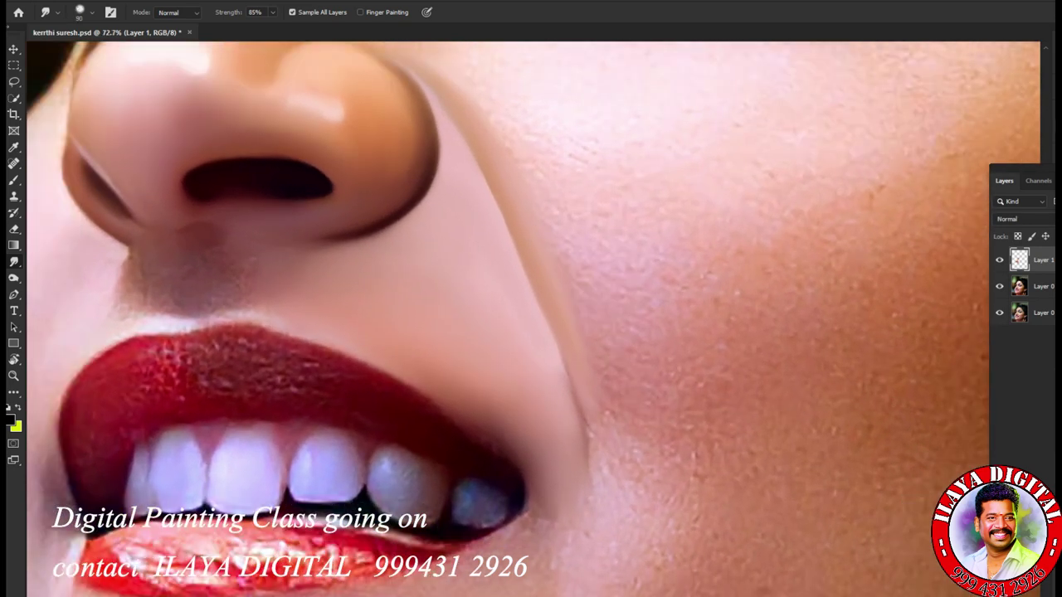
{"action": "key", "text": "bracketright"}
{"action": "left_click_drag", "start_coordinate": [601, 407], "coordinate": [613, 423]}
{"action": "left_click_drag", "start_coordinate": [637, 475], "coordinate": [667, 503]}
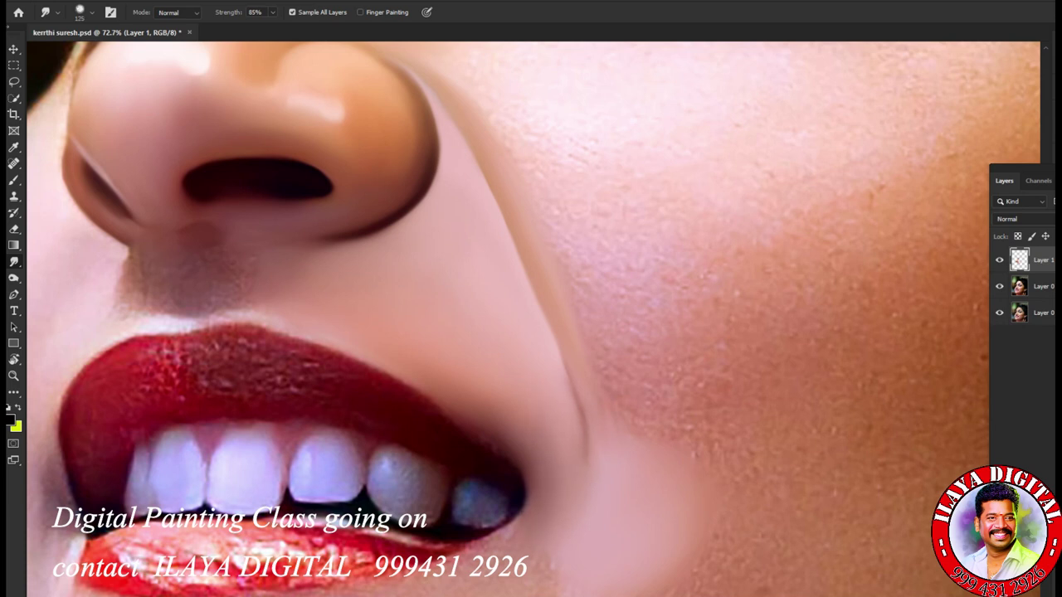
{"action": "left_click_drag", "start_coordinate": [746, 466], "coordinate": [720, 465]}
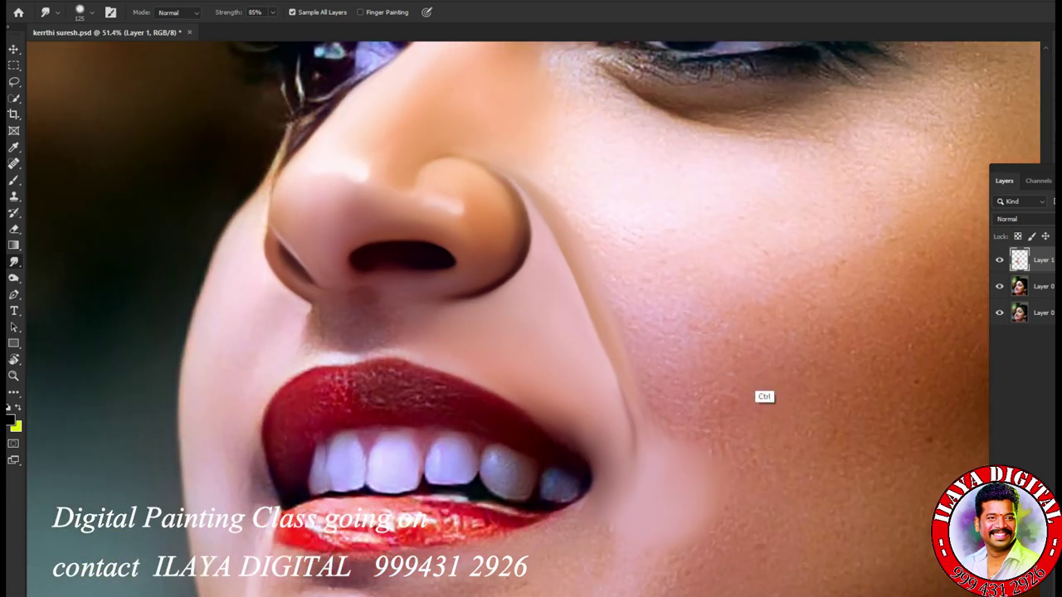
Step: Smudge the middle of the near cheek smooth with brush sizes from 200 to 600 px, lowering the strength to 80%
{"action": "left_click_drag", "start_coordinate": [766, 398], "coordinate": [794, 391]}
{"action": "scroll", "coordinate": [742, 427], "scroll_direction": "down", "scroll_amount": 2}
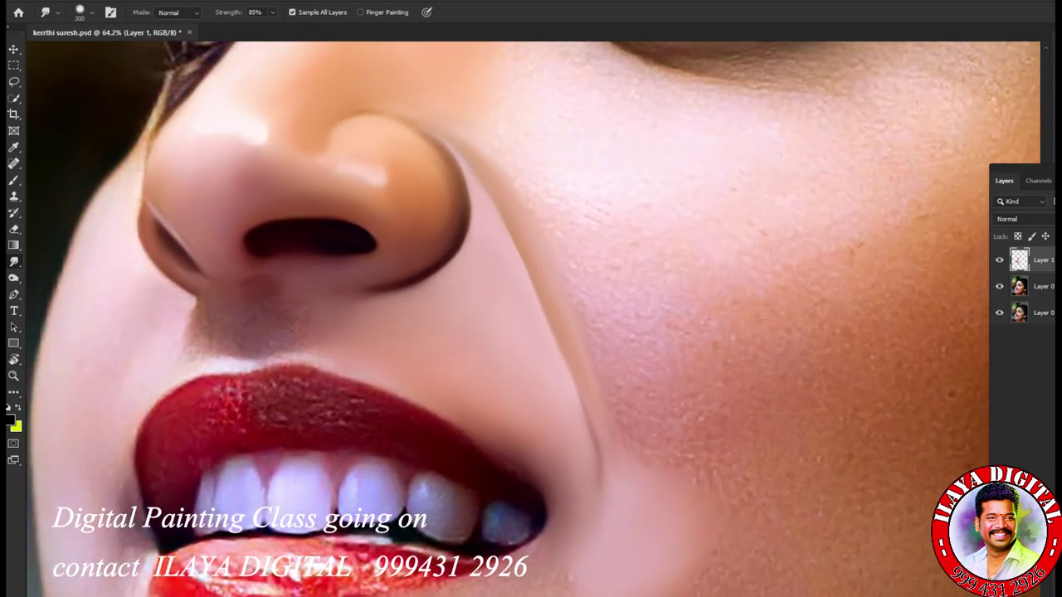
{"action": "left_click_drag", "start_coordinate": [655, 417], "coordinate": [715, 406]}
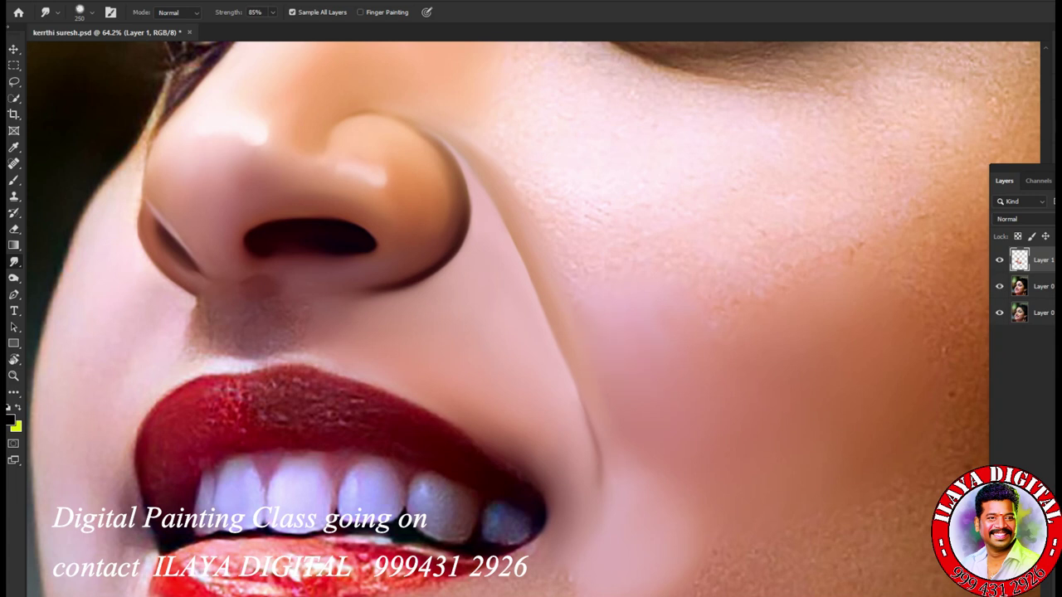
{"action": "left_click_drag", "start_coordinate": [738, 320], "coordinate": [854, 286]}
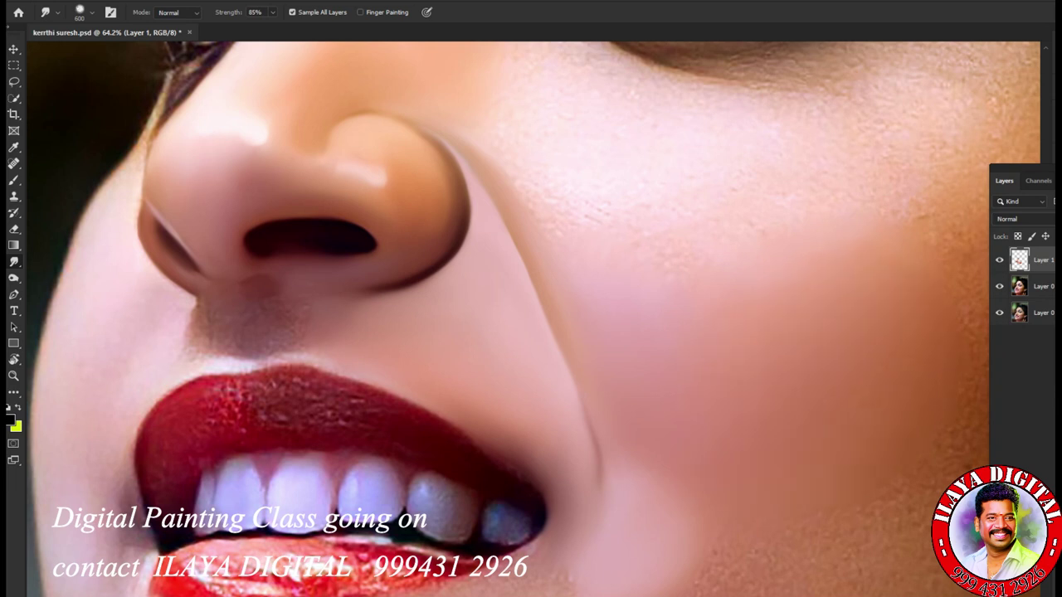
{"action": "left_click_drag", "start_coordinate": [713, 378], "coordinate": [784, 382]}
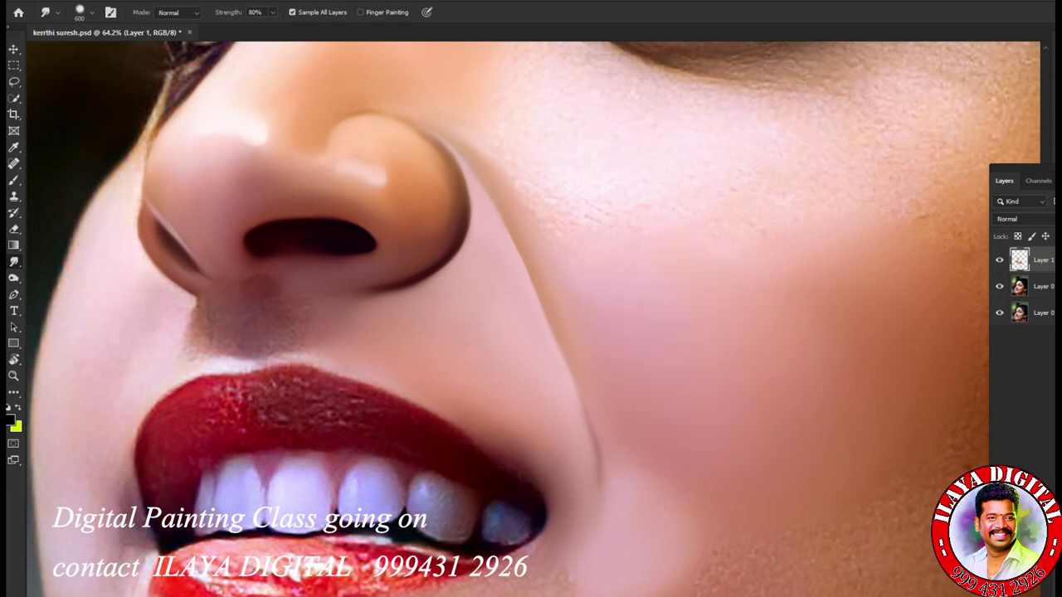
{"action": "left_click_drag", "start_coordinate": [803, 368], "coordinate": [772, 382]}
{"action": "left_click_drag", "start_coordinate": [803, 347], "coordinate": [821, 363]}
Step: Smudge along the crease under the near eye to define its dark edge up to the inner corner, starting with a 45 px brush
{"action": "left_click_drag", "start_coordinate": [772, 217], "coordinate": [744, 442]}
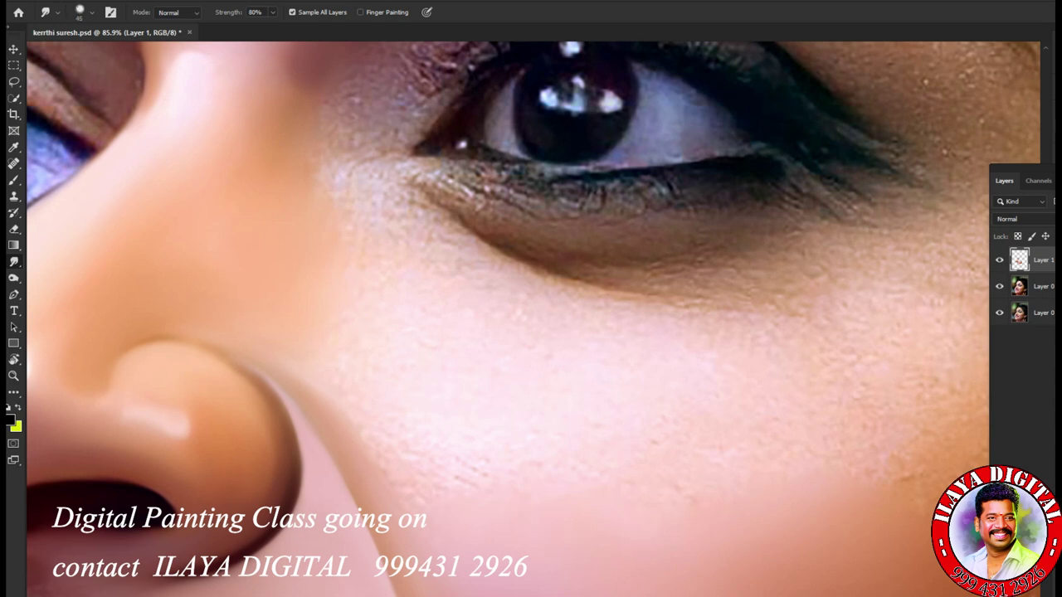
{"action": "mouse_move", "coordinate": [446, 206]}
{"action": "left_mouse_down"}
{"action": "mouse_move", "coordinate": [508, 256]}
{"action": "mouse_move", "coordinate": [727, 309]}
{"action": "left_mouse_up"}
{"action": "key", "text": "bracketright"}
{"action": "key", "text": "bracketright"}
{"action": "key", "text": "bracketright"}
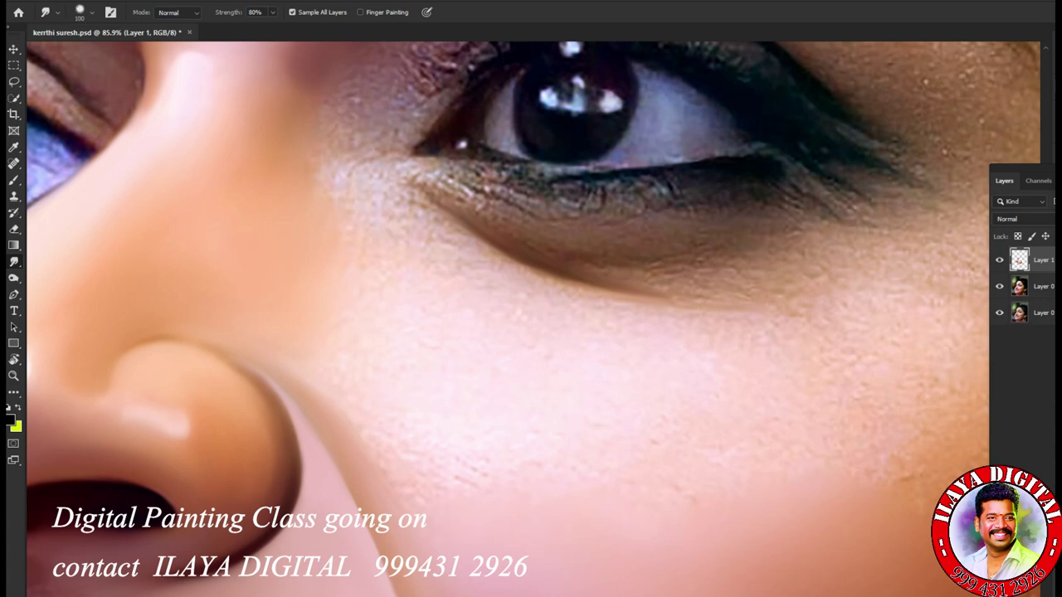
{"action": "key", "text": "bracketleft"}
{"action": "key", "text": "bracketleft"}
{"action": "mouse_move", "coordinate": [427, 199]}
{"action": "left_mouse_down"}
{"action": "mouse_move", "coordinate": [400, 177]}
{"action": "mouse_move", "coordinate": [443, 181]}
{"action": "left_mouse_up"}
Step: Smudge the skin between the near eye's inner corner and the nose bridge smooth, enlarging the brush from 45 to 80 px
{"action": "key", "text": "bracketright"}
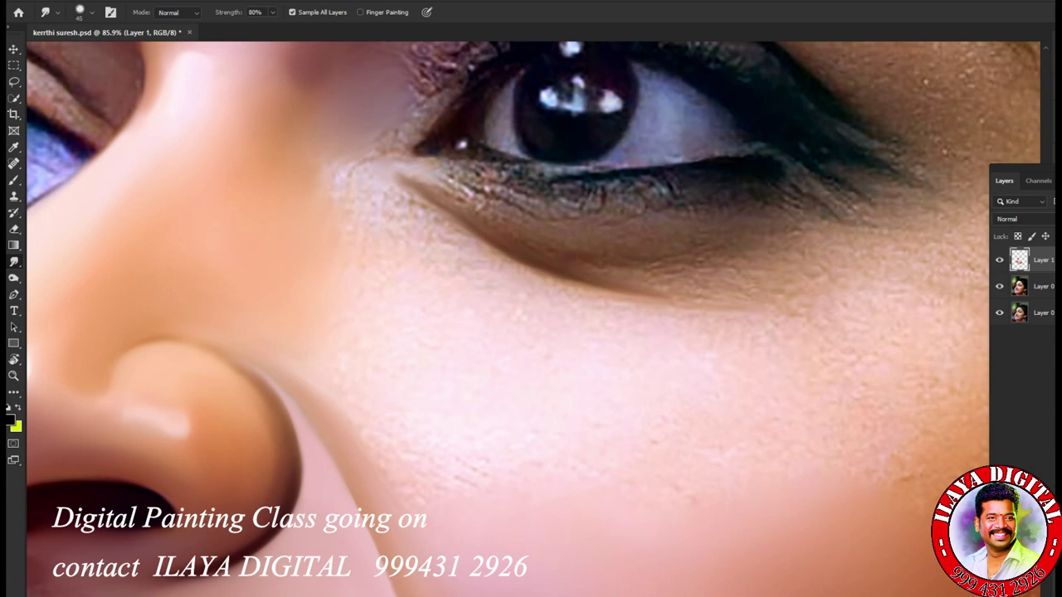
{"action": "left_click_drag", "start_coordinate": [394, 157], "coordinate": [441, 95]}
{"action": "key", "text": "bracketright"}
{"action": "left_click_drag", "start_coordinate": [387, 136], "coordinate": [344, 174]}
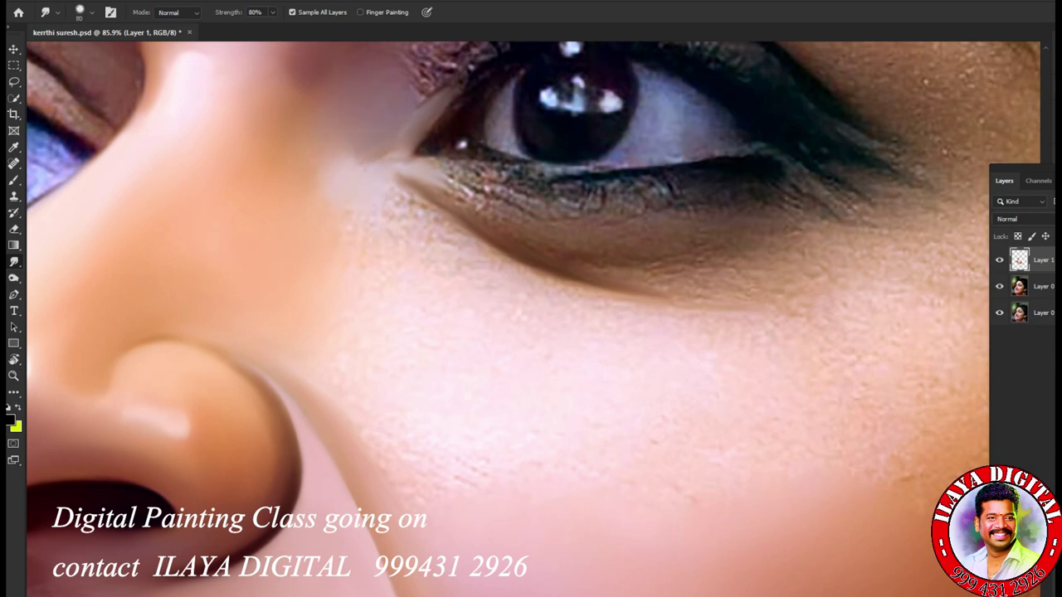
Step: Smudge the upper cheek between the under-eye crease and the nostril wing smooth, enlarging the brush to 250 px
{"action": "key", "text": "bracketright"}
{"action": "key", "text": "bracketright"}
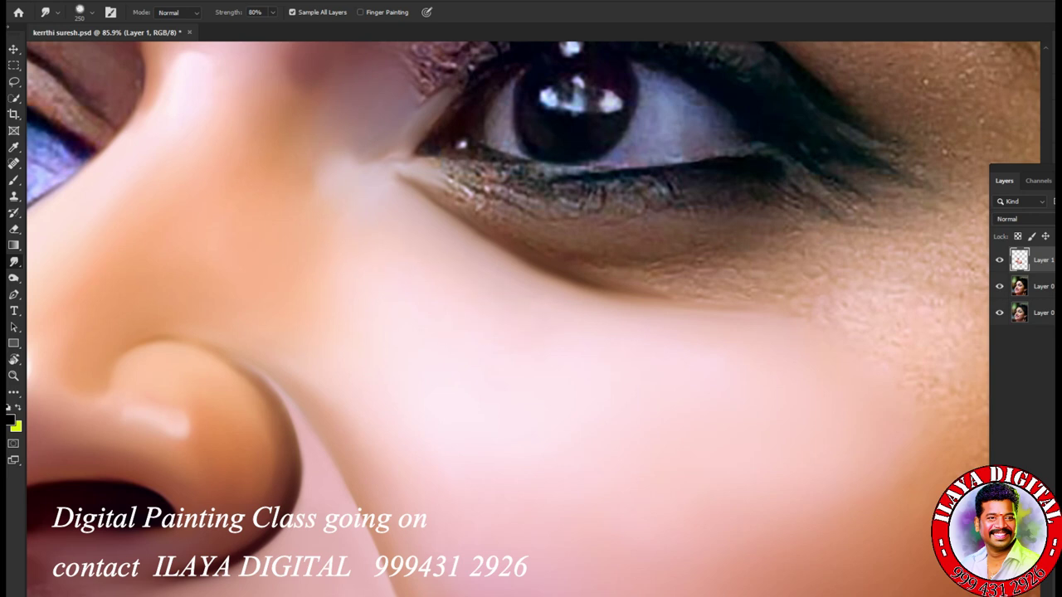
{"action": "left_click_drag", "start_coordinate": [801, 464], "coordinate": [596, 322]}
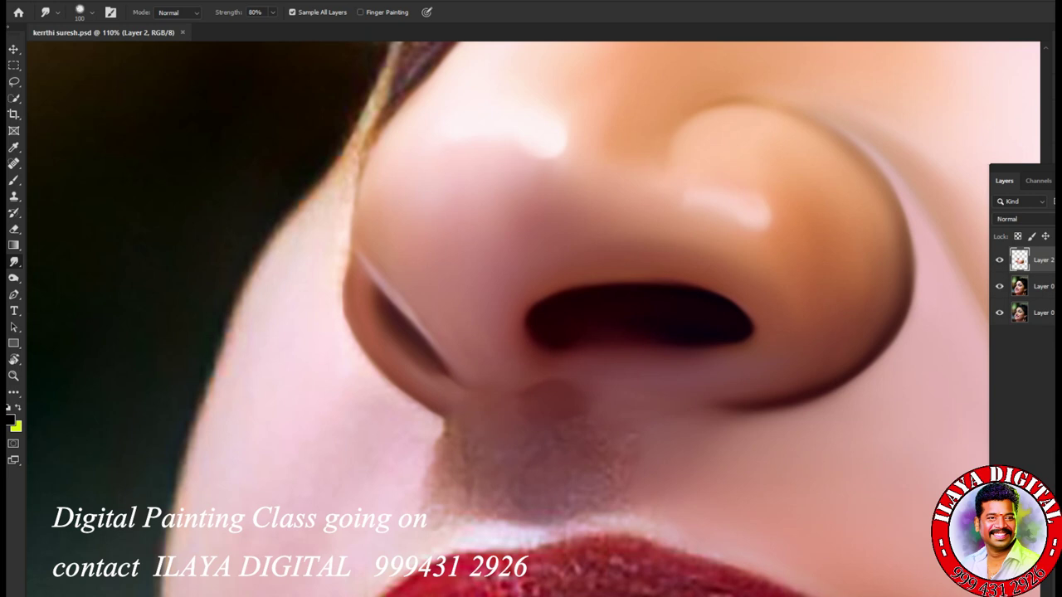
Step: Smudge the far cheek's skin along the outer edge of the far nostril with a 90 px brush at 80% strength
{"action": "key", "text": "bracketleft"}
{"action": "key", "text": "r"}
{"action": "mouse_move", "coordinate": [547, 183]}
{"action": "left_mouse_down"}
{"action": "mouse_move", "coordinate": [604, 200]}
{"action": "mouse_move", "coordinate": [678, 287]}
{"action": "left_mouse_up"}
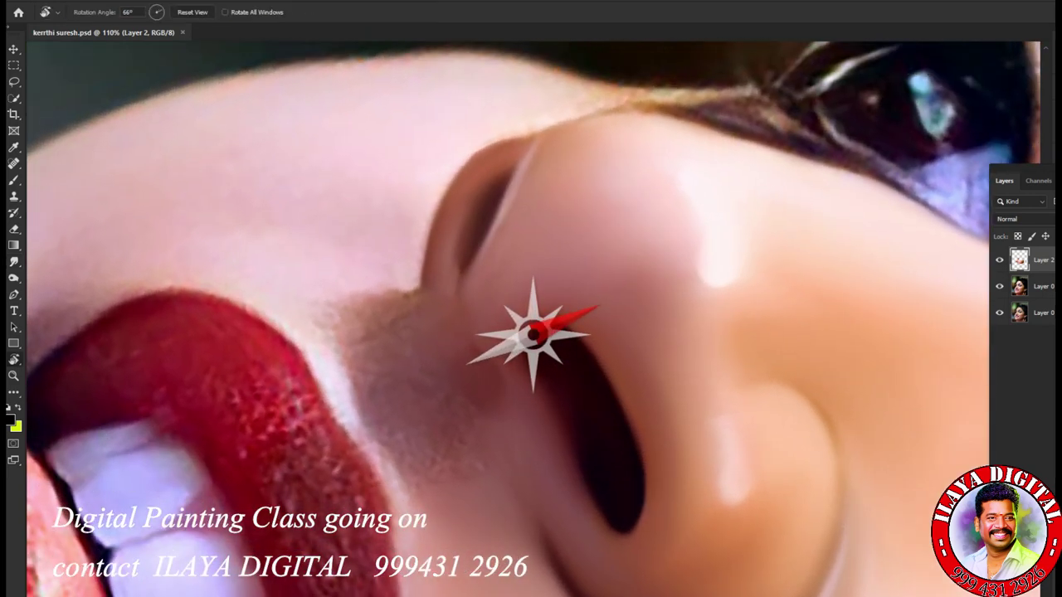
{"action": "left_click_drag", "start_coordinate": [585, 326], "coordinate": [612, 332]}
{"action": "left_click_drag", "start_coordinate": [612, 291], "coordinate": [620, 494]}
{"action": "left_click_drag", "start_coordinate": [671, 241], "coordinate": [689, 276]}
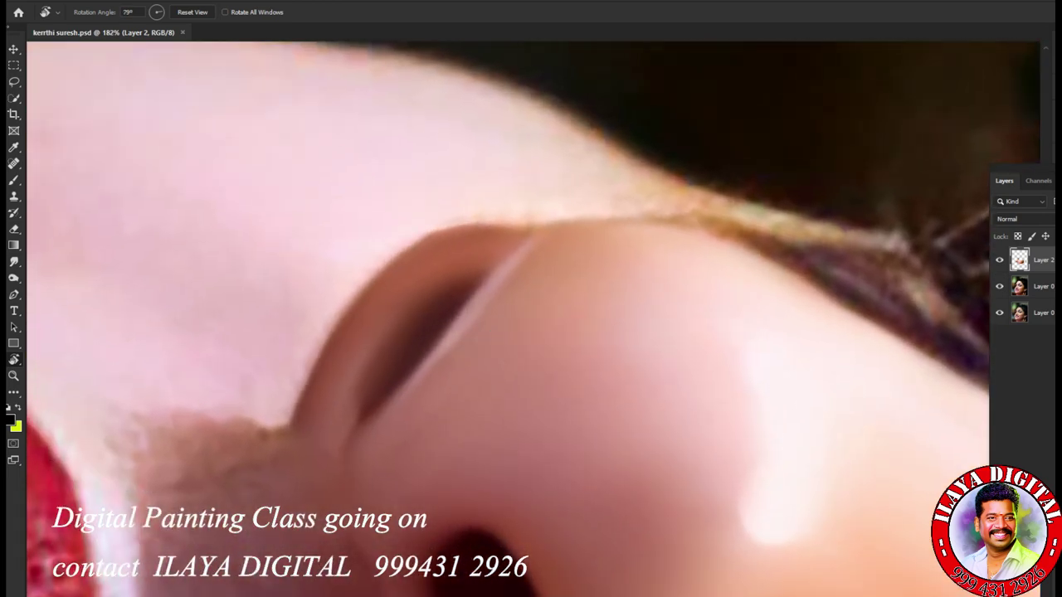
{"action": "key", "text": "s"}
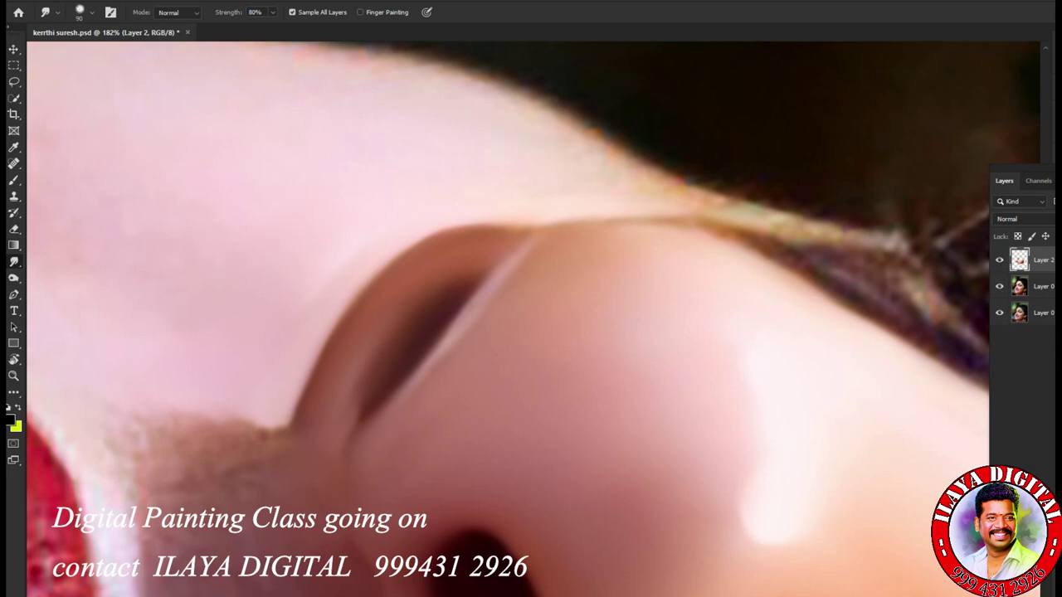
Step: Smudge the far cheek smooth along its outline against the dark background and beside the nose, enlarging the brush from 40 to 150 px
{"action": "key", "text": "r"}
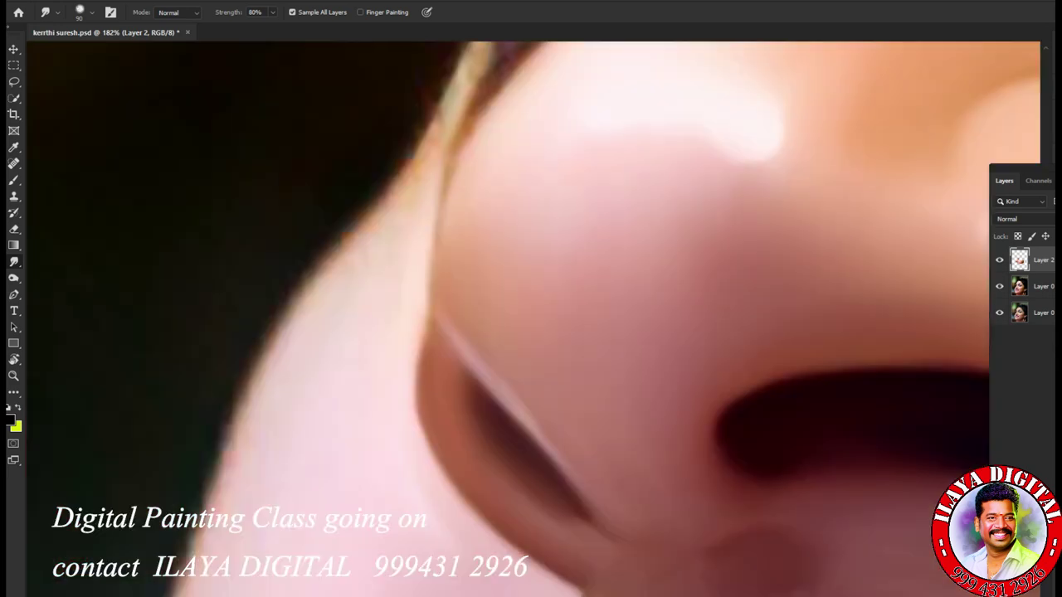
{"action": "left_click_drag", "start_coordinate": [635, 154], "coordinate": [642, 398]}
{"action": "left_click_drag", "start_coordinate": [579, 209], "coordinate": [457, 510]}
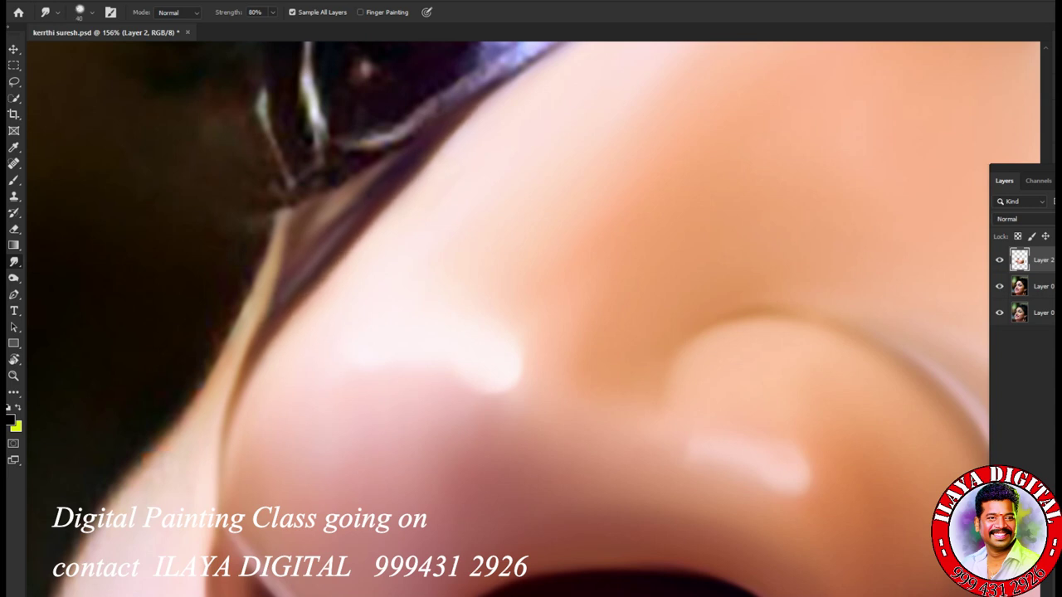
{"action": "left_click_drag", "start_coordinate": [133, 477], "coordinate": [193, 404]}
{"action": "left_click_drag", "start_coordinate": [280, 273], "coordinate": [290, 243]}
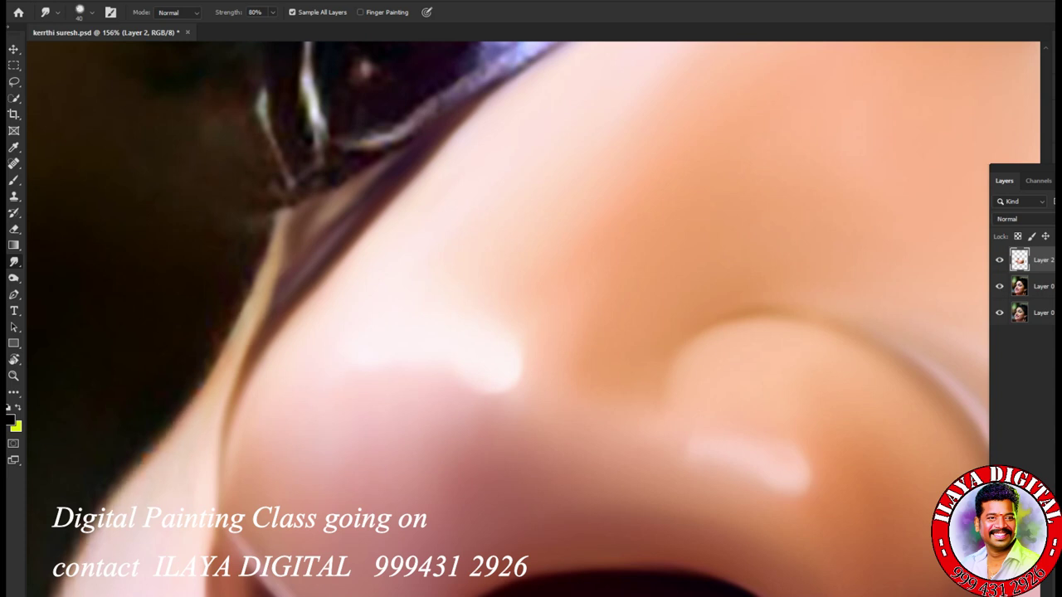
{"action": "left_click_drag", "start_coordinate": [464, 439], "coordinate": [588, 174]}
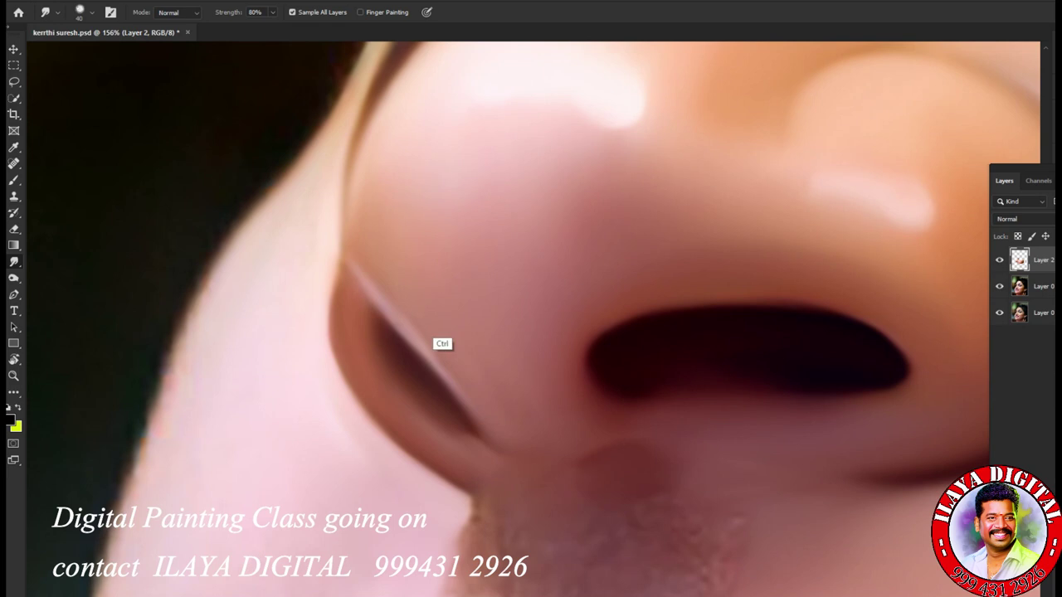
{"action": "scroll", "coordinate": [439, 343], "scroll_direction": "down", "scroll_amount": 5}
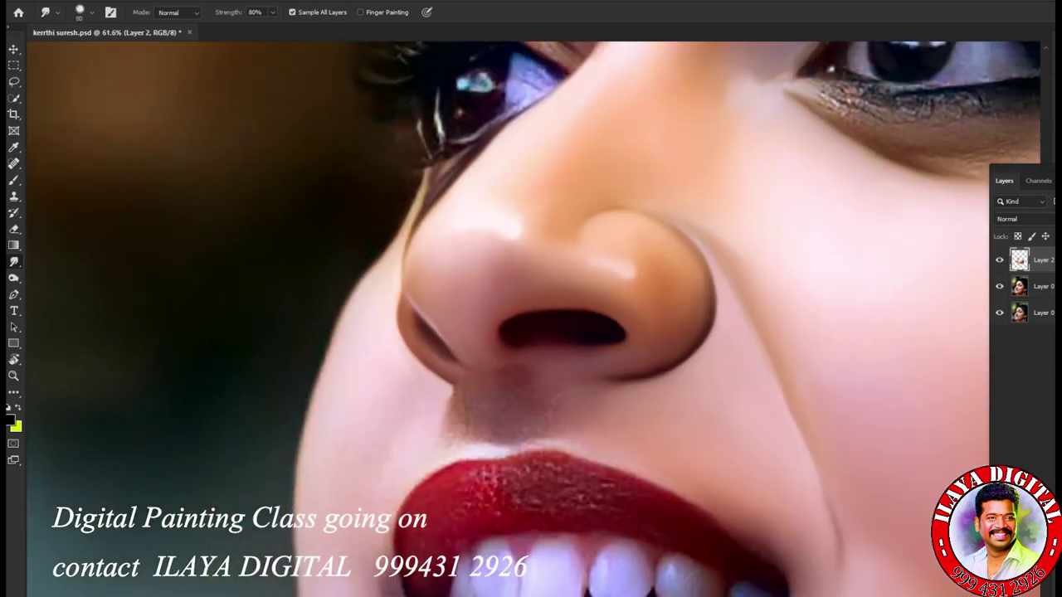
{"action": "key", "text": "bracketright"}
{"action": "left_click_drag", "start_coordinate": [590, 303], "coordinate": [551, 313]}
{"action": "mouse_move", "coordinate": [695, 397]}
{"action": "left_mouse_down"}
{"action": "mouse_move", "coordinate": [674, 400]}
{"action": "mouse_move", "coordinate": [714, 406]}
{"action": "left_mouse_up"}
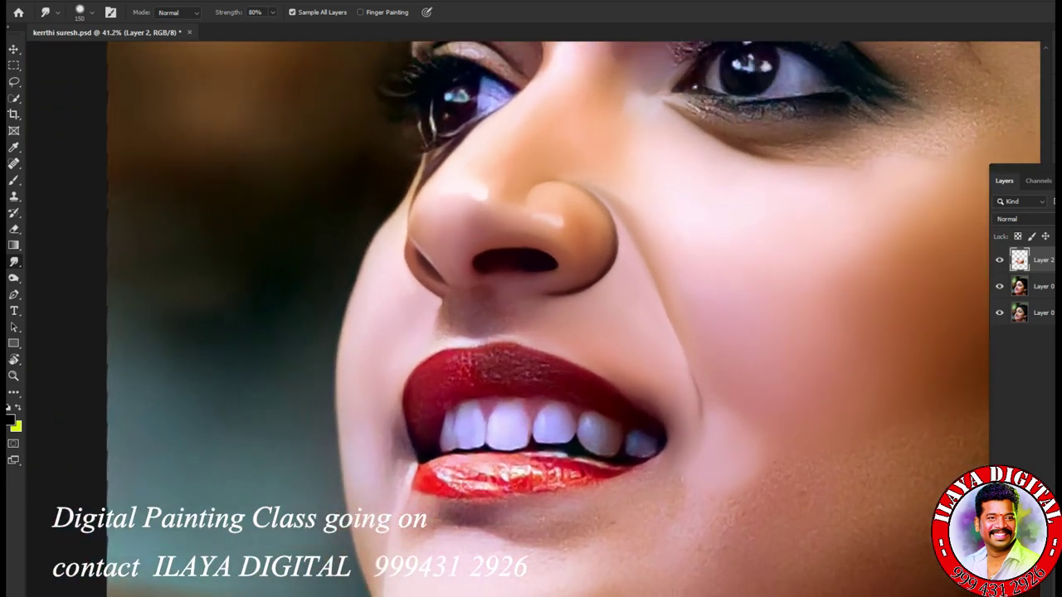
Step: Smudge the outer edge of the philtrum shadow below the far nostril with a 50 px brush
{"action": "left_click_drag", "start_coordinate": [576, 291], "coordinate": [640, 316]}
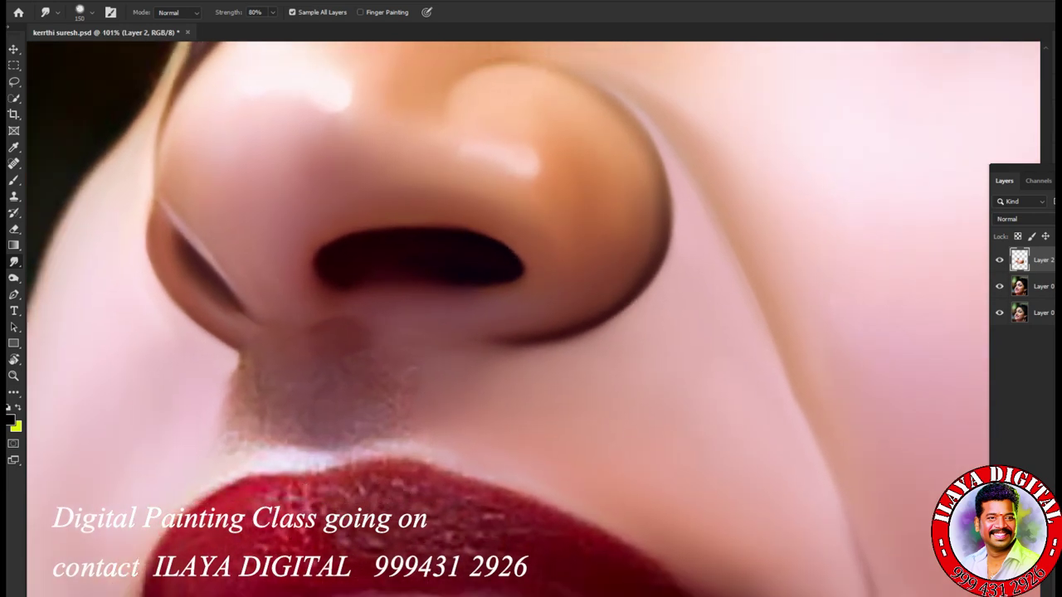
{"action": "key", "text": "bracketleft"}
{"action": "key", "text": "bracketleft"}
{"action": "key", "text": "bracketleft"}
{"action": "key", "text": "bracketleft"}
{"action": "left_click_drag", "start_coordinate": [234, 384], "coordinate": [236, 451]}
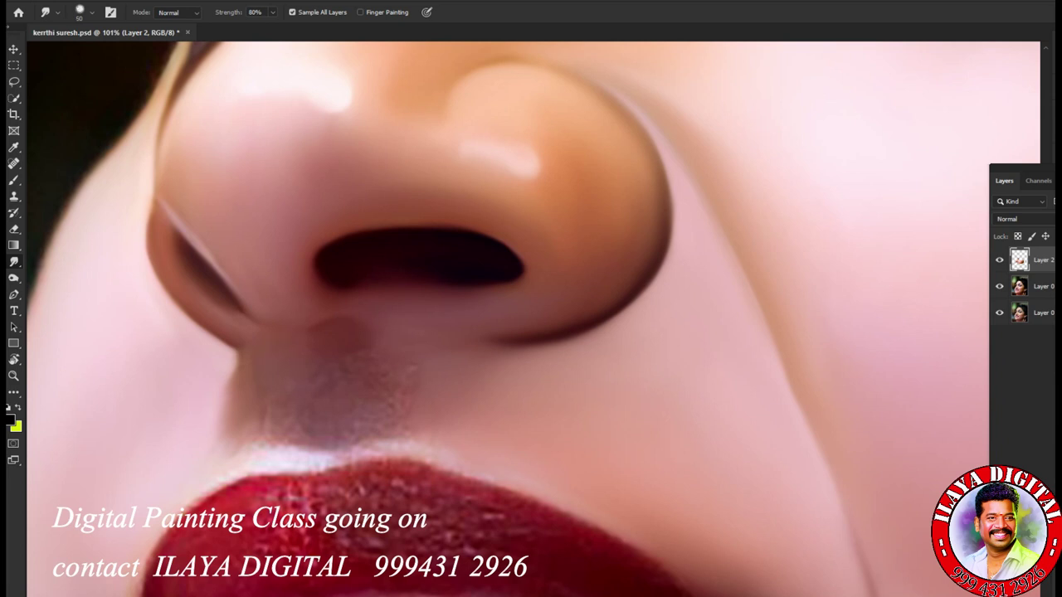
Step: Smudge the grainy philtrum skin between the nose and the upper lip smooth, enlarging the brush up to 125 px
{"action": "key", "text": "bracketright"}
{"action": "left_click_drag", "start_coordinate": [301, 413], "coordinate": [279, 447]}
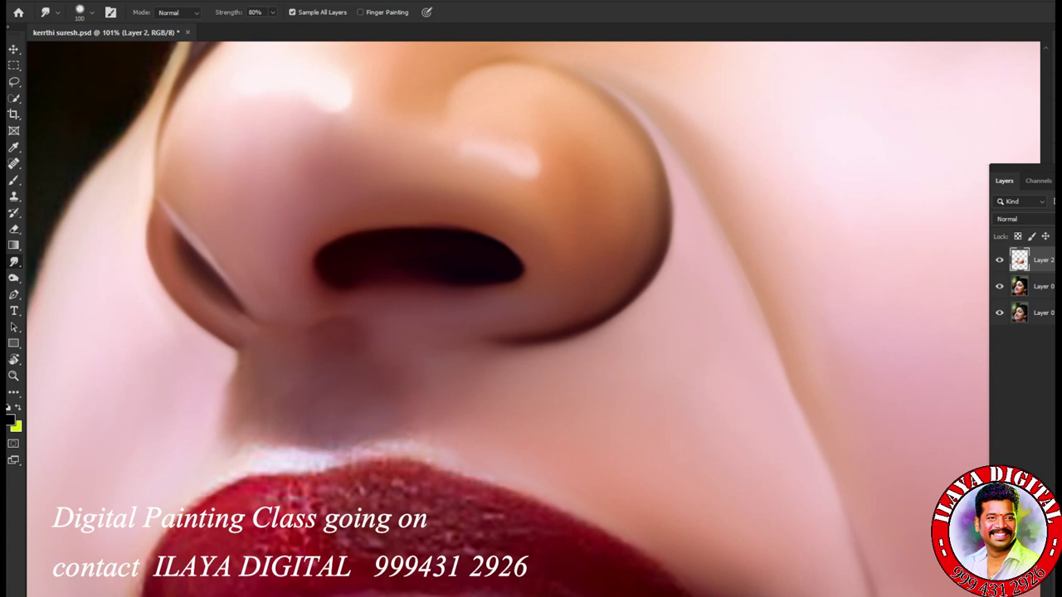
{"action": "key", "text": "bracketright"}
{"action": "left_click_drag", "start_coordinate": [375, 441], "coordinate": [411, 444]}
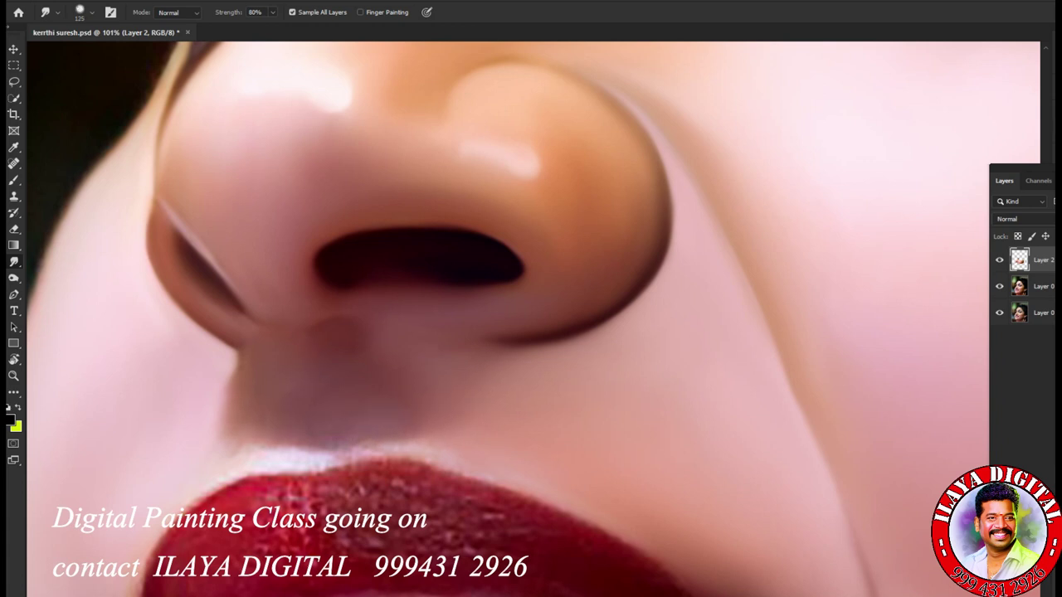
{"action": "mouse_move", "coordinate": [234, 373]}
{"action": "left_mouse_down"}
{"action": "mouse_move", "coordinate": [224, 416]}
{"action": "mouse_move", "coordinate": [318, 451]}
{"action": "mouse_move", "coordinate": [390, 445]}
{"action": "left_mouse_up"}
{"action": "mouse_move", "coordinate": [239, 360]}
{"action": "left_mouse_down"}
{"action": "mouse_move", "coordinate": [234, 374]}
{"action": "mouse_move", "coordinate": [236, 352]}
{"action": "left_mouse_up"}
{"action": "left_click_drag", "start_coordinate": [249, 441], "coordinate": [259, 446]}
Step: Blend away the upper end of the light line on the far nostril's rim, starting with a 45 px brush
{"action": "key", "text": "bracketleft"}
{"action": "key", "text": "bracketleft"}
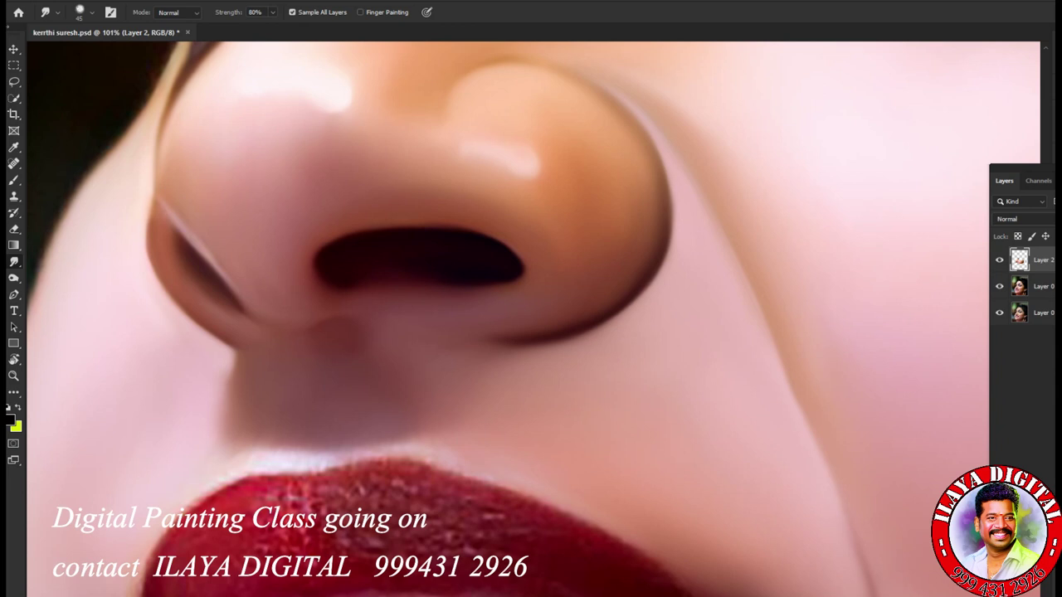
{"action": "left_click_drag", "start_coordinate": [169, 212], "coordinate": [165, 222]}
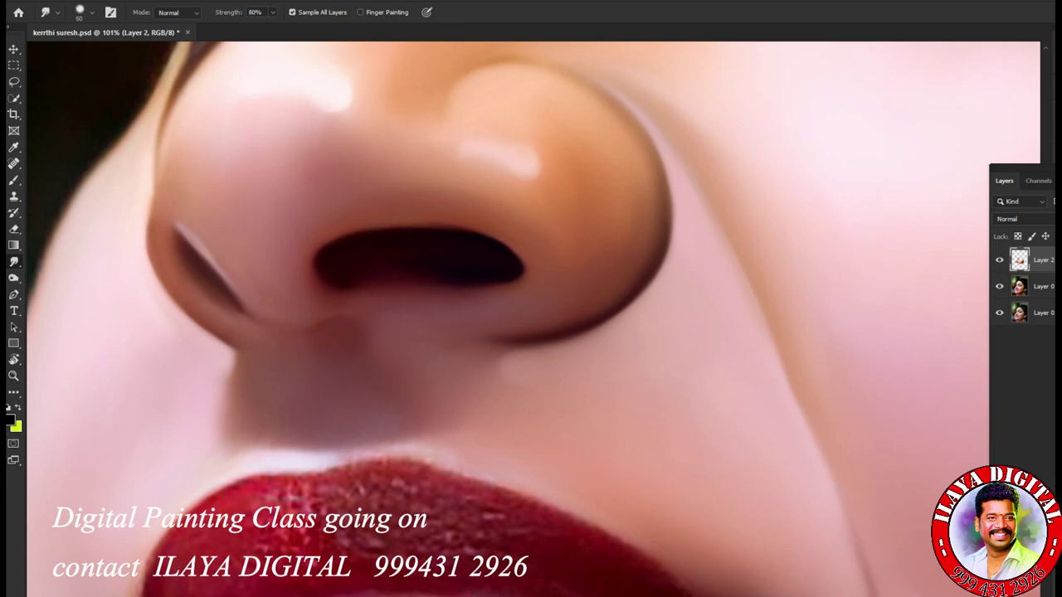
Step: Smudge the skin's light border along the upper lip's top edge smooth, starting with a brush of about 70 px
{"action": "left_click_drag", "start_coordinate": [229, 422], "coordinate": [224, 448]}
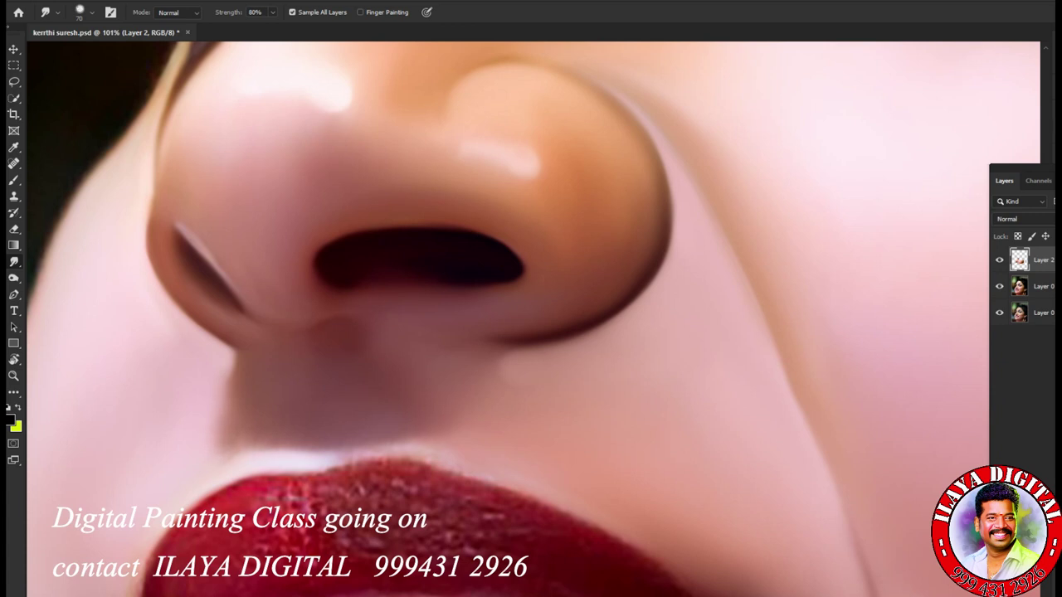
{"action": "left_click_drag", "start_coordinate": [329, 458], "coordinate": [387, 454]}
{"action": "key", "text": "bracketright"}
{"action": "left_click_drag", "start_coordinate": [258, 449], "coordinate": [287, 451]}
{"action": "left_click_drag", "start_coordinate": [415, 437], "coordinate": [429, 439]}
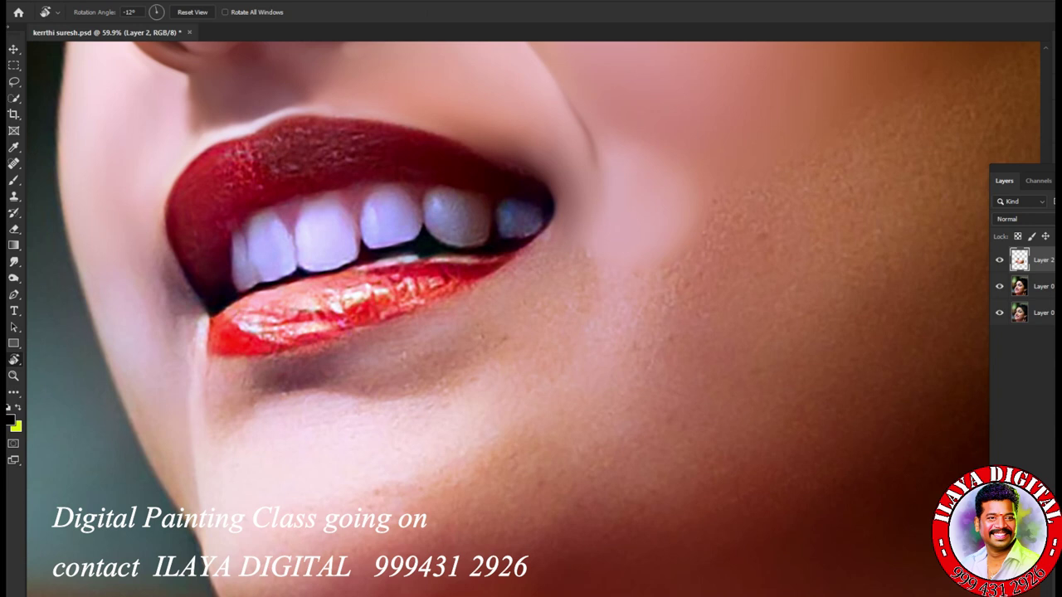
Step: Smudge the skin beside the far mouth corner and beneath the lower lip's far end smooth, adjusting the brush size around 90 px
{"action": "key", "text": "r"}
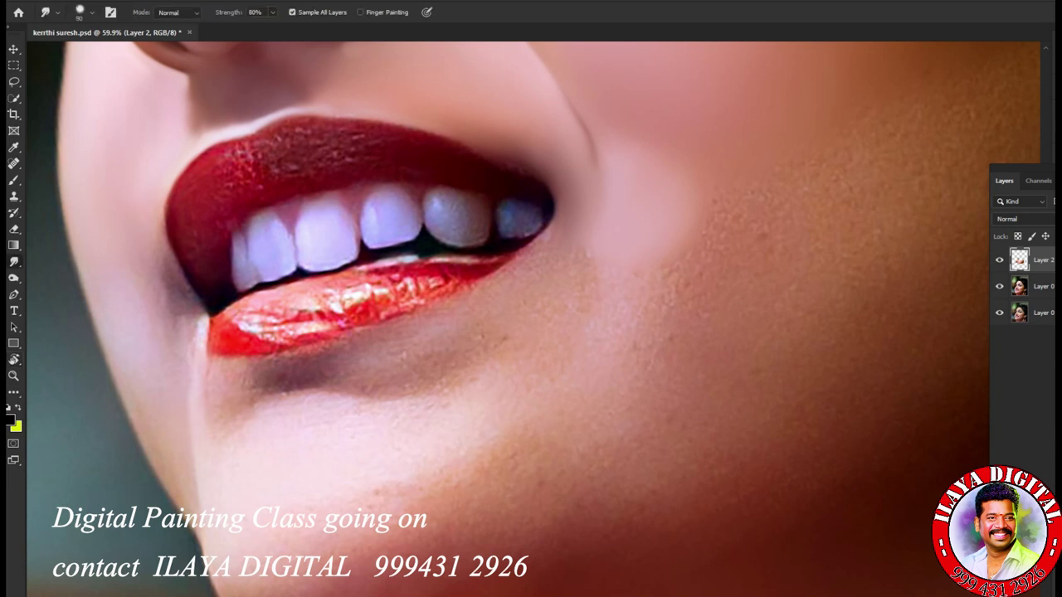
{"action": "key", "text": "bracketright"}
{"action": "key", "text": "bracketright"}
{"action": "key", "text": "bracketright"}
{"action": "key", "text": "bracketleft"}
{"action": "key", "text": "bracketright"}
{"action": "key", "text": "bracketright"}
{"action": "key", "text": "bracketleft"}
{"action": "key", "text": "bracketright"}
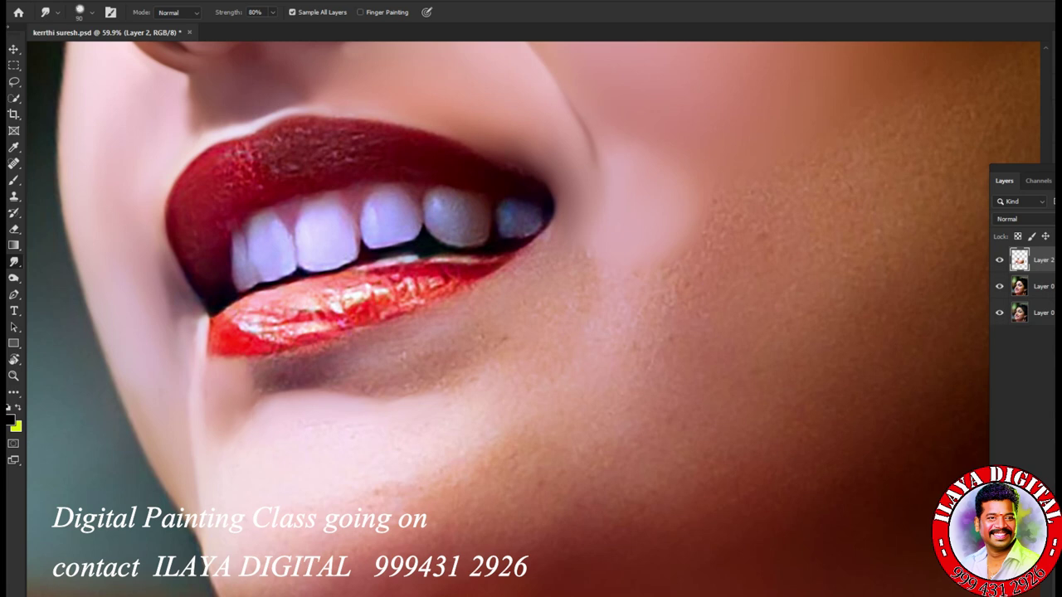
Step: Smudge the lower lip's bottom edge near the far mouth corner, reducing the brush from 70 to 45 px
{"action": "scroll", "coordinate": [531, 320], "scroll_direction": "up", "scroll_amount": 4}
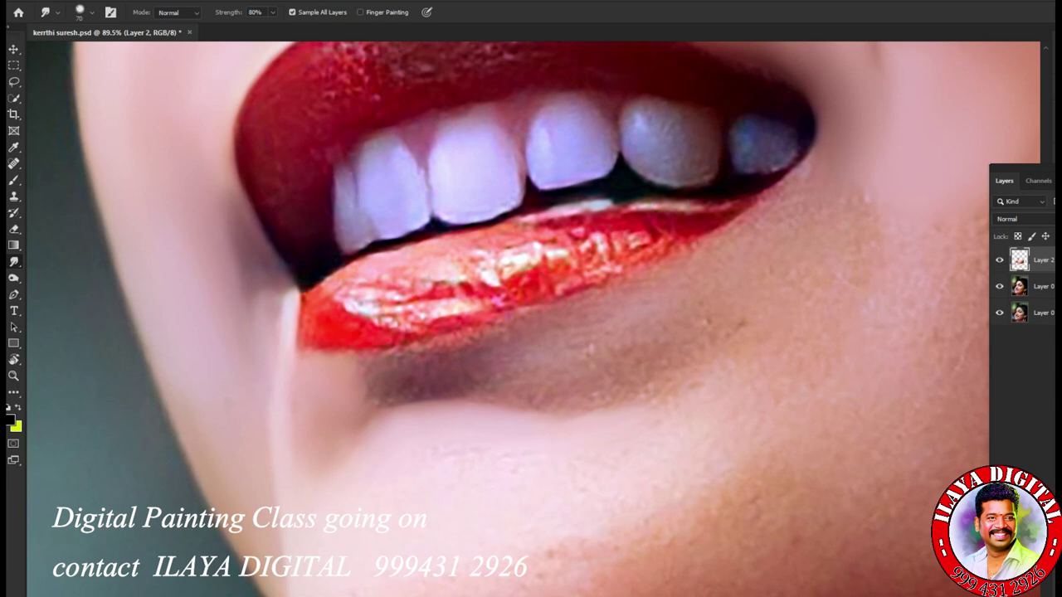
{"action": "key", "text": "bracketright"}
{"action": "key", "text": "bracketleft"}
{"action": "key", "text": "bracketleft"}
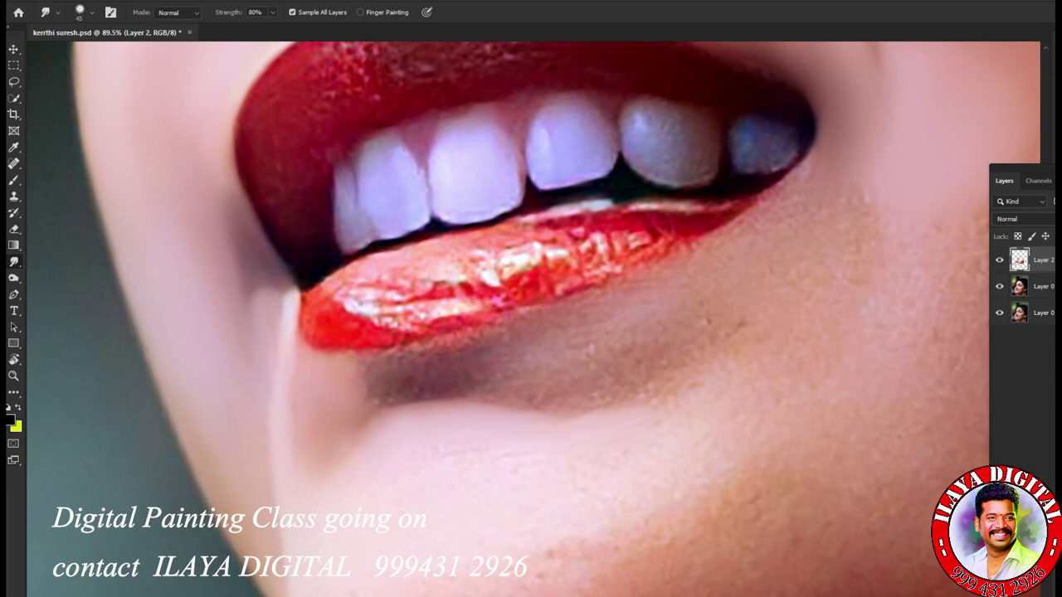
Step: Smudge the upper chin along the lower boundary of the lip shadow smooth with a 125 px brush
{"action": "key", "text": "bracketright"}
{"action": "key", "text": "bracketright"}
{"action": "key", "text": "bracketright"}
{"action": "left_click_drag", "start_coordinate": [351, 428], "coordinate": [326, 461]}
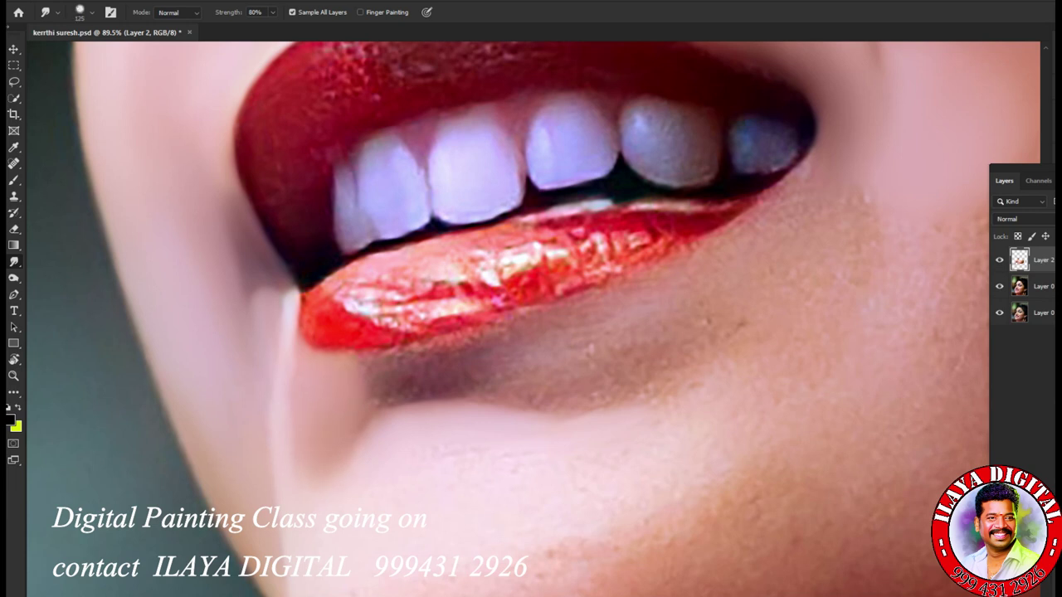
{"action": "mouse_move", "coordinate": [396, 415]}
{"action": "left_mouse_down"}
{"action": "mouse_move", "coordinate": [466, 401]}
{"action": "mouse_move", "coordinate": [452, 397]}
{"action": "left_mouse_up"}
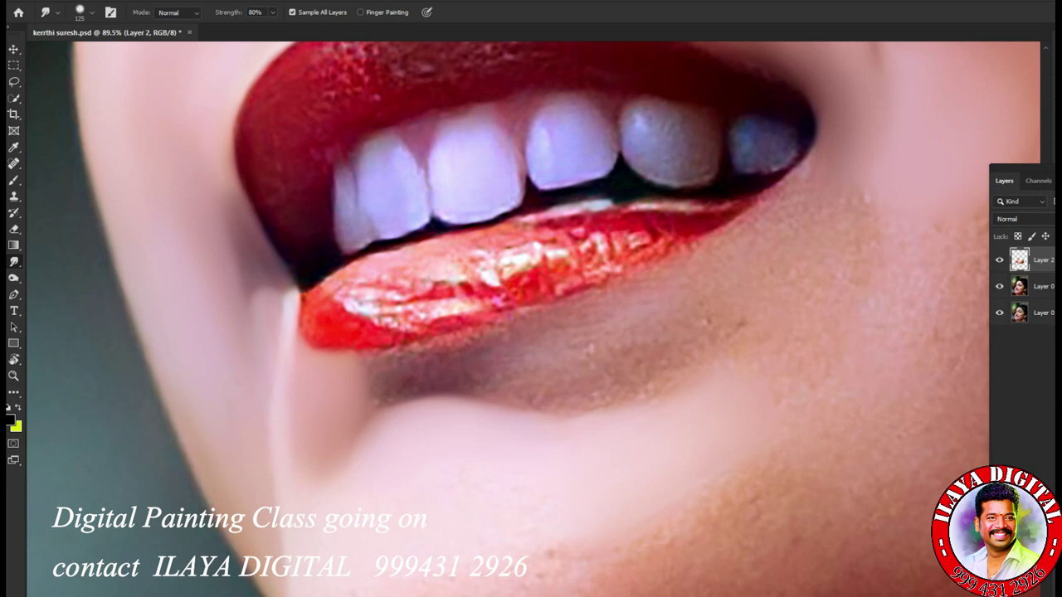
Step: Smudge the chin's highlight and its brown shaded side smooth with a brush of 150 to 200 px
{"action": "left_click_drag", "start_coordinate": [777, 434], "coordinate": [584, 312]}
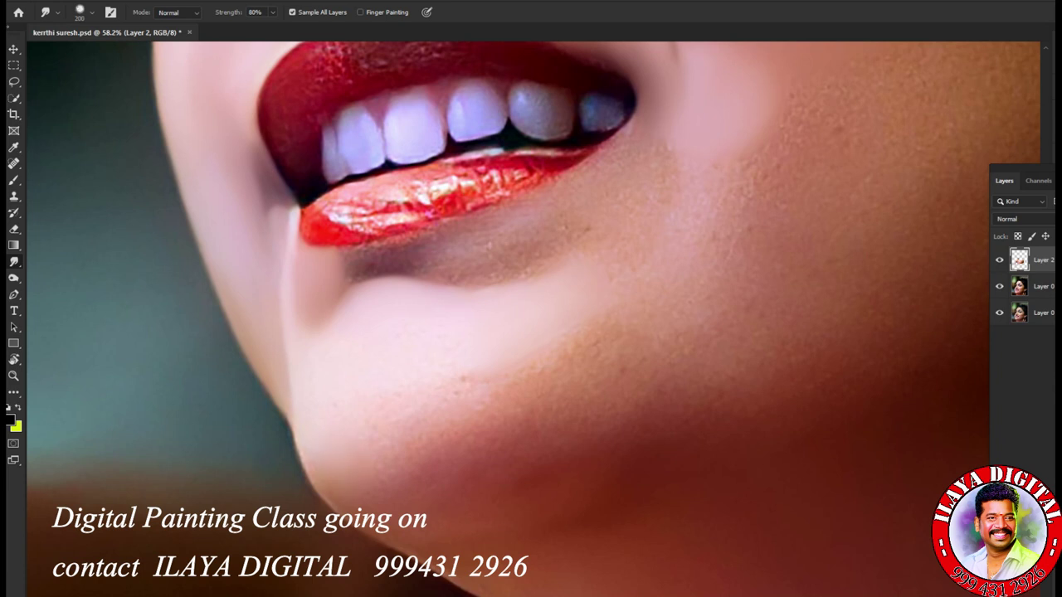
{"action": "key", "text": "bracketright"}
{"action": "key", "text": "bracketright"}
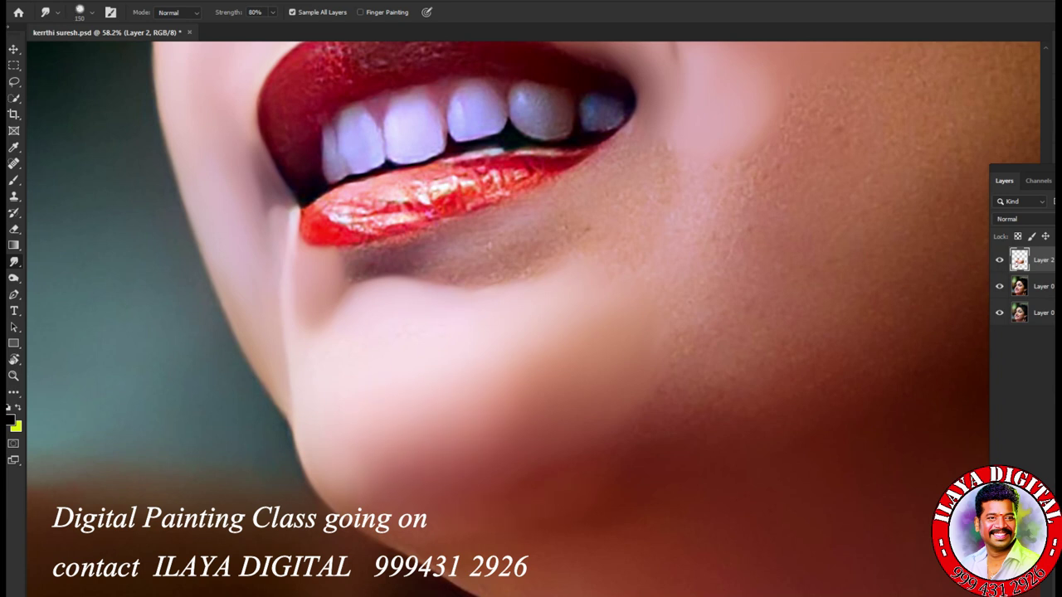
{"action": "key", "text": "bracketleft"}
{"action": "key", "text": "bracketleft"}
{"action": "key", "text": "bracketright"}
{"action": "key", "text": "bracketright"}
Step: Toggle Layer 2's visibility repeatedly to compare the smudged skin with the original photo
{"action": "left_click_drag", "start_coordinate": [752, 234], "coordinate": [652, 425]}
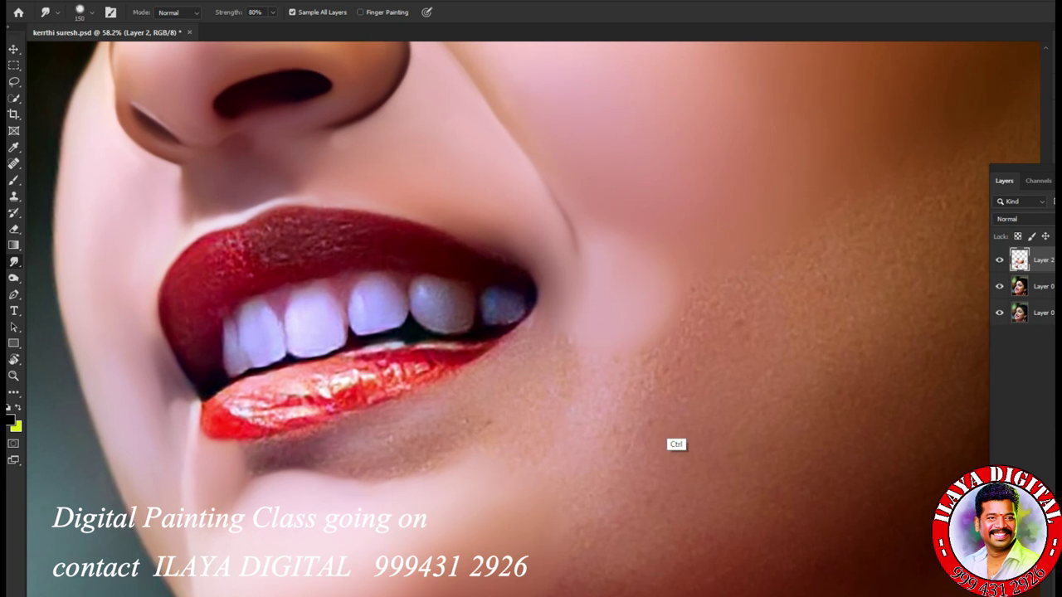
{"action": "scroll", "coordinate": [730, 436], "scroll_direction": "down", "scroll_amount": 3}
{"action": "left_click", "coordinate": [999, 259]}
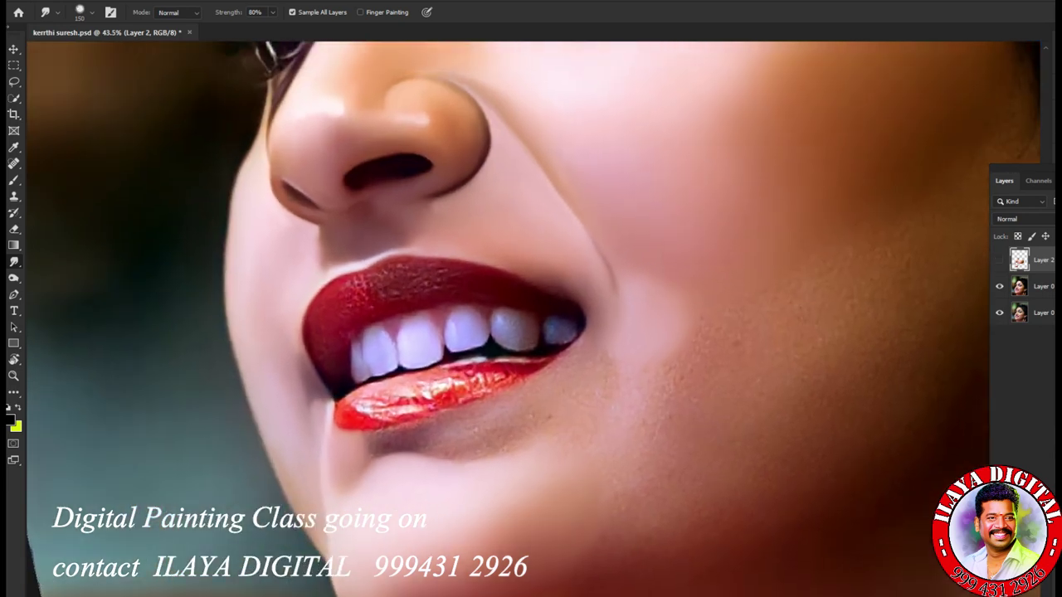
{"action": "left_click", "coordinate": [999, 260]}
{"action": "left_click", "coordinate": [999, 260]}
{"action": "left_click", "coordinate": [999, 259]}
{"action": "left_click", "coordinate": [999, 260]}
{"action": "left_click", "coordinate": [999, 260]}
Step: Erase the smudged patch on the cheek beside the near mouth corner, enlarging the Eraser to 250 px
{"action": "key", "text": "e"}
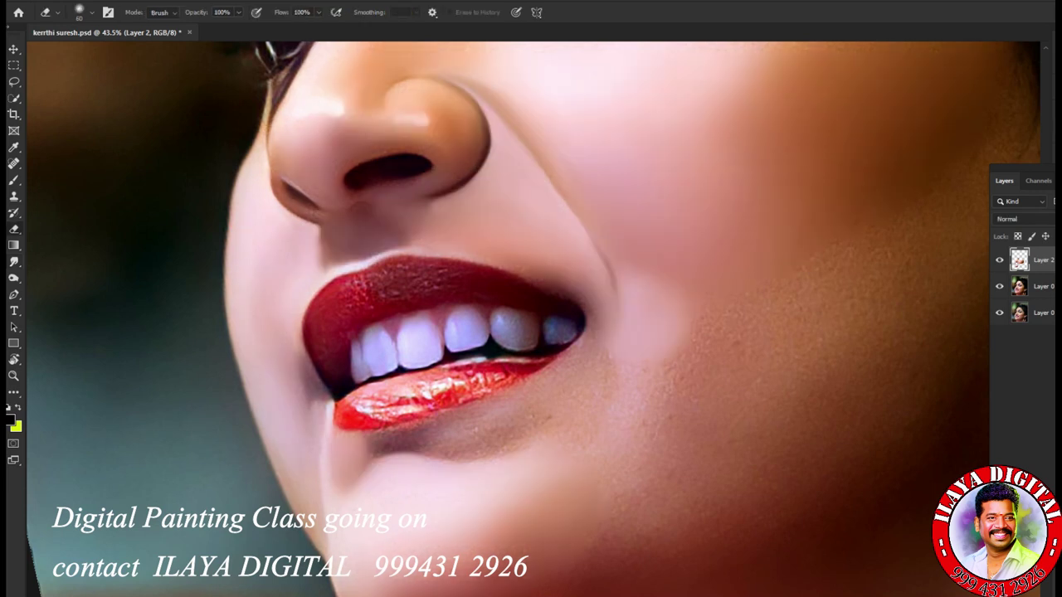
{"action": "key", "text": "bracketright"}
{"action": "left_click_drag", "start_coordinate": [640, 263], "coordinate": [613, 279]}
{"action": "key", "text": "bracketright"}
{"action": "mouse_move", "coordinate": [675, 332]}
{"action": "left_mouse_down"}
{"action": "mouse_move", "coordinate": [664, 338]}
{"action": "mouse_move", "coordinate": [645, 316]}
{"action": "left_mouse_up"}
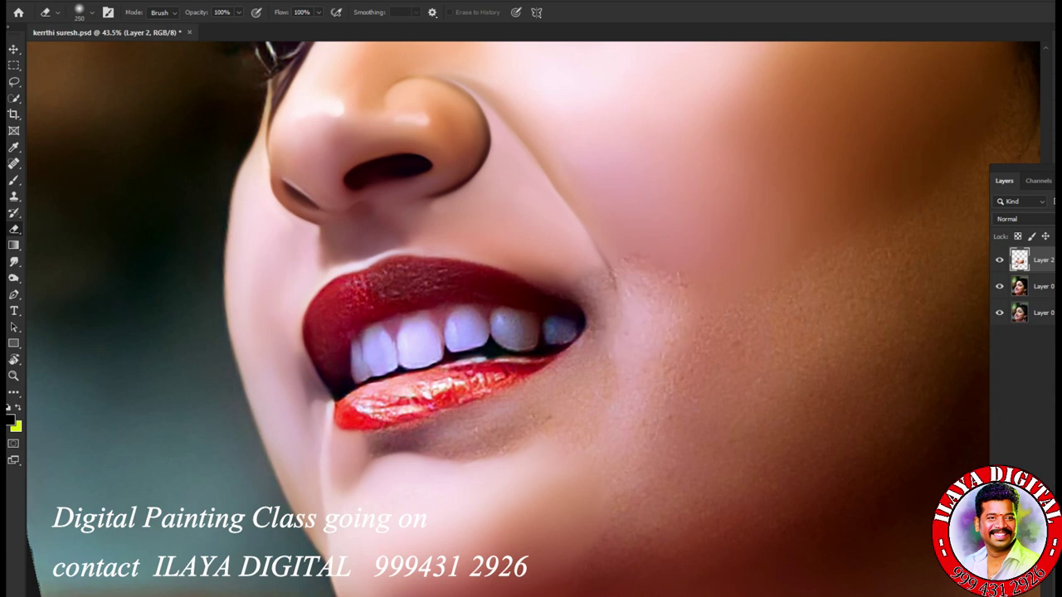
{"action": "left_click_drag", "start_coordinate": [703, 402], "coordinate": [655, 403]}
{"action": "left_click_drag", "start_coordinate": [738, 355], "coordinate": [584, 483]}
Step: Smudge the skin beside the near mouth corner and smile line smooth again at 85% strength, varying the brush between 100 and 200 px
{"action": "scroll", "coordinate": [584, 482], "scroll_direction": "up", "scroll_amount": 4}
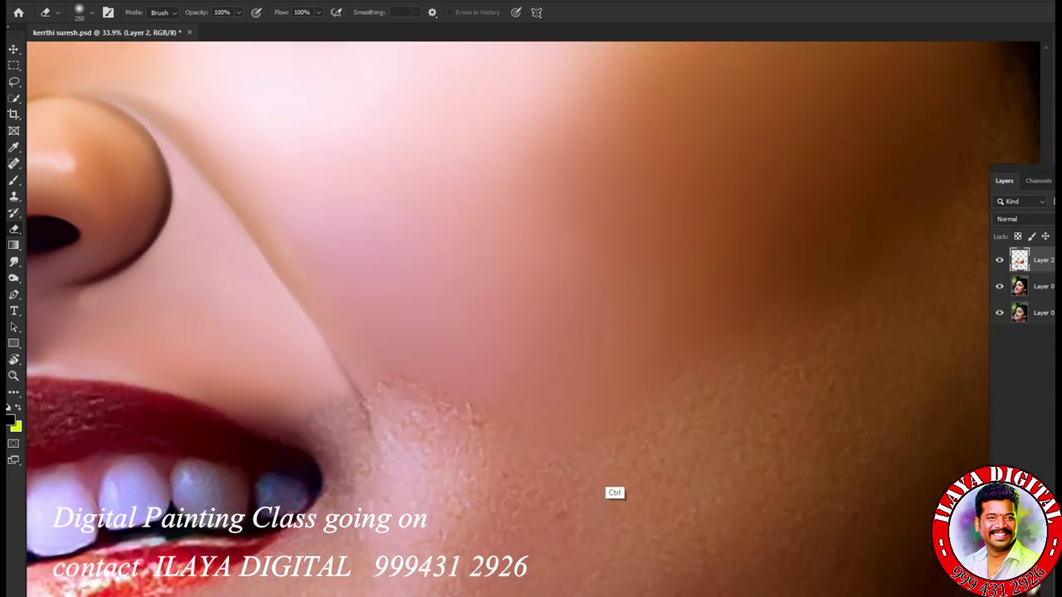
{"action": "key", "text": "r"}
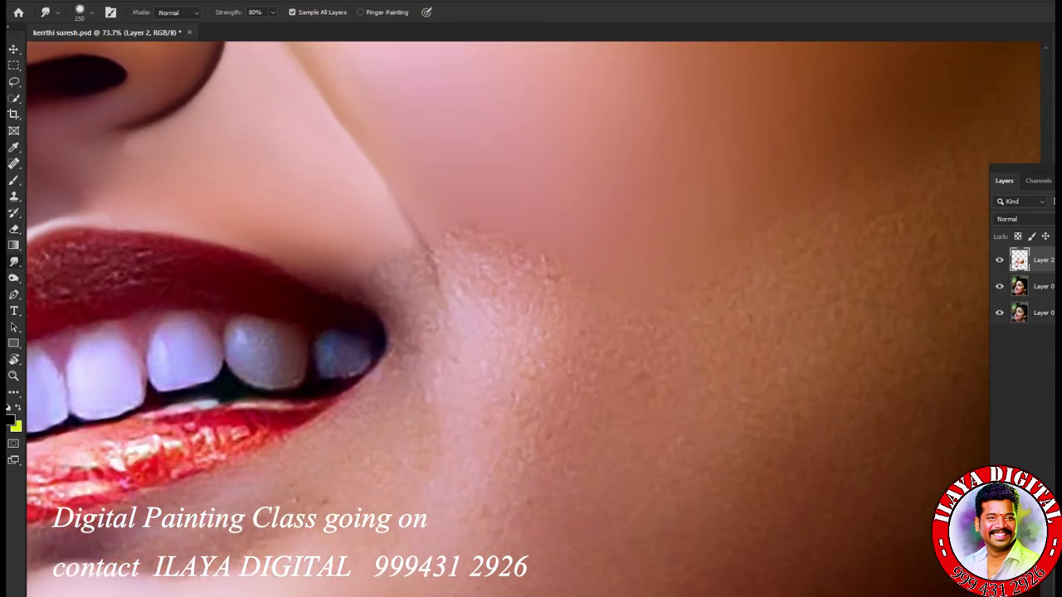
{"action": "key", "text": "bracketleft"}
{"action": "key", "text": "bracketright"}
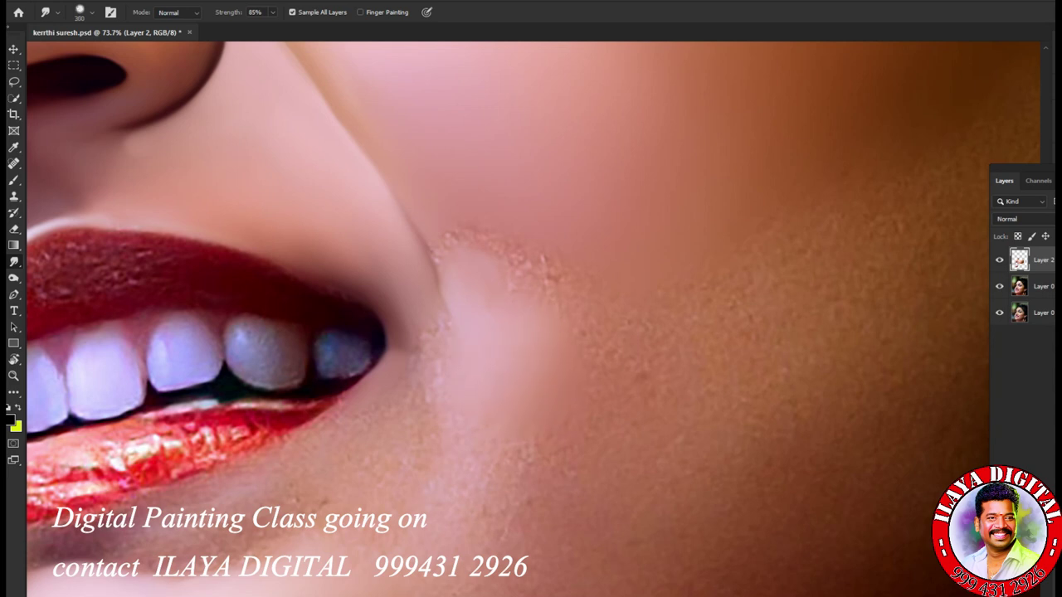
{"action": "key", "text": "bracketleft"}
{"action": "left_click_drag", "start_coordinate": [474, 348], "coordinate": [437, 343]}
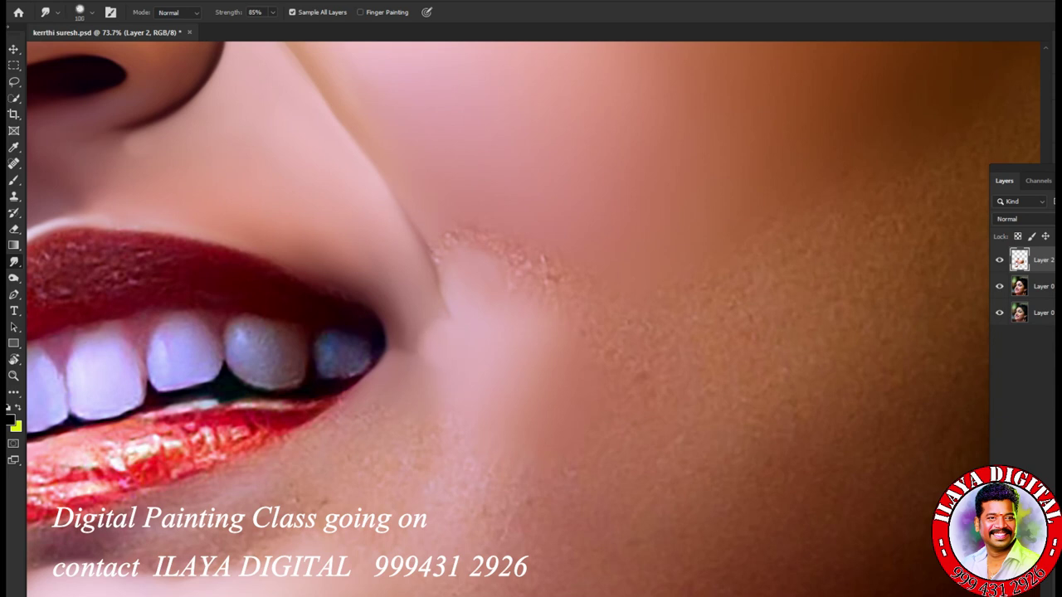
Step: Smudge the near lower cheek and jaw into a smooth gradient, enlarging the brush to 500 px
{"action": "key", "text": "bracketright"}
{"action": "key", "text": "bracketright"}
{"action": "key", "text": "bracketright"}
{"action": "scroll", "coordinate": [588, 464], "scroll_direction": "down", "scroll_amount": 4}
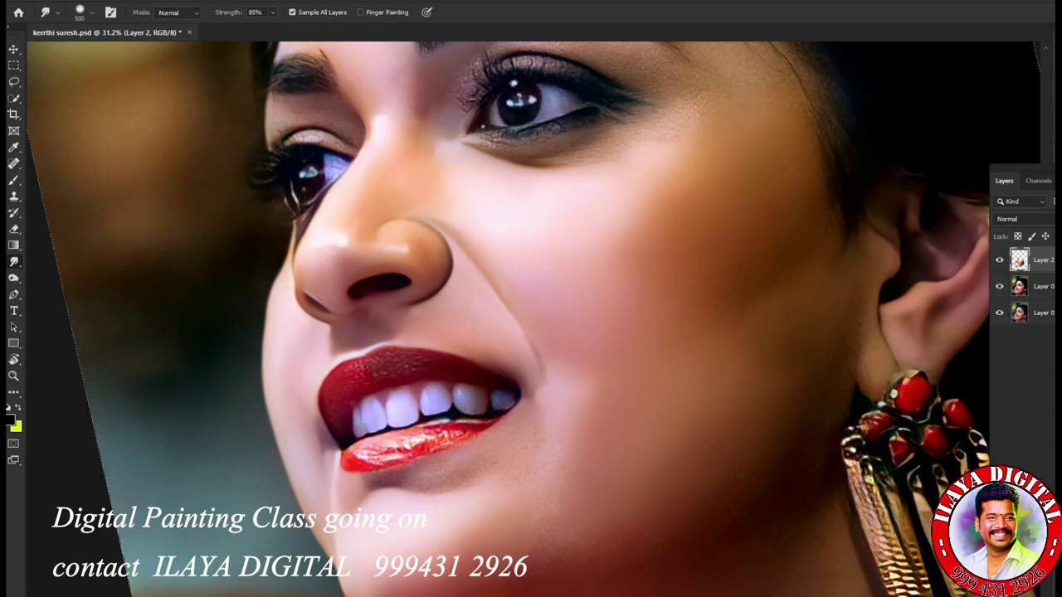
{"action": "key", "text": "ctrl"}
{"action": "scroll", "coordinate": [674, 406], "scroll_direction": "down", "scroll_amount": 3}
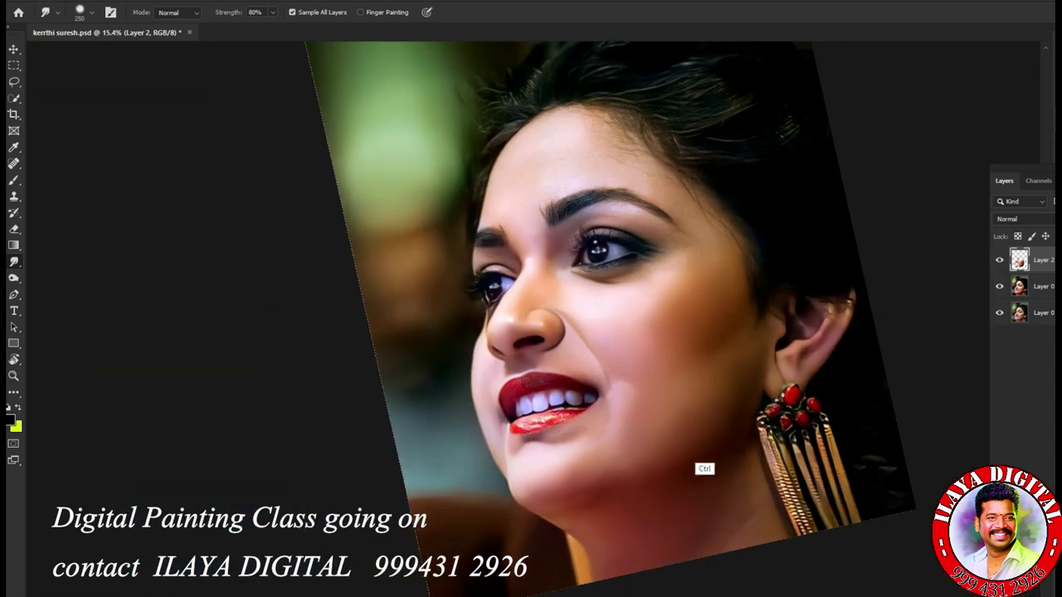
Step: Check the smudged layer against the photo and touch up the chin below the lower lip with a 400 px Eraser
{"action": "left_click", "coordinate": [1000, 261]}
{"action": "left_click_drag", "start_coordinate": [676, 443], "coordinate": [703, 457]}
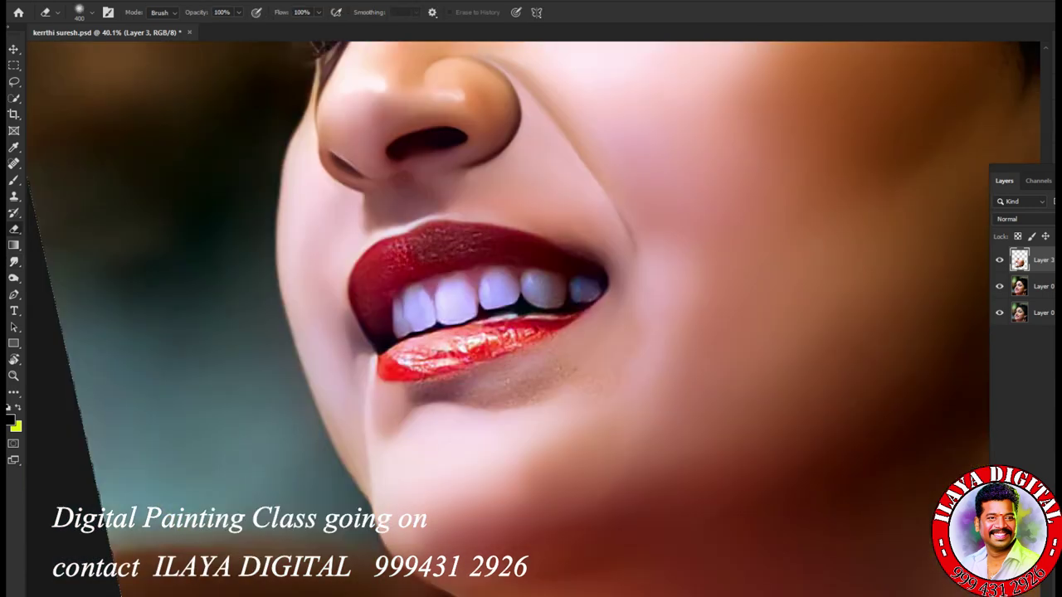
{"action": "left_click_drag", "start_coordinate": [573, 432], "coordinate": [636, 442]}
{"action": "left_click_drag", "start_coordinate": [392, 396], "coordinate": [619, 448]}
Step: Smudge the textured skin directly below the lower lip smooth at 80% strength, varying the brush between 70 and 150 px
{"action": "key", "text": "r"}
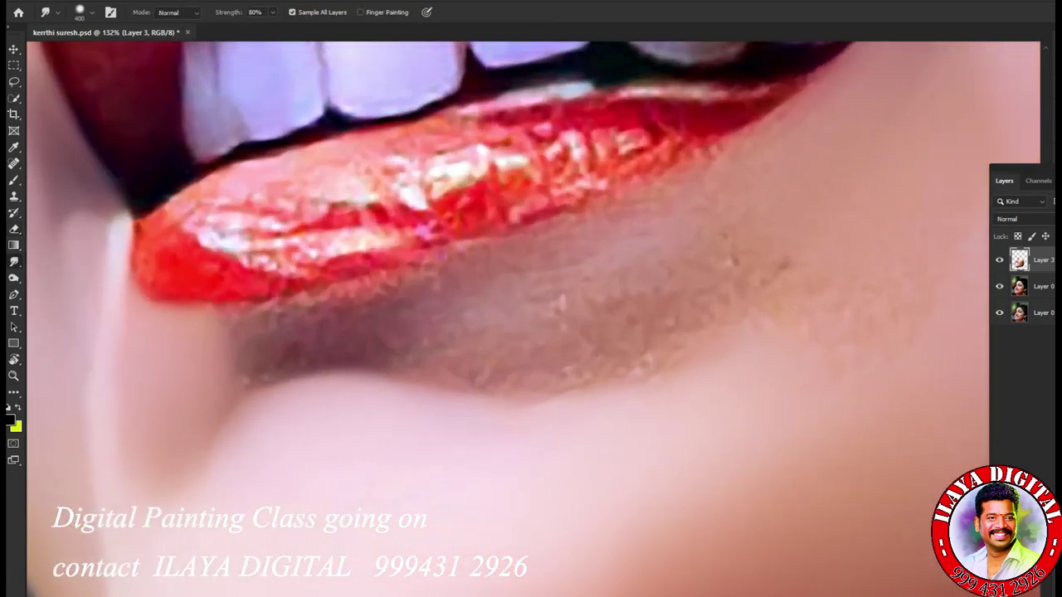
{"action": "key", "text": "bracketleft"}
{"action": "key", "text": "bracketleft"}
{"action": "key", "text": "bracketleft"}
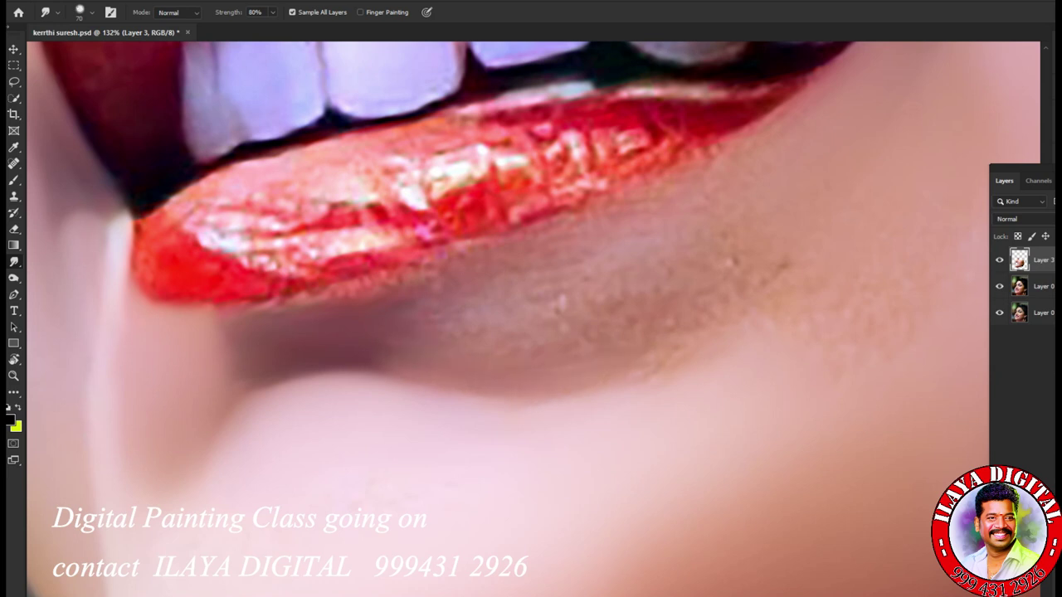
{"action": "key", "text": "bracketright"}
{"action": "key", "text": "bracketleft"}
{"action": "key", "text": "bracketleft"}
{"action": "left_click_drag", "start_coordinate": [245, 344], "coordinate": [226, 349]}
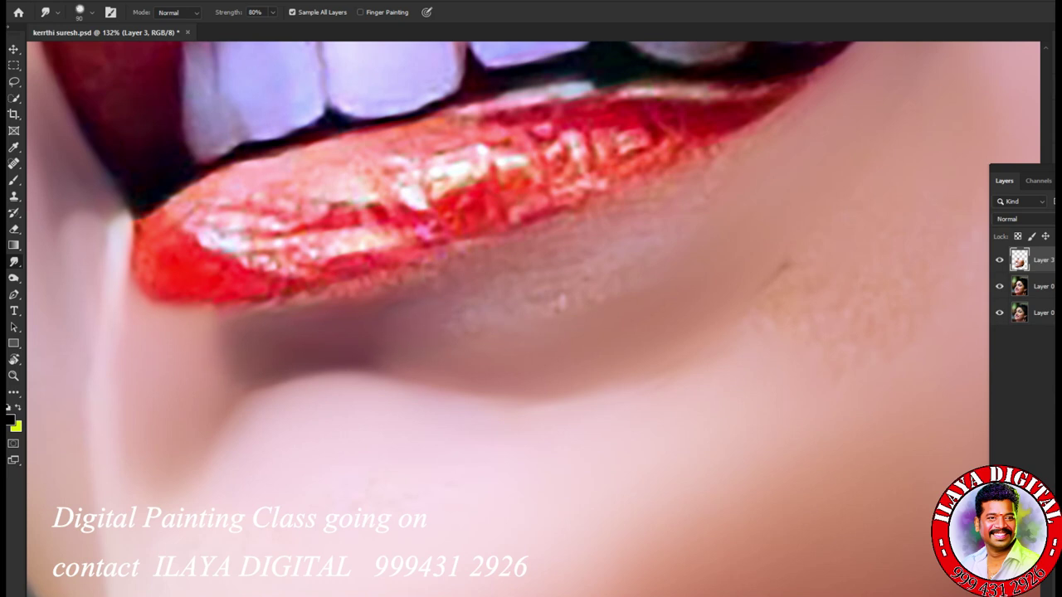
{"action": "key", "text": "bracketright"}
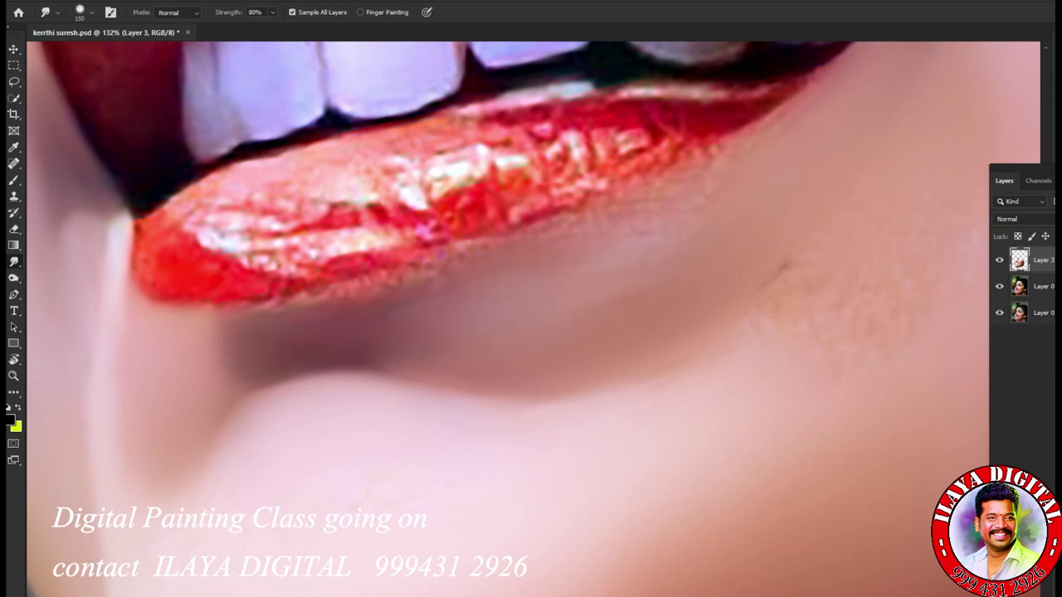
{"action": "key", "text": "bracketleft"}
{"action": "key", "text": "bracketleft"}
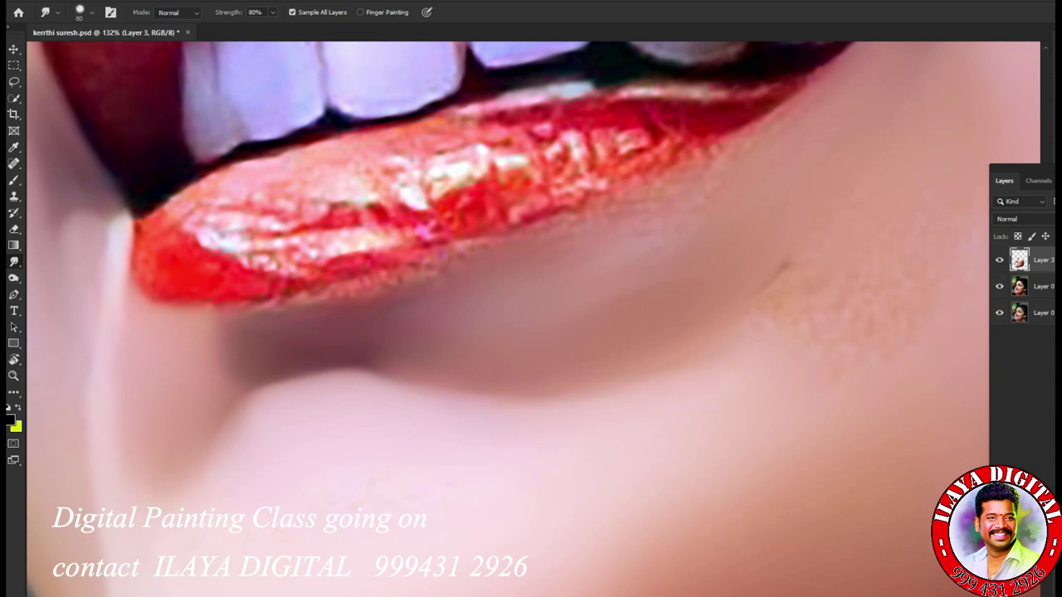
Step: Smudge the remaining grainy skin below the near mouth corner into the cheek, enlarging the brush to 150 px
{"action": "left_click_drag", "start_coordinate": [766, 480], "coordinate": [708, 492]}
{"action": "left_click_drag", "start_coordinate": [851, 435], "coordinate": [626, 476]}
{"action": "scroll", "coordinate": [625, 475], "scroll_direction": "up", "scroll_amount": 2}
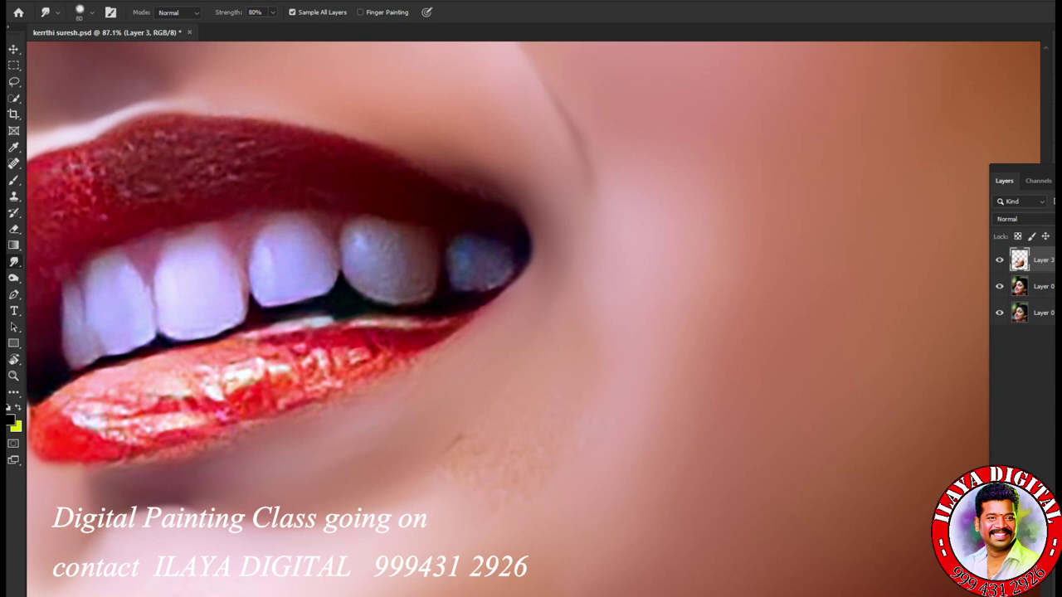
{"action": "key", "text": "bracketright"}
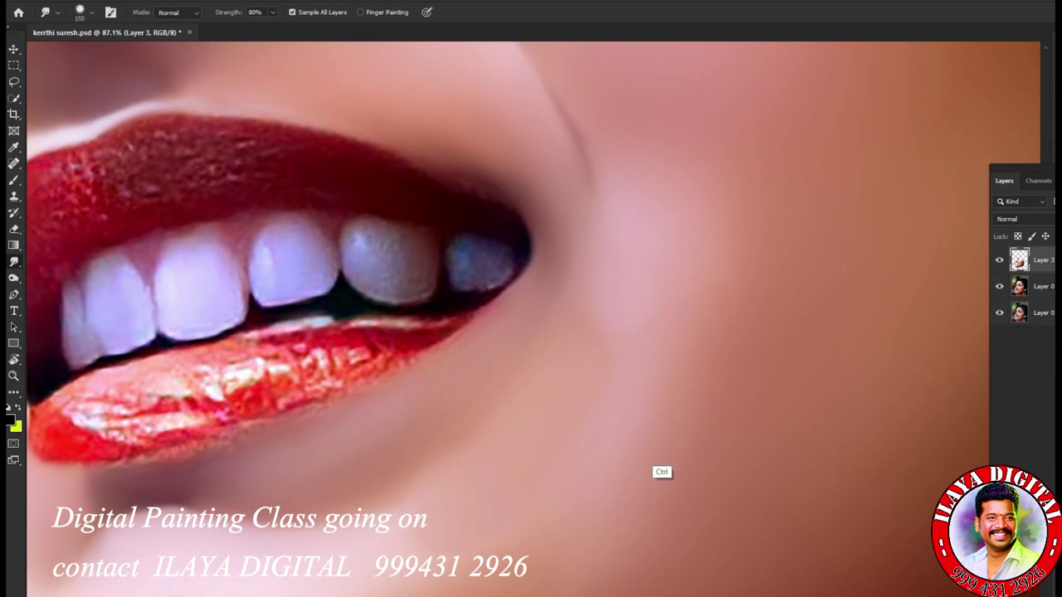
{"action": "scroll", "coordinate": [656, 472], "scroll_direction": "down", "scroll_amount": 3}
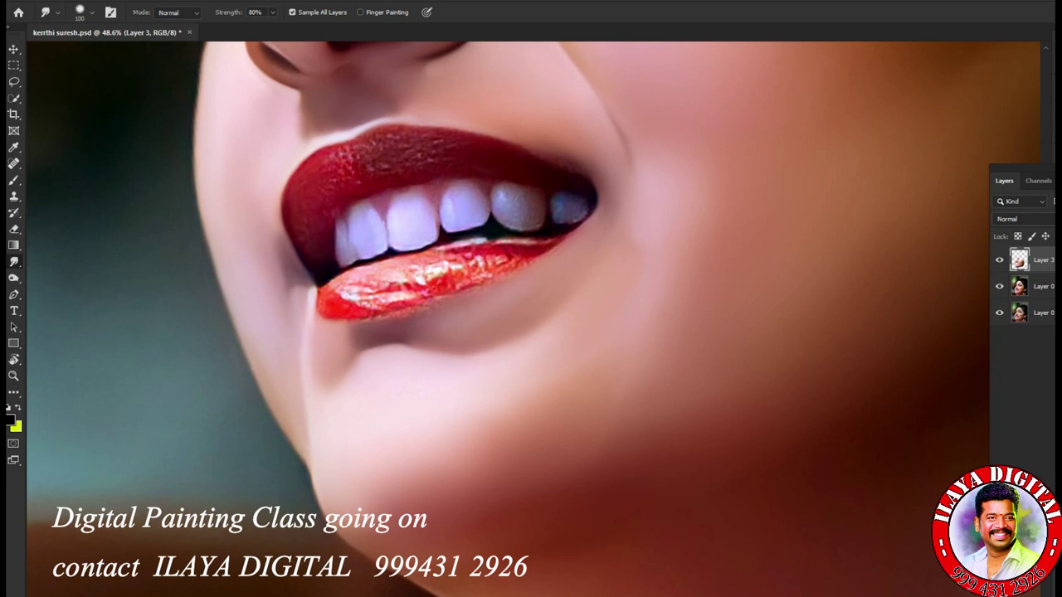
Step: Touch up the smudged chin with an 80 px brush and blend the cheek shading with a 400 px brush
{"action": "scroll", "coordinate": [574, 418], "scroll_direction": "up", "scroll_amount": 5}
{"action": "key", "text": "bracketleft"}
{"action": "key", "text": "bracketleft"}
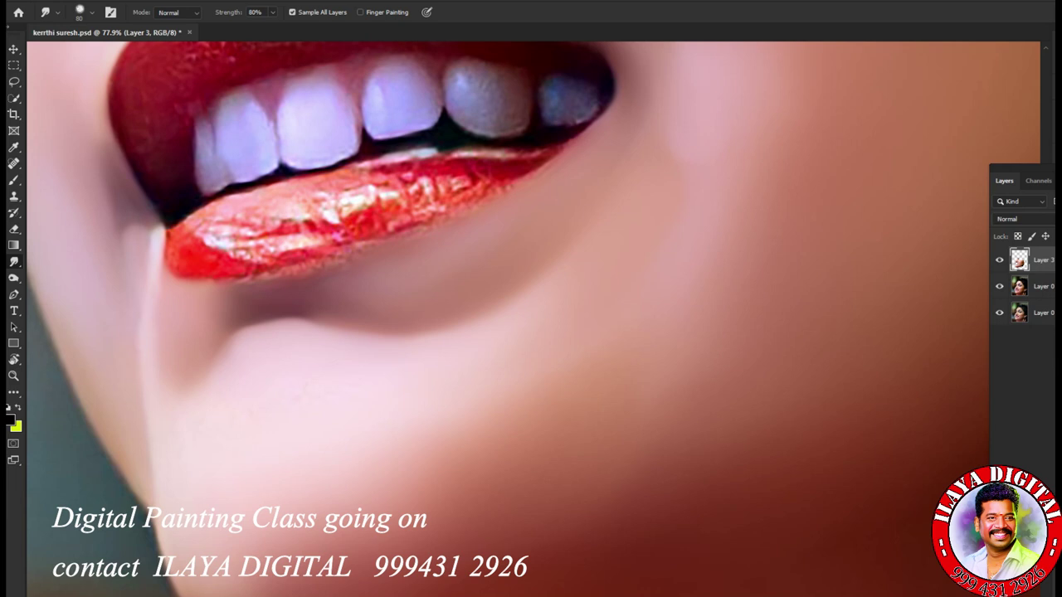
{"action": "left_click_drag", "start_coordinate": [711, 387], "coordinate": [629, 401]}
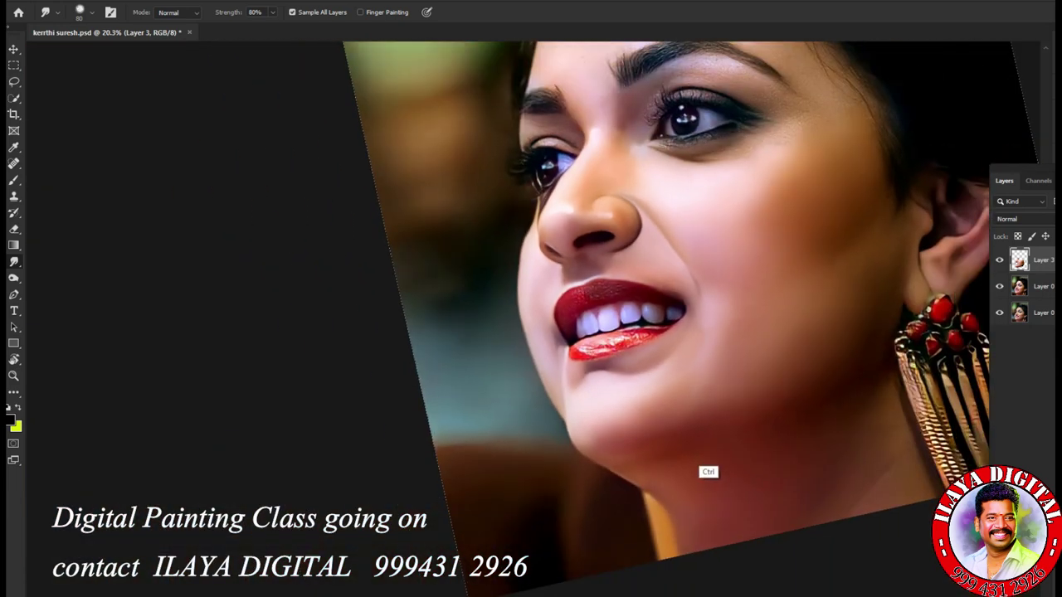
{"action": "scroll", "coordinate": [711, 468], "scroll_direction": "up", "scroll_amount": 4}
{"action": "scroll", "coordinate": [727, 470], "scroll_direction": "down", "scroll_amount": 3}
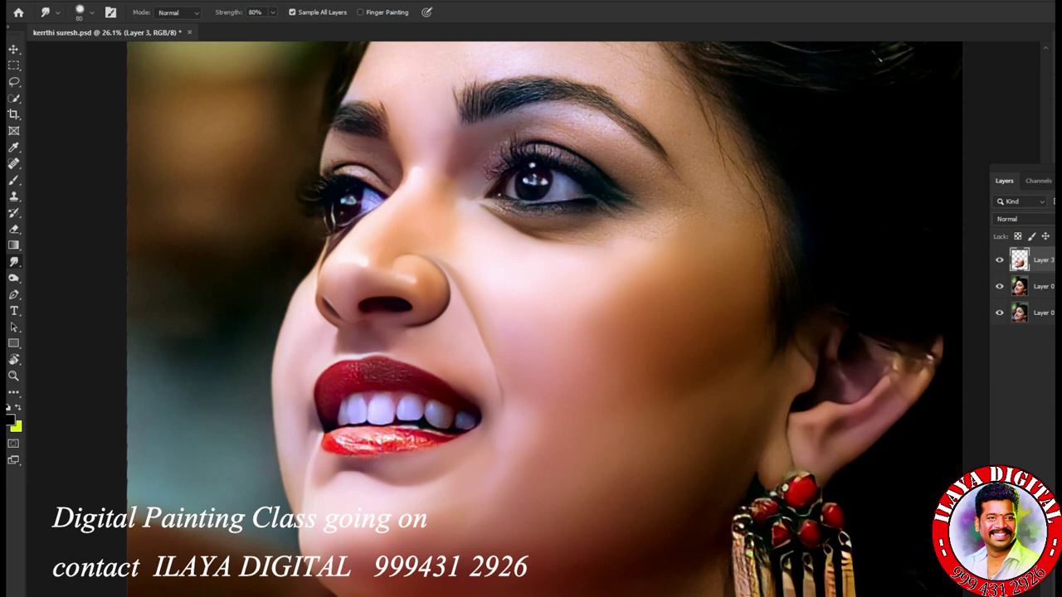
{"action": "key", "text": "bracketright"}
{"action": "key", "text": "bracketright"}
{"action": "key", "text": "bracketright"}
{"action": "key", "text": "bracketright"}
{"action": "key", "text": "bracketright"}
{"action": "key", "text": "bracketright"}
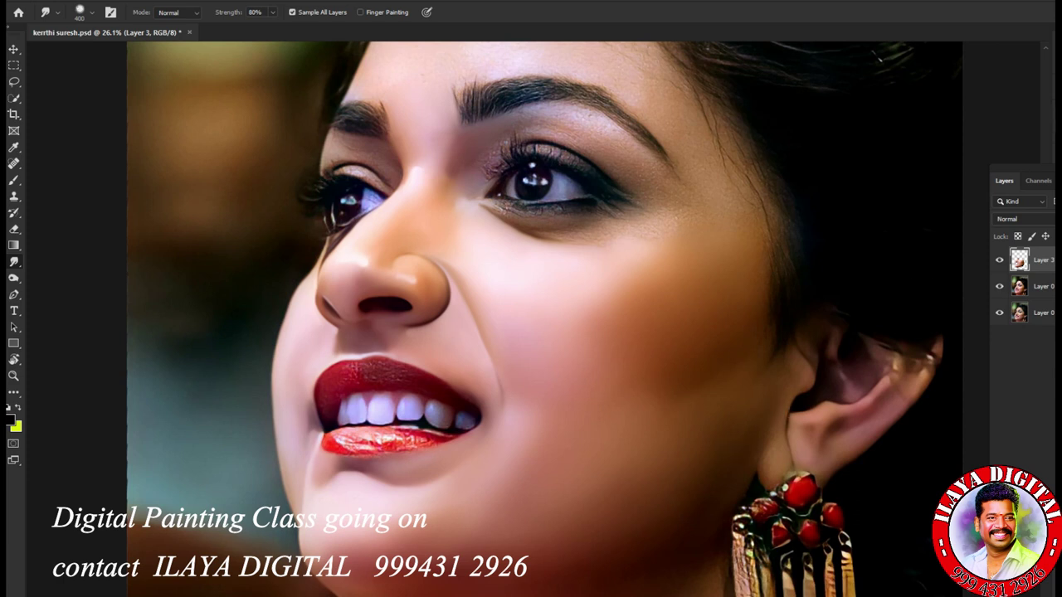
Step: Compare the smudged skin with the original photo by toggling the visibility of Layer 3 and the photo copy below it
{"action": "left_click", "coordinate": [999, 287]}
{"action": "left_click", "coordinate": [1000, 261]}
{"action": "left_click", "coordinate": [1000, 261]}
{"action": "left_click", "coordinate": [1000, 261]}
{"action": "left_click", "coordinate": [1000, 260]}
{"action": "left_click", "coordinate": [1000, 260]}
{"action": "left_click", "coordinate": [1000, 260]}
{"action": "left_click", "coordinate": [999, 260]}
{"action": "left_click", "coordinate": [998, 259]}
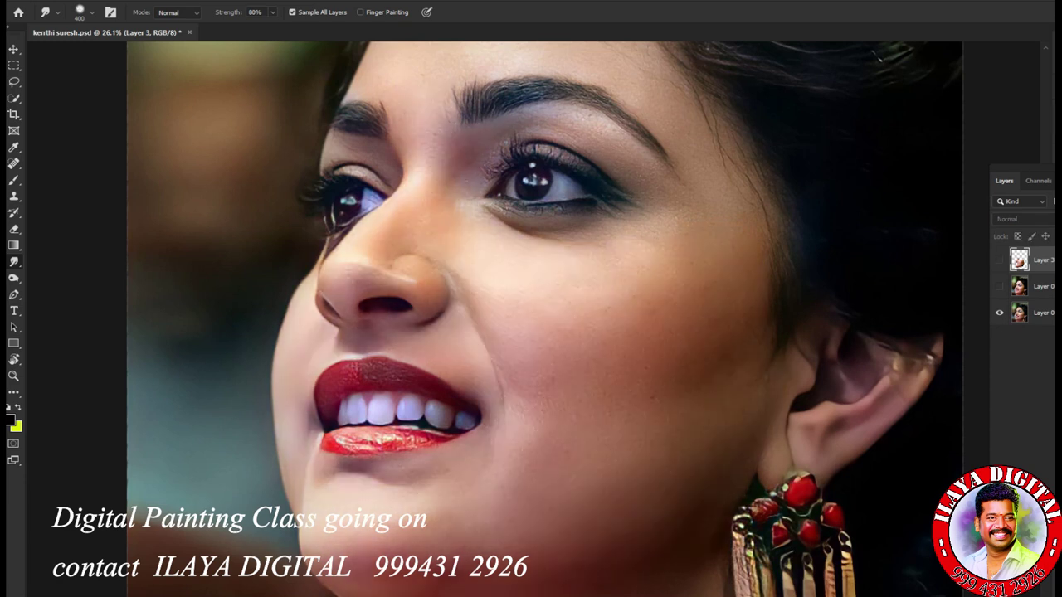
{"action": "left_click", "coordinate": [999, 260]}
{"action": "left_click", "coordinate": [999, 260]}
{"action": "left_click", "coordinate": [999, 260]}
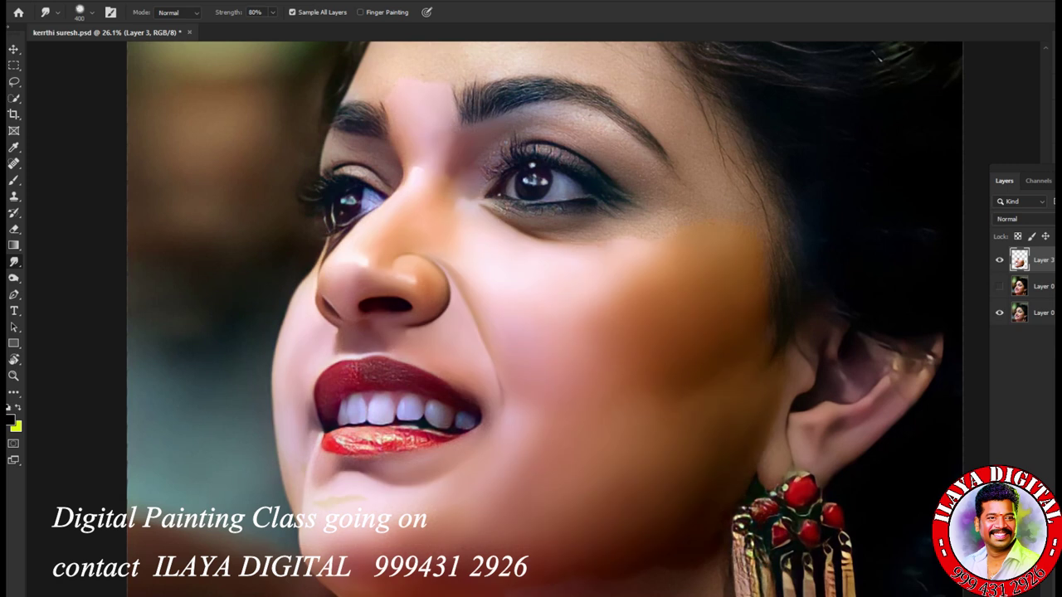
{"action": "left_click", "coordinate": [998, 286]}
Step: Smudge the outer edges of the large front tooth at 85% strength, using a 50 to 70 px brush
{"action": "left_click_drag", "start_coordinate": [618, 346], "coordinate": [662, 407]}
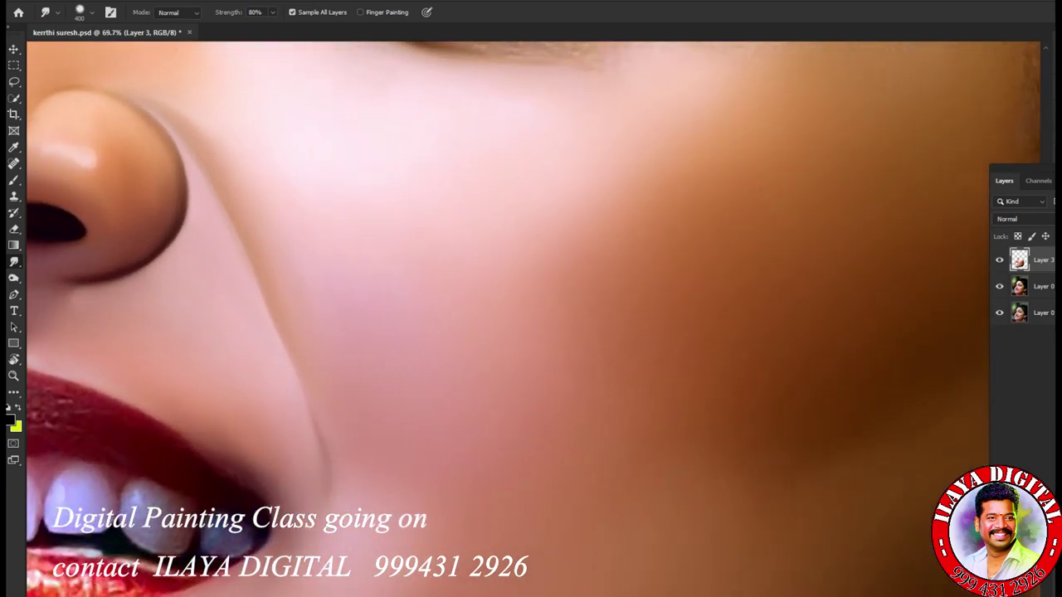
{"action": "left_click_drag", "start_coordinate": [188, 518], "coordinate": [712, 378]}
{"action": "left_click_drag", "start_coordinate": [290, 580], "coordinate": [307, 580]}
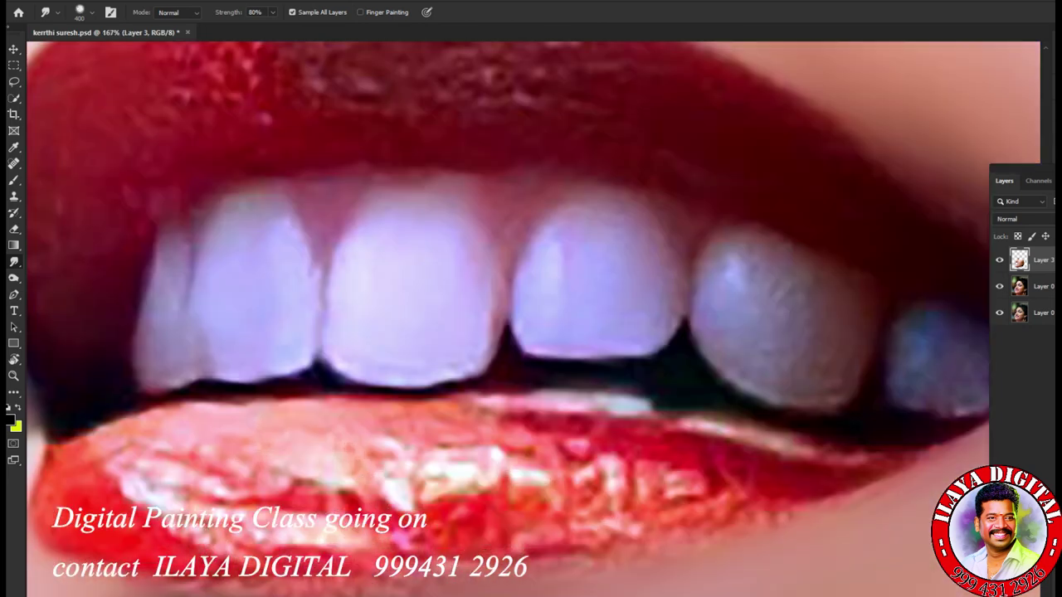
{"action": "left_click_drag", "start_coordinate": [636, 385], "coordinate": [573, 420]}
{"action": "key", "text": "bracketleft"}
{"action": "key", "text": "bracketleft"}
{"action": "key", "text": "bracketleft"}
{"action": "key", "text": "bracketleft"}
{"action": "key", "text": "bracketleft"}
{"action": "key", "text": "bracketleft"}
{"action": "key", "text": "bracketleft"}
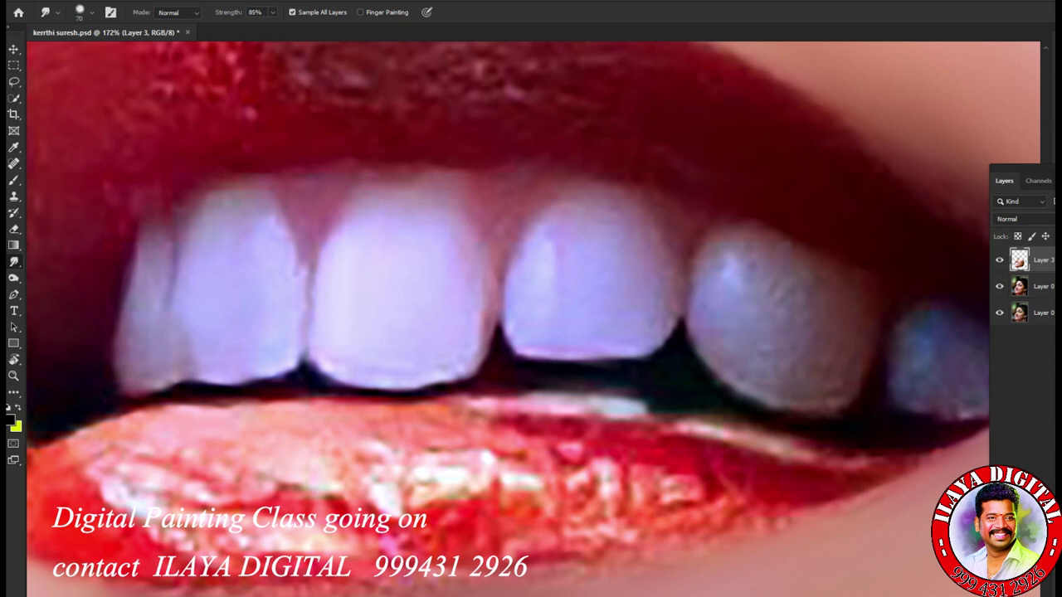
{"action": "mouse_move", "coordinate": [330, 258]}
{"action": "left_mouse_down"}
{"action": "mouse_move", "coordinate": [326, 246]}
{"action": "mouse_move", "coordinate": [353, 231]}
{"action": "left_mouse_up"}
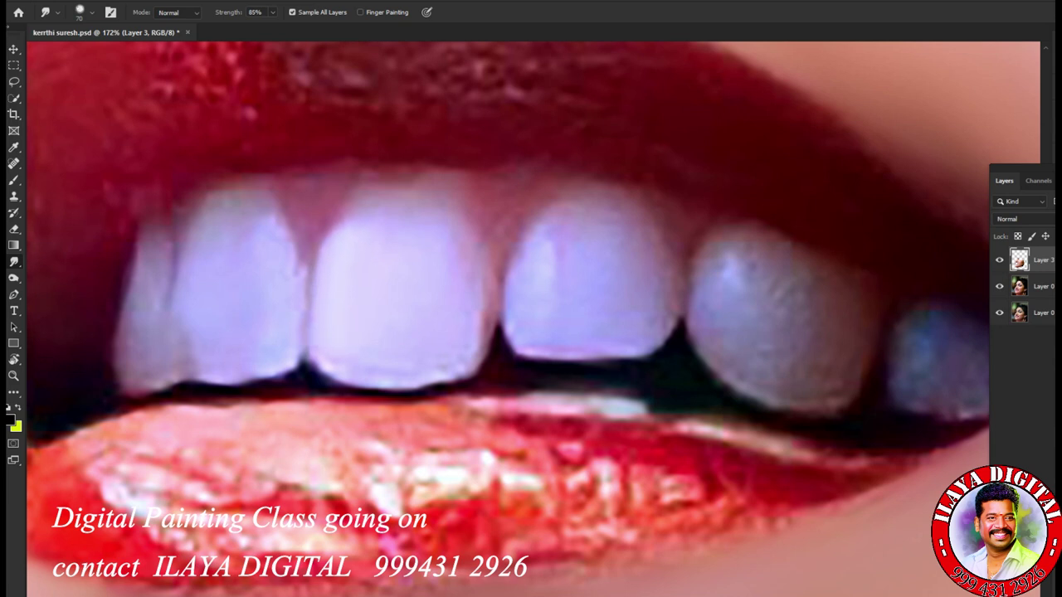
{"action": "left_click_drag", "start_coordinate": [320, 351], "coordinate": [333, 368]}
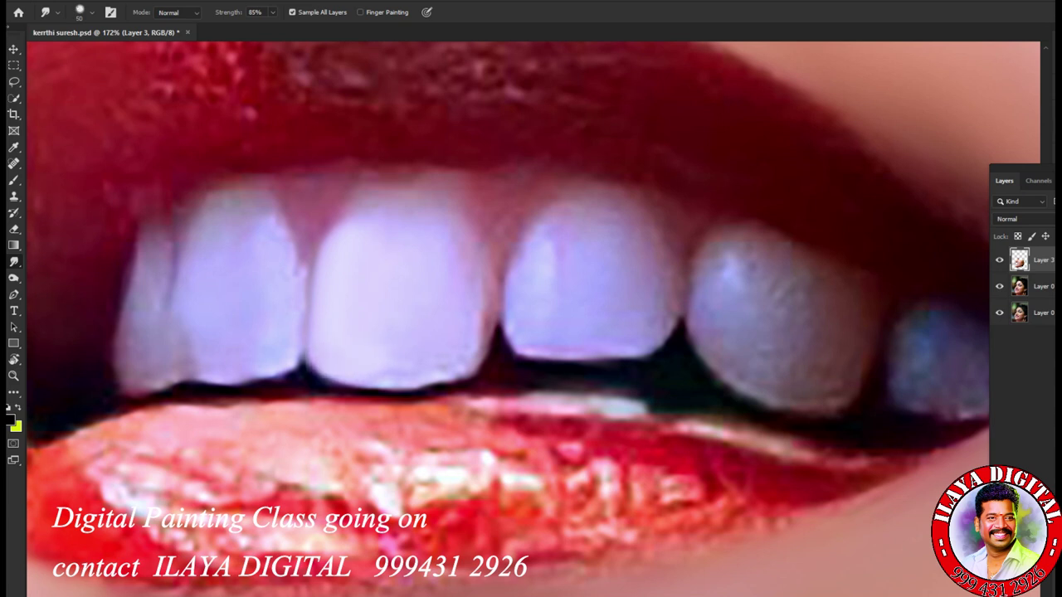
{"action": "left_click_drag", "start_coordinate": [378, 365], "coordinate": [481, 357]}
{"action": "left_click_drag", "start_coordinate": [471, 338], "coordinate": [476, 275]}
{"action": "left_click_drag", "start_coordinate": [478, 312], "coordinate": [476, 265]}
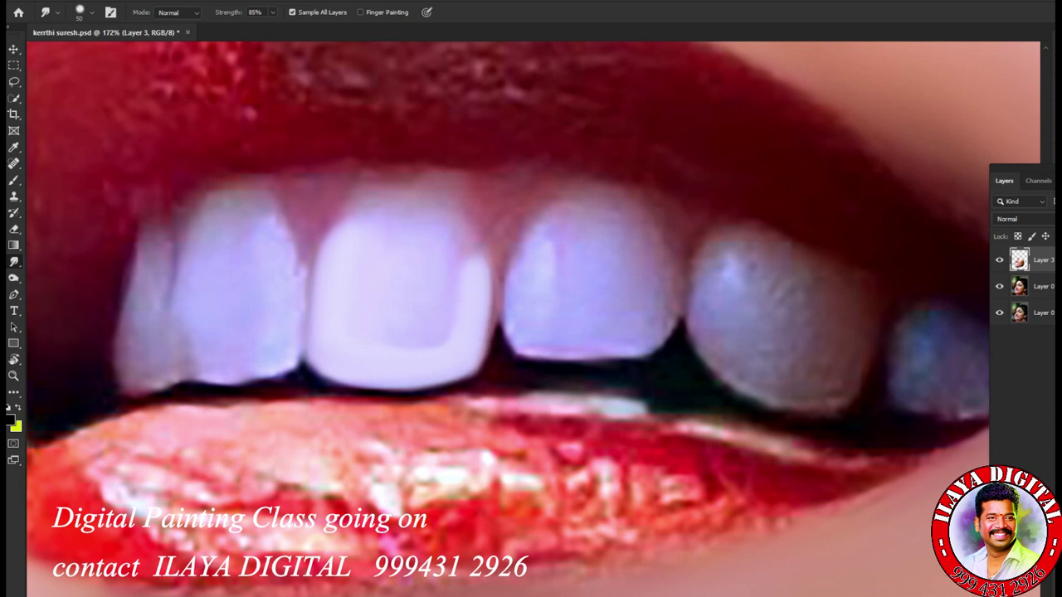
Step: Smudge the middle and gum-side top of the large front tooth to an even tone with a 70 px brush
{"action": "left_click_drag", "start_coordinate": [387, 334], "coordinate": [389, 235]}
{"action": "mouse_move", "coordinate": [423, 342]}
{"action": "left_mouse_down"}
{"action": "mouse_move", "coordinate": [438, 333]}
{"action": "mouse_move", "coordinate": [460, 247]}
{"action": "mouse_move", "coordinate": [469, 249]}
{"action": "mouse_move", "coordinate": [439, 202]}
{"action": "mouse_move", "coordinate": [436, 218]}
{"action": "mouse_move", "coordinate": [352, 229]}
{"action": "mouse_move", "coordinate": [407, 189]}
{"action": "left_mouse_up"}
{"action": "left_click_drag", "start_coordinate": [450, 236], "coordinate": [450, 214]}
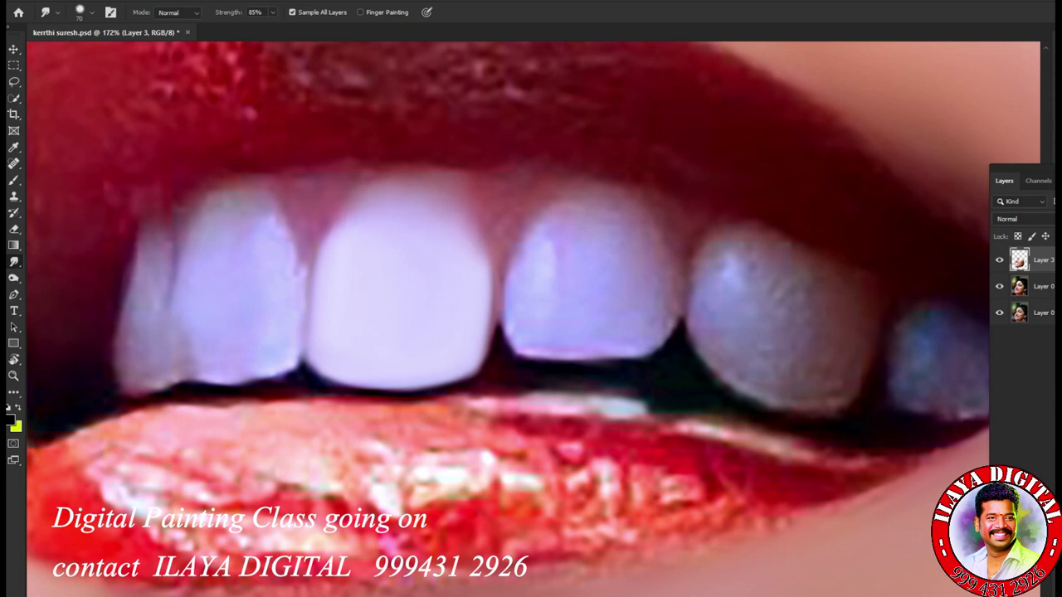
{"action": "mouse_move", "coordinate": [388, 192]}
{"action": "left_mouse_down"}
{"action": "mouse_move", "coordinate": [329, 241]}
{"action": "mouse_move", "coordinate": [395, 184]}
{"action": "mouse_move", "coordinate": [434, 187]}
{"action": "left_mouse_up"}
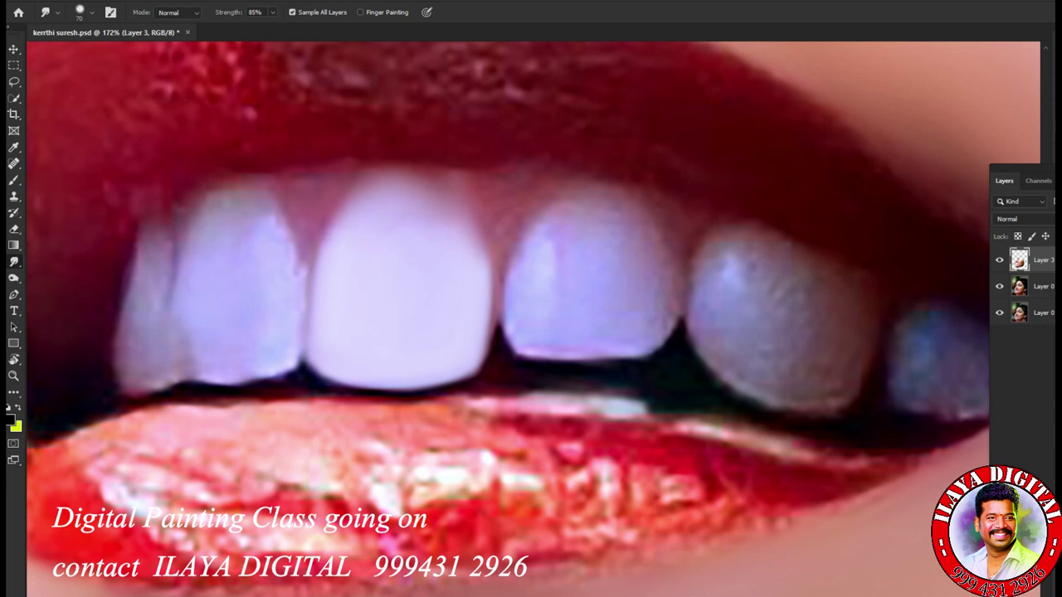
{"action": "mouse_move", "coordinate": [473, 238]}
{"action": "left_mouse_down"}
{"action": "mouse_move", "coordinate": [426, 201]}
{"action": "mouse_move", "coordinate": [464, 232]}
{"action": "left_mouse_up"}
{"action": "left_click_drag", "start_coordinate": [460, 231], "coordinate": [438, 200]}
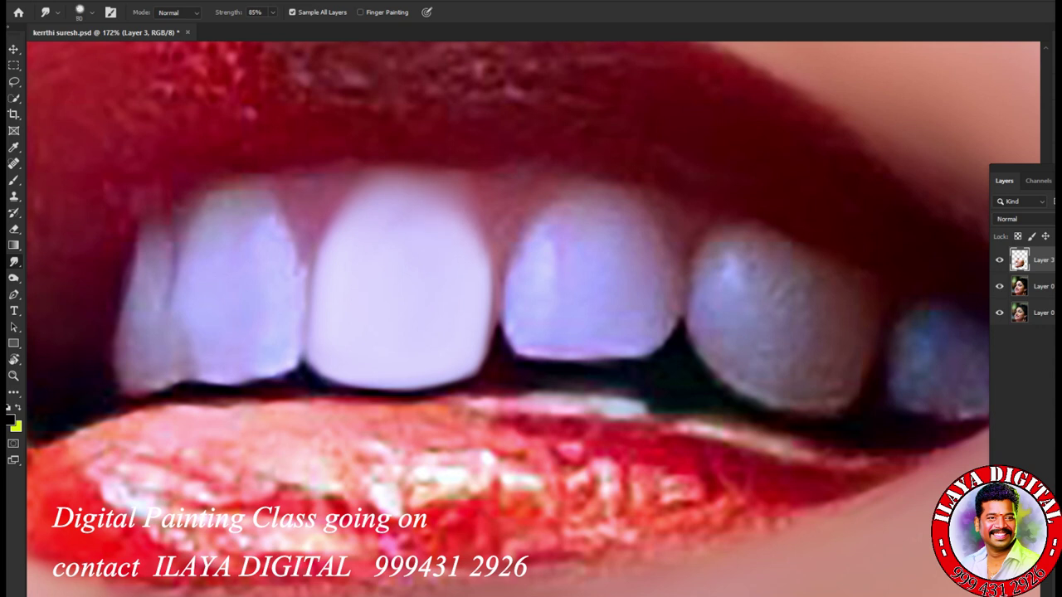
Step: Smudge the tooth on the far side of the large front tooth smooth, reducing the brush to 50 px
{"action": "left_click_drag", "start_coordinate": [233, 273], "coordinate": [212, 265]}
{"action": "mouse_move", "coordinate": [271, 375]}
{"action": "left_mouse_down"}
{"action": "mouse_move", "coordinate": [199, 367]}
{"action": "mouse_move", "coordinate": [190, 357]}
{"action": "mouse_move", "coordinate": [205, 340]}
{"action": "mouse_move", "coordinate": [180, 345]}
{"action": "mouse_move", "coordinate": [191, 377]}
{"action": "mouse_move", "coordinate": [234, 364]}
{"action": "left_mouse_up"}
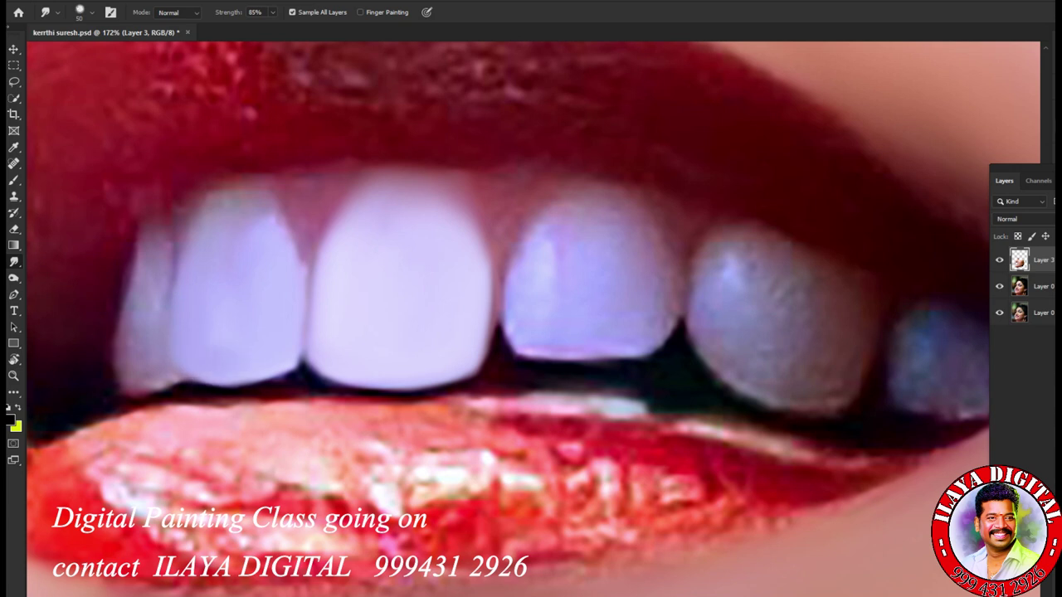
{"action": "left_click_drag", "start_coordinate": [187, 260], "coordinate": [189, 227]}
{"action": "mouse_move", "coordinate": [234, 287]}
{"action": "left_mouse_down"}
{"action": "mouse_move", "coordinate": [238, 222]}
{"action": "mouse_move", "coordinate": [210, 214]}
{"action": "mouse_move", "coordinate": [244, 206]}
{"action": "left_mouse_up"}
{"action": "mouse_move", "coordinate": [271, 213]}
{"action": "left_mouse_down"}
{"action": "mouse_move", "coordinate": [261, 223]}
{"action": "mouse_move", "coordinate": [264, 214]}
{"action": "left_mouse_up"}
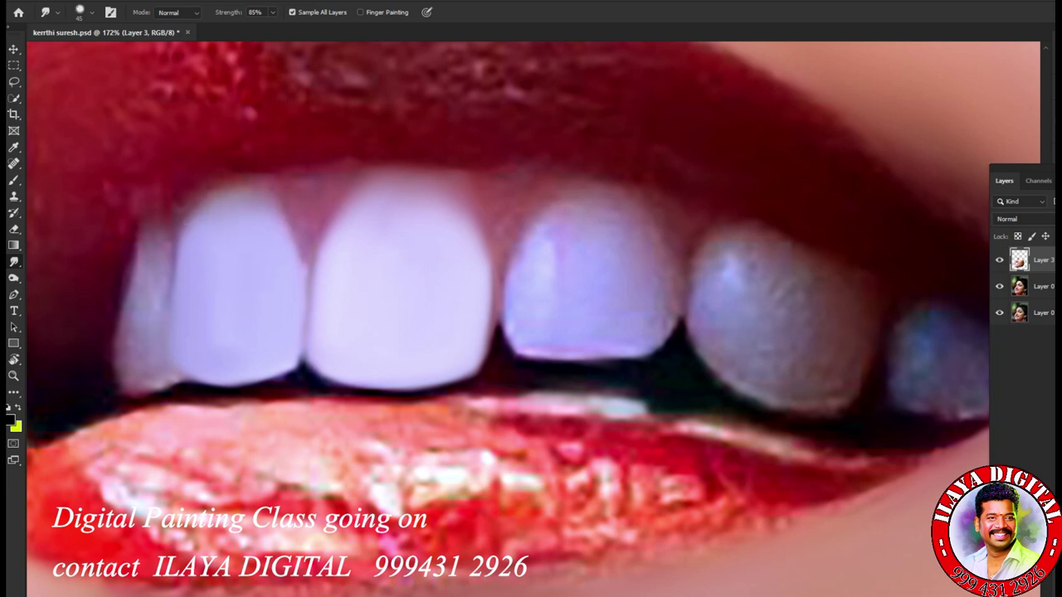
Step: Smudge the narrow tooth nearest the far mouth corner smooth, reducing the brush from 45 to 30 px
{"action": "left_click_drag", "start_coordinate": [153, 270], "coordinate": [156, 241]}
{"action": "mouse_move", "coordinate": [143, 331]}
{"action": "left_mouse_down"}
{"action": "mouse_move", "coordinate": [133, 310]}
{"action": "mouse_move", "coordinate": [131, 371]}
{"action": "mouse_move", "coordinate": [154, 376]}
{"action": "mouse_move", "coordinate": [123, 384]}
{"action": "mouse_move", "coordinate": [147, 379]}
{"action": "left_mouse_up"}
{"action": "key", "text": "["}
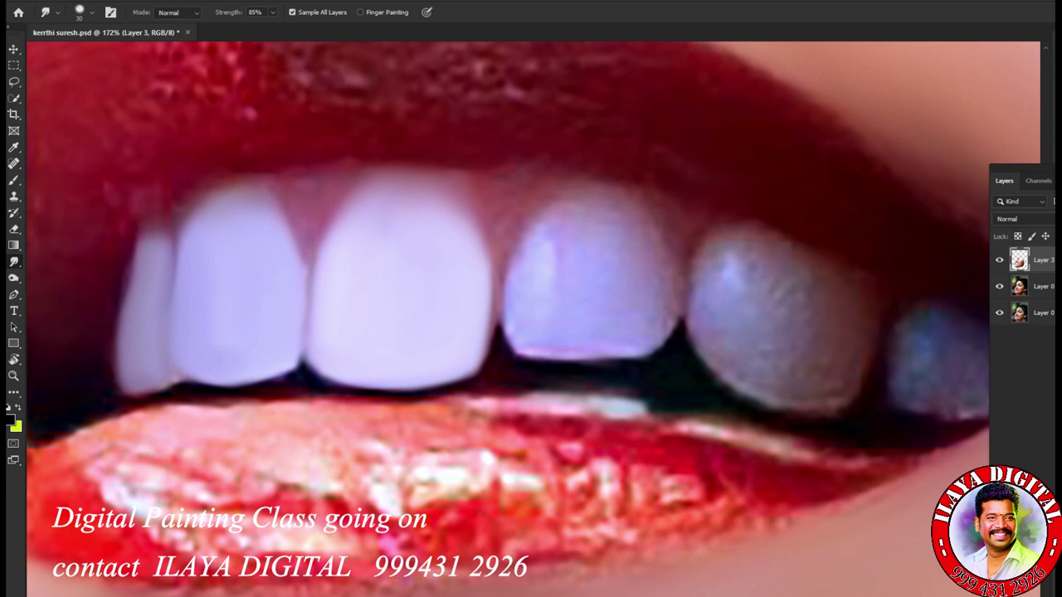
Step: Clean up the lower edges of the three smudged teeth with a 20 to 25 px brush
{"action": "mouse_move", "coordinate": [186, 373]}
{"action": "left_mouse_down"}
{"action": "mouse_move", "coordinate": [179, 380]}
{"action": "mouse_move", "coordinate": [195, 382]}
{"action": "left_mouse_up"}
{"action": "key", "text": "]"}
{"action": "key", "text": "["}
{"action": "left_click_drag", "start_coordinate": [131, 398], "coordinate": [140, 395]}
{"action": "key", "text": "]"}
{"action": "mouse_move", "coordinate": [214, 391]}
{"action": "left_mouse_down"}
{"action": "mouse_move", "coordinate": [280, 380]}
{"action": "mouse_move", "coordinate": [305, 350]}
{"action": "left_mouse_up"}
{"action": "left_click_drag", "start_coordinate": [378, 391], "coordinate": [408, 391]}
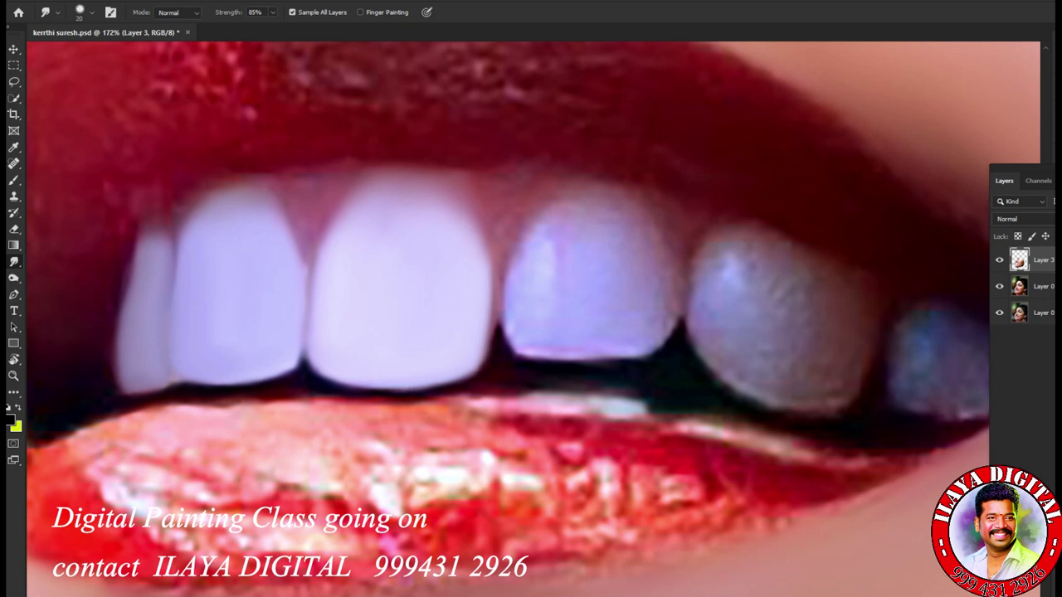
{"action": "key", "text": "]"}
{"action": "left_click_drag", "start_coordinate": [473, 371], "coordinate": [501, 312]}
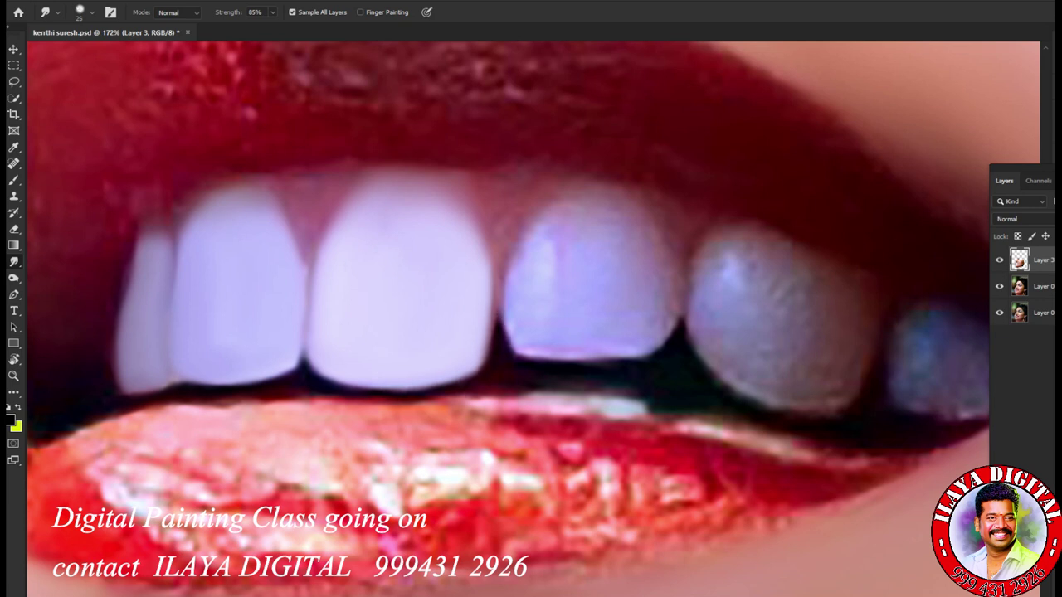
Step: Smudge the lower edge, highlight and upper part of the next tooth towards the near mouth corner, enlarging the brush to 60 px
{"action": "left_click_drag", "start_coordinate": [523, 359], "coordinate": [637, 361]}
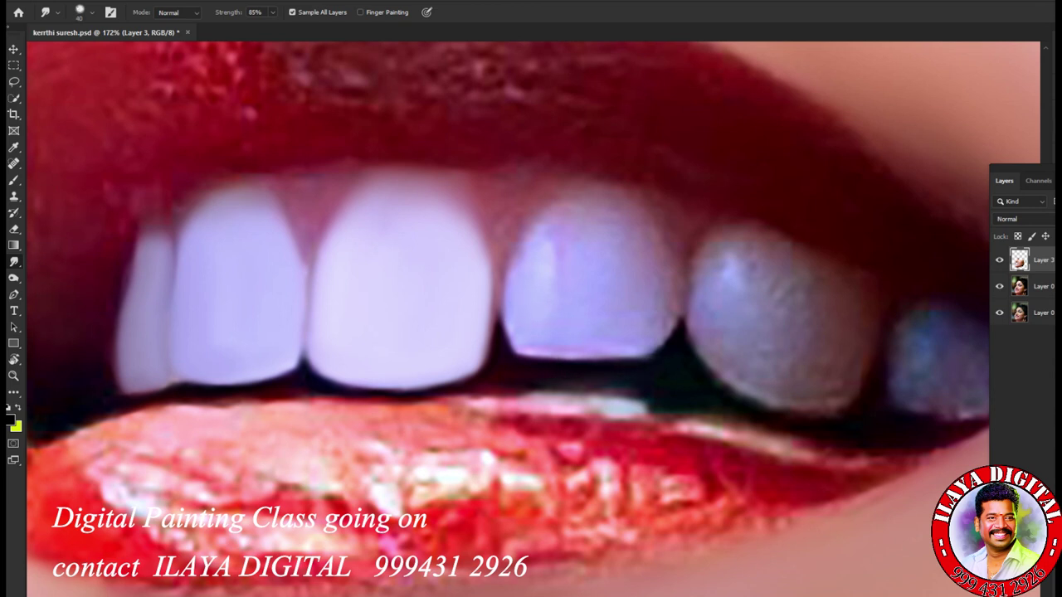
{"action": "left_click_drag", "start_coordinate": [542, 247], "coordinate": [539, 233]}
{"action": "mouse_move", "coordinate": [512, 325]}
{"action": "left_mouse_down"}
{"action": "mouse_move", "coordinate": [508, 341]}
{"action": "mouse_move", "coordinate": [543, 343]}
{"action": "left_mouse_up"}
{"action": "key", "text": "]"}
{"action": "left_click_drag", "start_coordinate": [548, 251], "coordinate": [573, 207]}
{"action": "left_click_drag", "start_coordinate": [623, 256], "coordinate": [636, 236]}
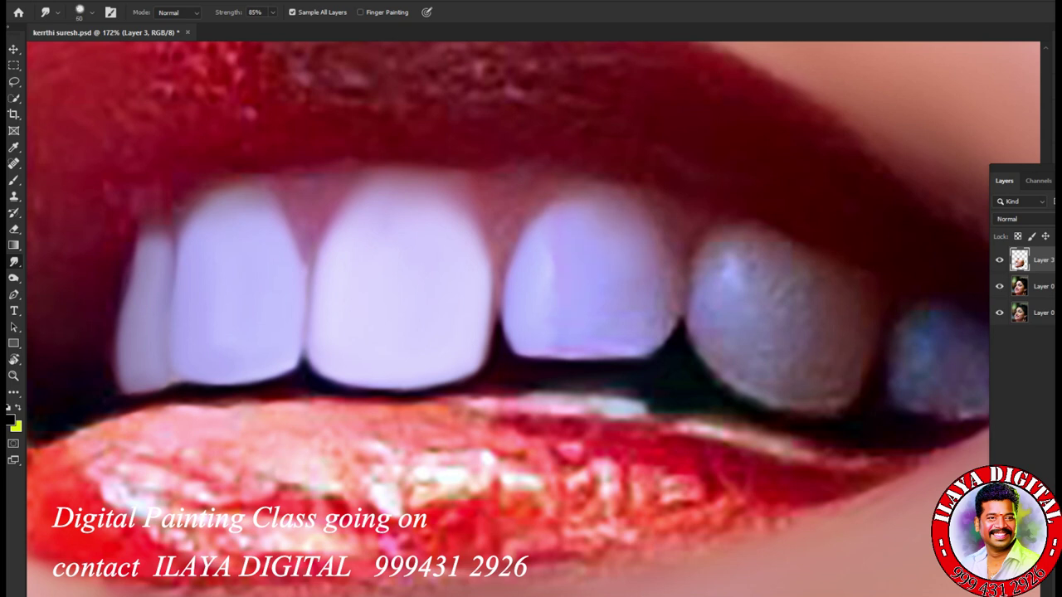
Step: Blend that tooth's near side, biting edge and centre into one even tone, using a 60 to 70 px brush
{"action": "mouse_move", "coordinate": [645, 309]}
{"action": "left_mouse_down"}
{"action": "mouse_move", "coordinate": [659, 319]}
{"action": "mouse_move", "coordinate": [662, 290]}
{"action": "left_mouse_up"}
{"action": "left_click_drag", "start_coordinate": [644, 274], "coordinate": [657, 257]}
{"action": "left_click_drag", "start_coordinate": [642, 223], "coordinate": [637, 241]}
{"action": "left_click_drag", "start_coordinate": [596, 286], "coordinate": [591, 307]}
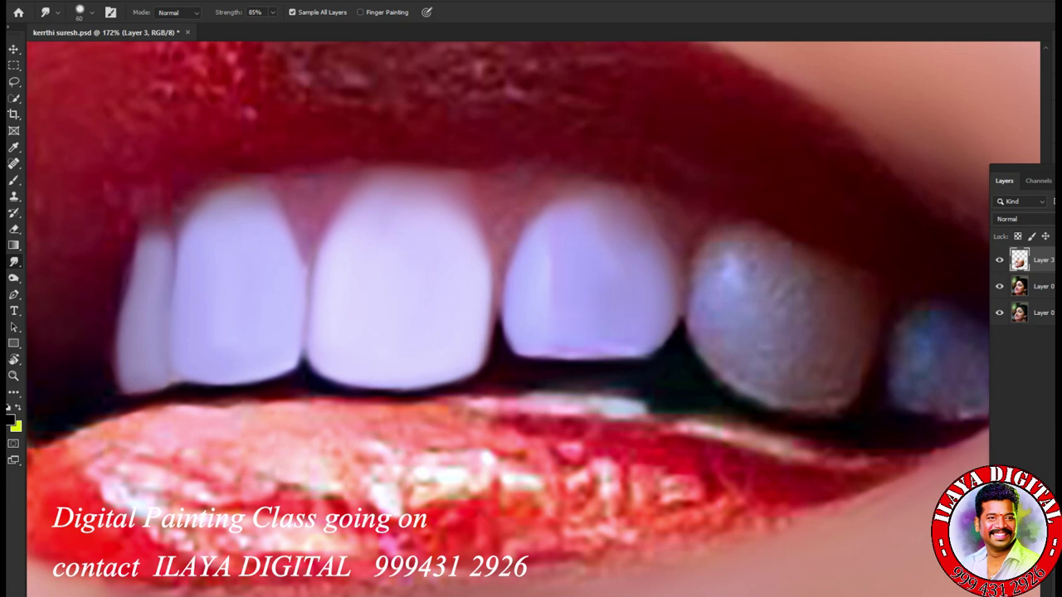
{"action": "left_click_drag", "start_coordinate": [643, 345], "coordinate": [629, 353]}
{"action": "mouse_move", "coordinate": [544, 345]}
{"action": "left_mouse_down"}
{"action": "mouse_move", "coordinate": [647, 347]}
{"action": "mouse_move", "coordinate": [666, 331]}
{"action": "mouse_move", "coordinate": [667, 278]}
{"action": "left_mouse_up"}
{"action": "key", "text": "bracketright"}
{"action": "left_click_drag", "start_coordinate": [582, 323], "coordinate": [635, 243]}
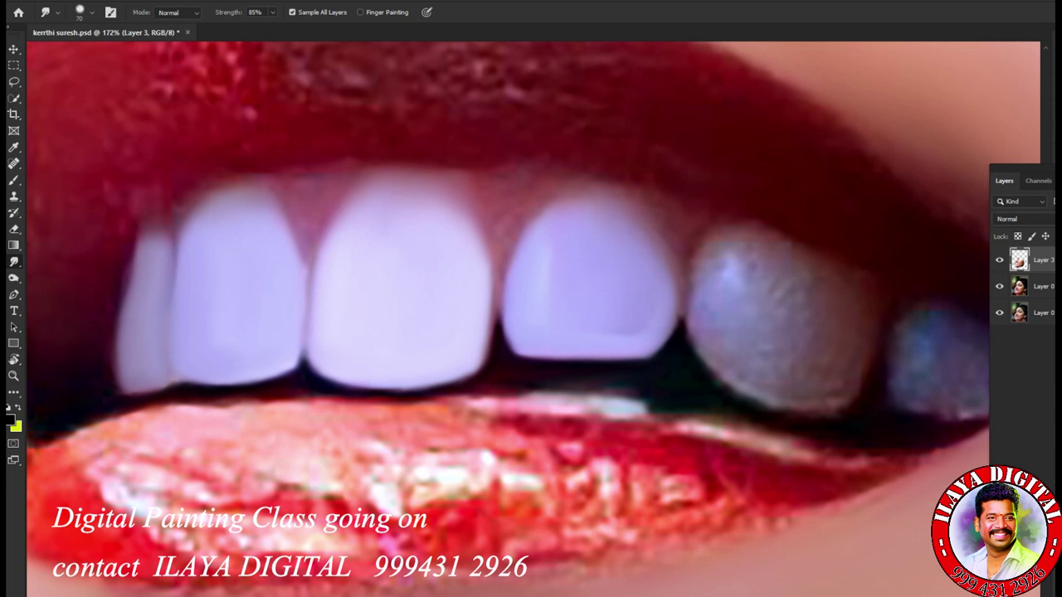
{"action": "left_click_drag", "start_coordinate": [617, 334], "coordinate": [629, 327]}
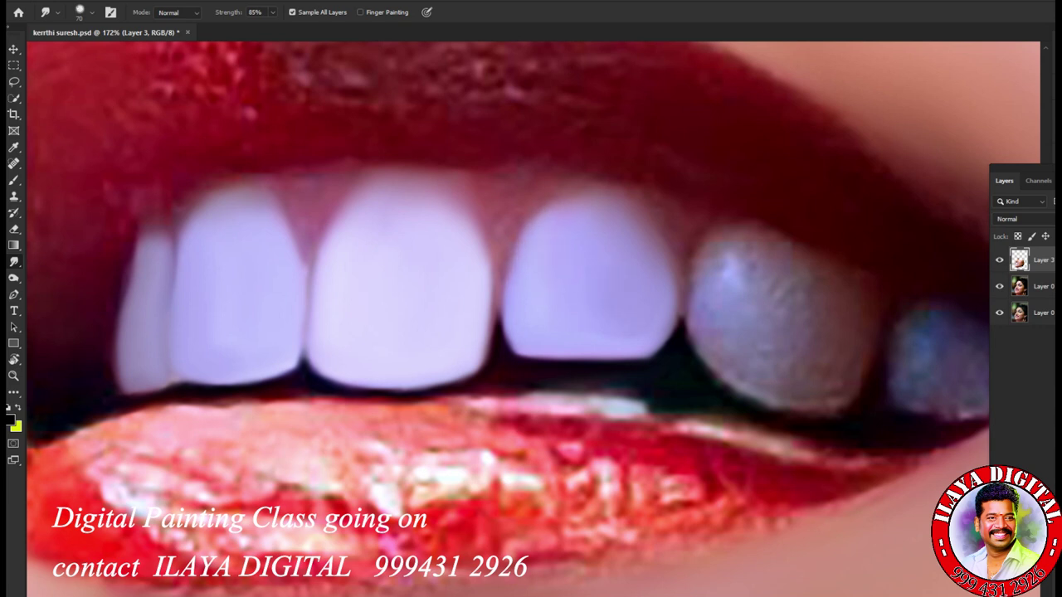
{"action": "left_click_drag", "start_coordinate": [557, 215], "coordinate": [578, 203]}
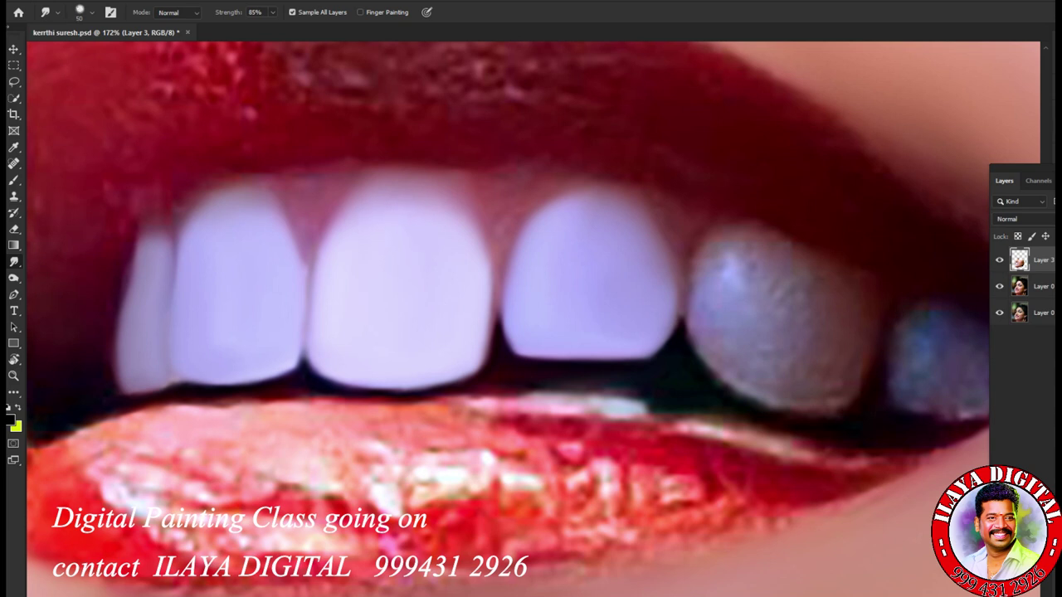
Step: Refine the edge between the large front tooth and its far neighbour with a 25 px brush
{"action": "key", "text": "bracketleft"}
{"action": "left_click_drag", "start_coordinate": [302, 255], "coordinate": [306, 279]}
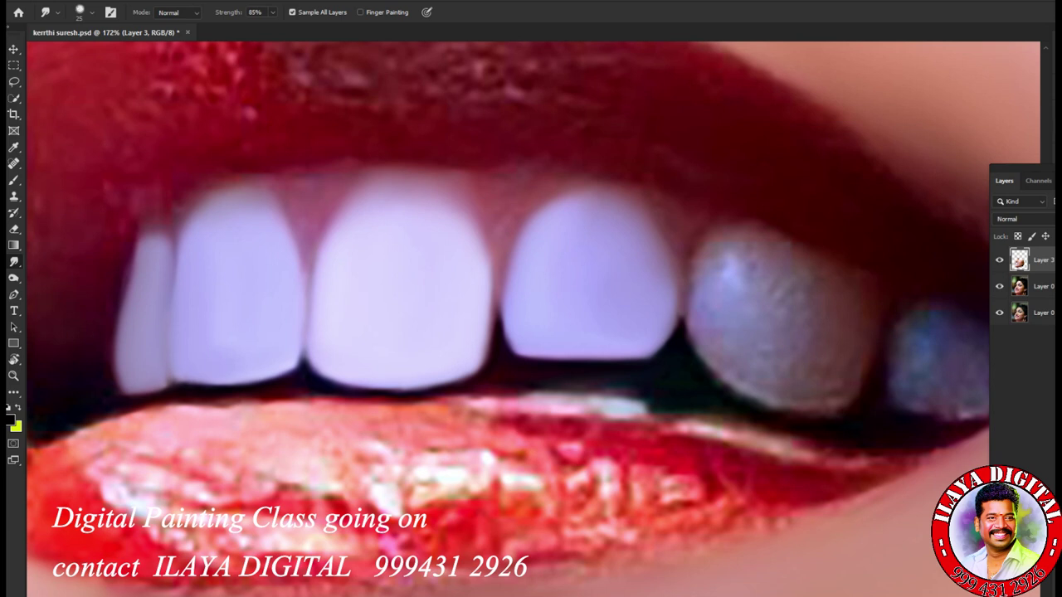
Step: Clean up the lower gap beside the large front tooth and smudge the two rough teeth towards the far mouth corner
{"action": "key", "text": "bracketleft"}
{"action": "left_click_drag", "start_coordinate": [299, 362], "coordinate": [294, 368]}
{"action": "left_click_drag", "start_coordinate": [697, 319], "coordinate": [310, 350]}
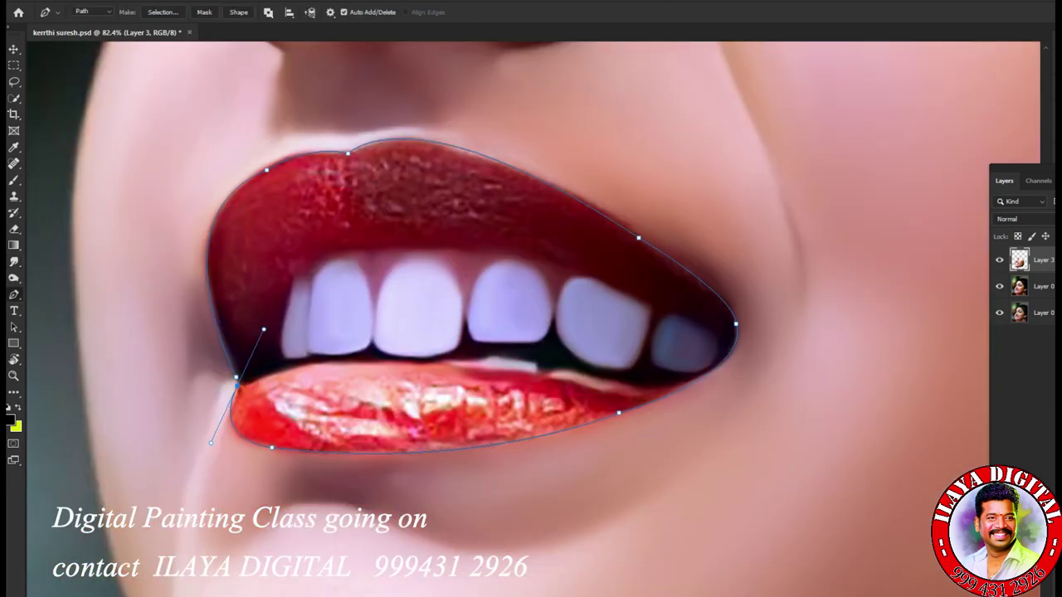
Step: Outline both lips with a pen path and turn it into a selection with a 1-pixel feather
{"action": "key", "text": "ctrl+BackSpace"}
{"action": "key", "text": "ctrl+z"}
{"action": "key", "text": "ctrl+Return"}
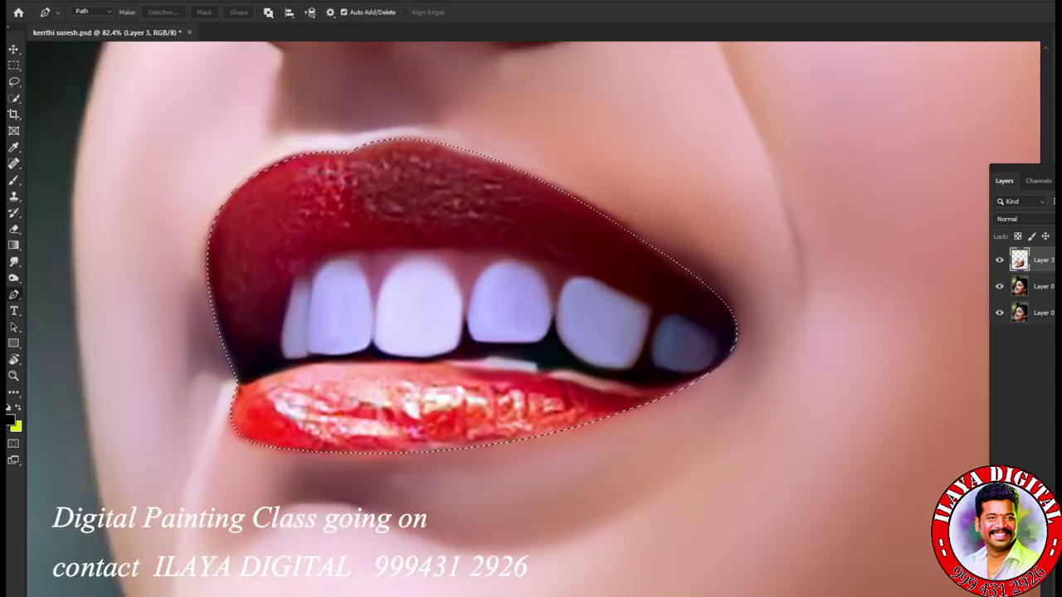
{"action": "key", "text": "shift+F6"}
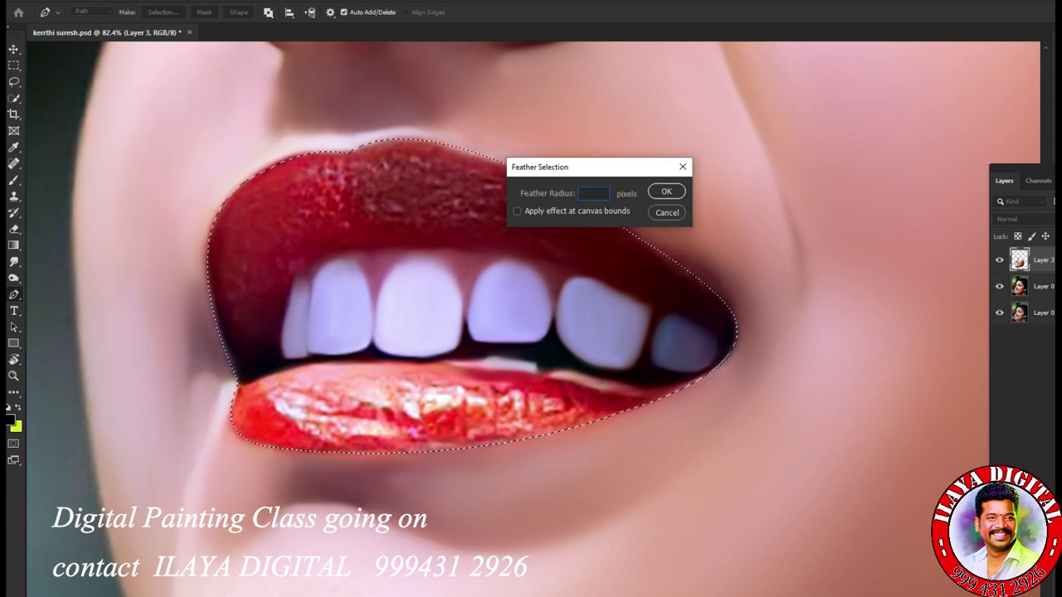
{"action": "type", "text": "1"}
{"action": "key", "text": "Return"}
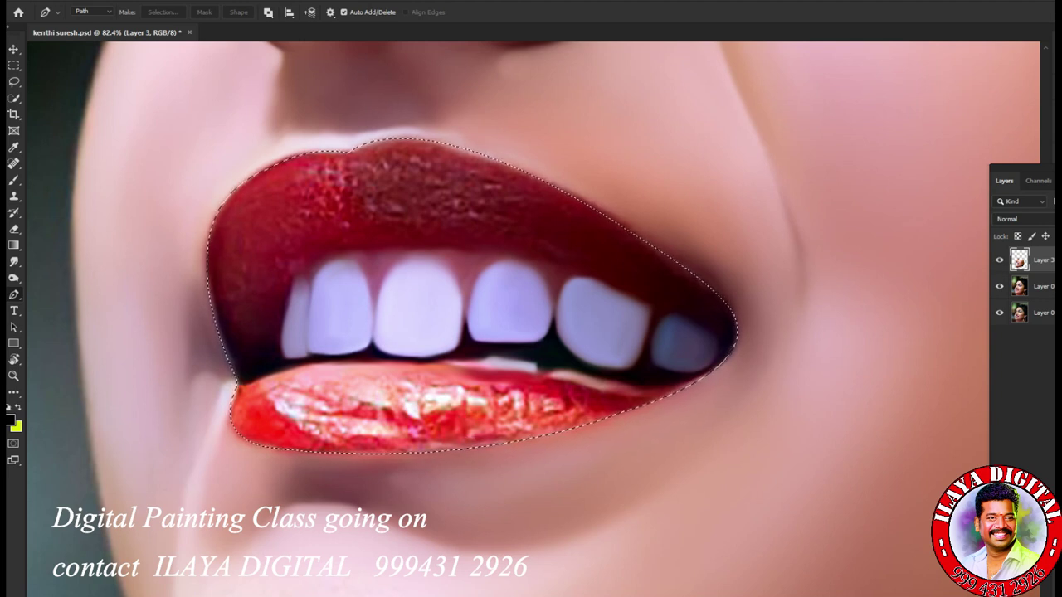
Step: Smudge the skin along the upper edge of the upper lip with a 50 to 60 px brush
{"action": "left_click_drag", "start_coordinate": [473, 329], "coordinate": [503, 335]}
{"action": "left_click_drag", "start_coordinate": [498, 334], "coordinate": [647, 489]}
{"action": "key", "text": "r"}
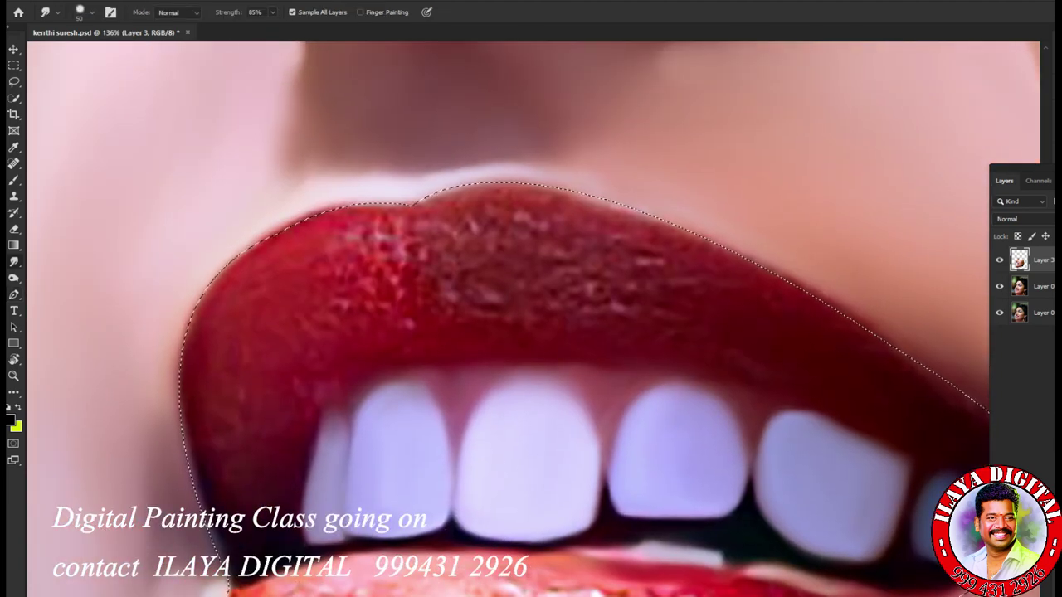
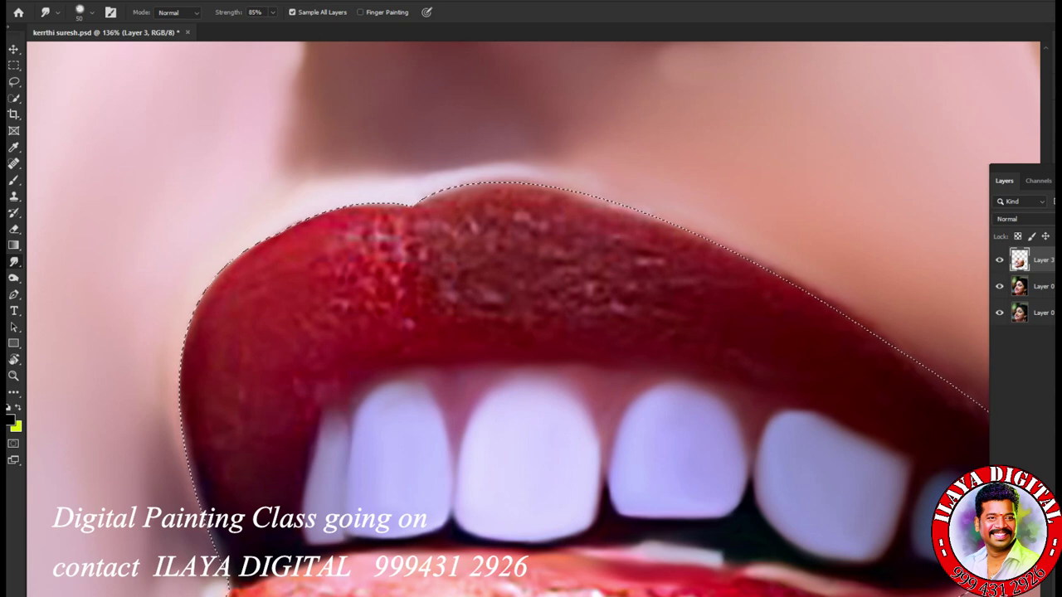
{"action": "left_click_drag", "start_coordinate": [581, 249], "coordinate": [474, 406]}
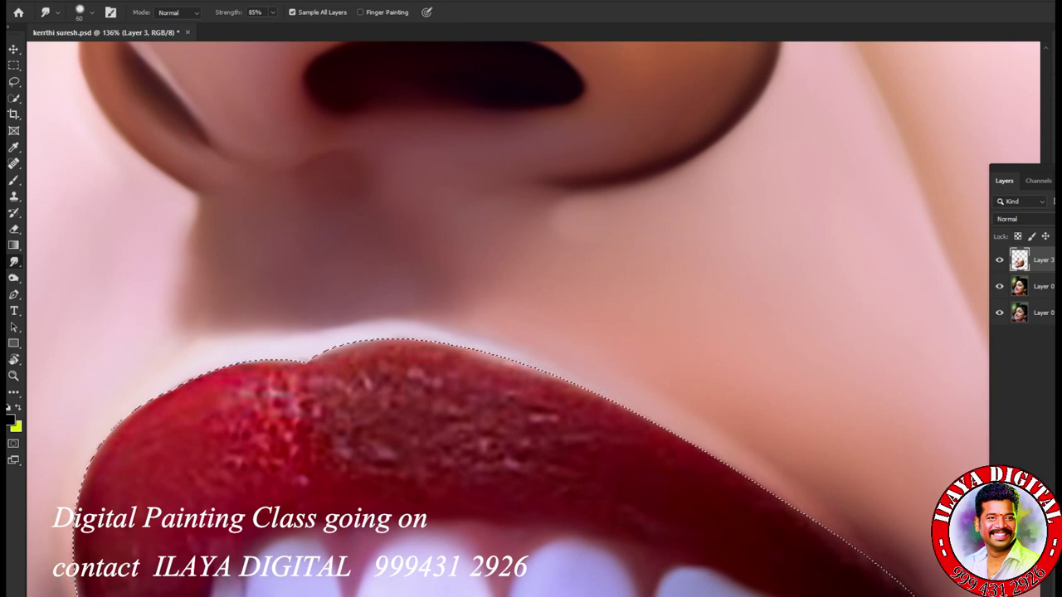
Step: Blend the skin along the upper lip's far slope and around the far mouth corner, enlarging the brush to 125 to 150 px
{"action": "left_click_drag", "start_coordinate": [580, 382], "coordinate": [276, 166]}
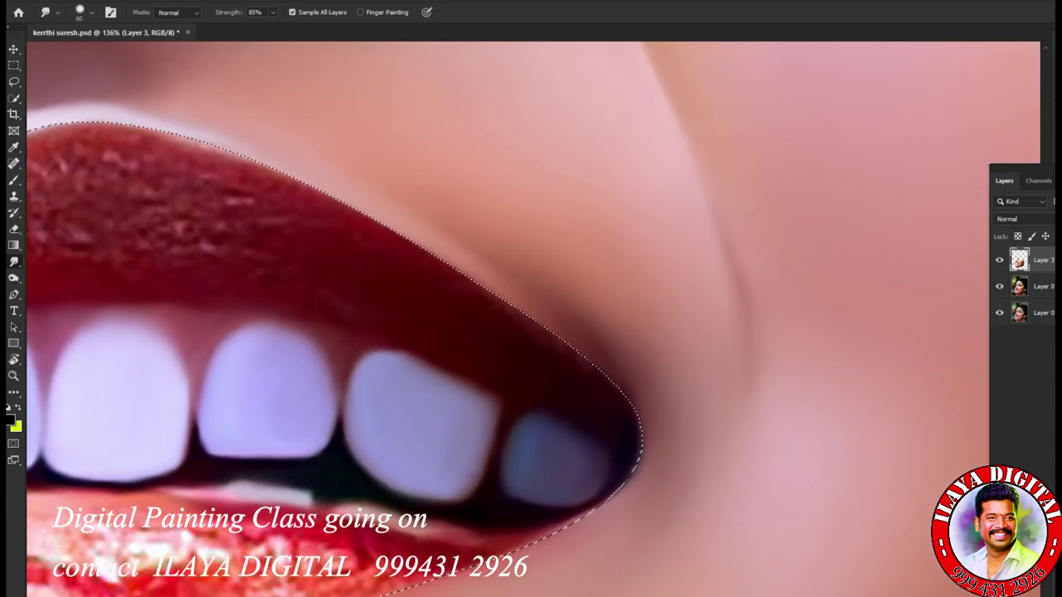
{"action": "key", "text": "bracketright"}
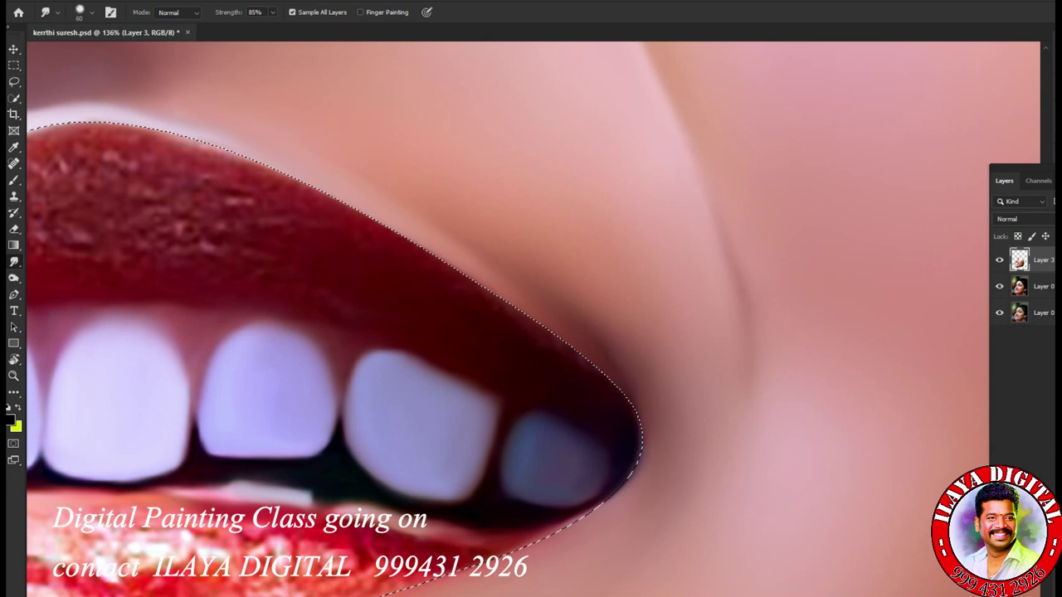
{"action": "key", "text": "bracketright"}
{"action": "key", "text": "bracketright"}
{"action": "key", "text": "bracketright"}
{"action": "key", "text": "bracketright"}
{"action": "key", "text": "bracketright"}
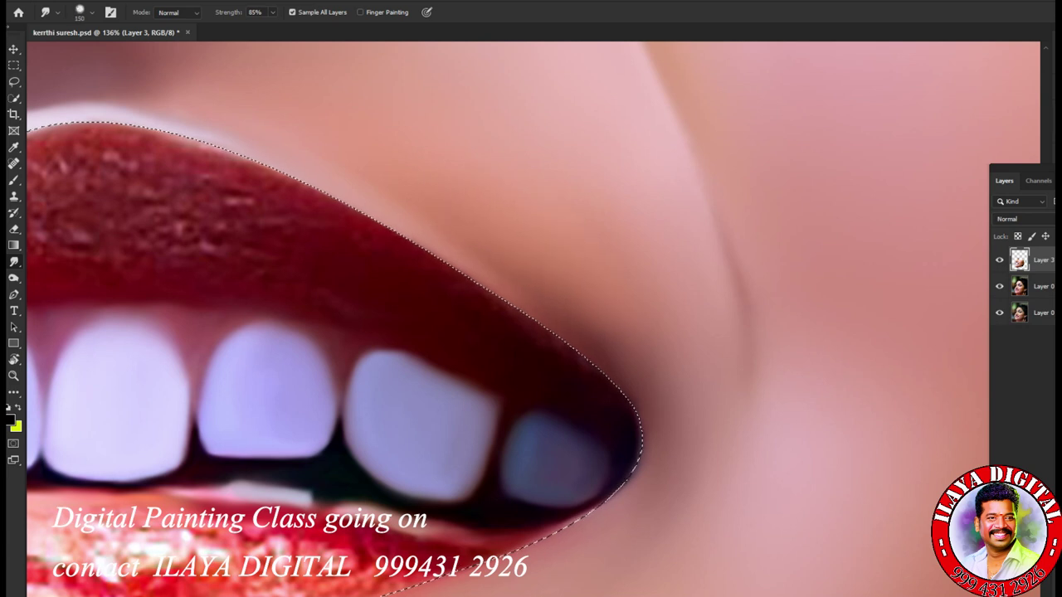
{"action": "key", "text": "bracketleft"}
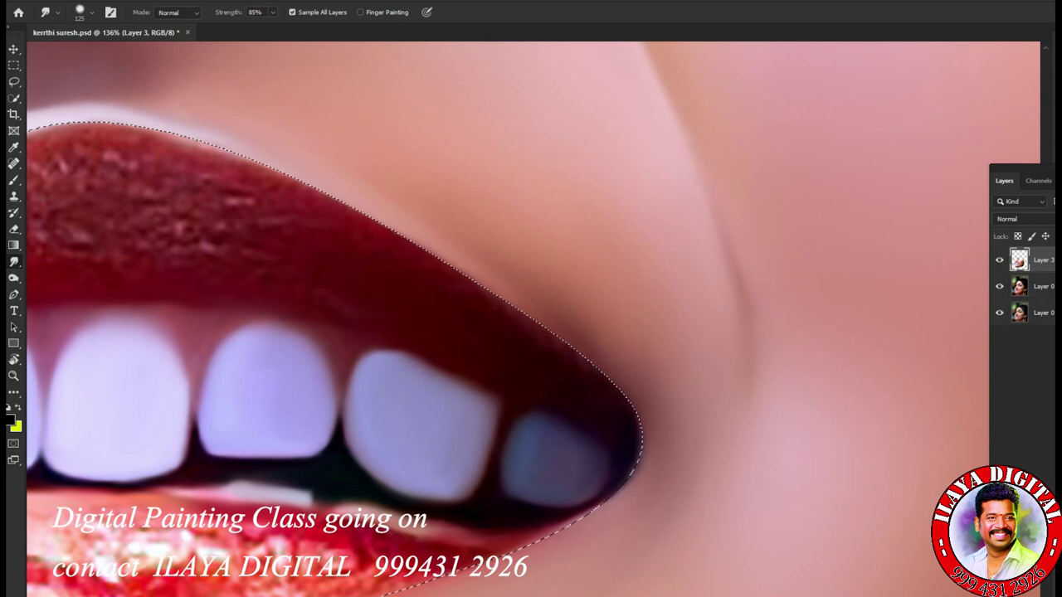
Step: Smudge the skin beneath the lower lip's edge from the far side towards the near mouth corner with a 45 to 60 px brush
{"action": "left_click_drag", "start_coordinate": [431, 448], "coordinate": [648, 208]}
{"action": "key", "text": "bracketleft"}
{"action": "key", "text": "bracketleft"}
{"action": "key", "text": "bracketleft"}
{"action": "key", "text": "bracketleft"}
{"action": "key", "text": "bracketleft"}
{"action": "key", "text": "bracketleft"}
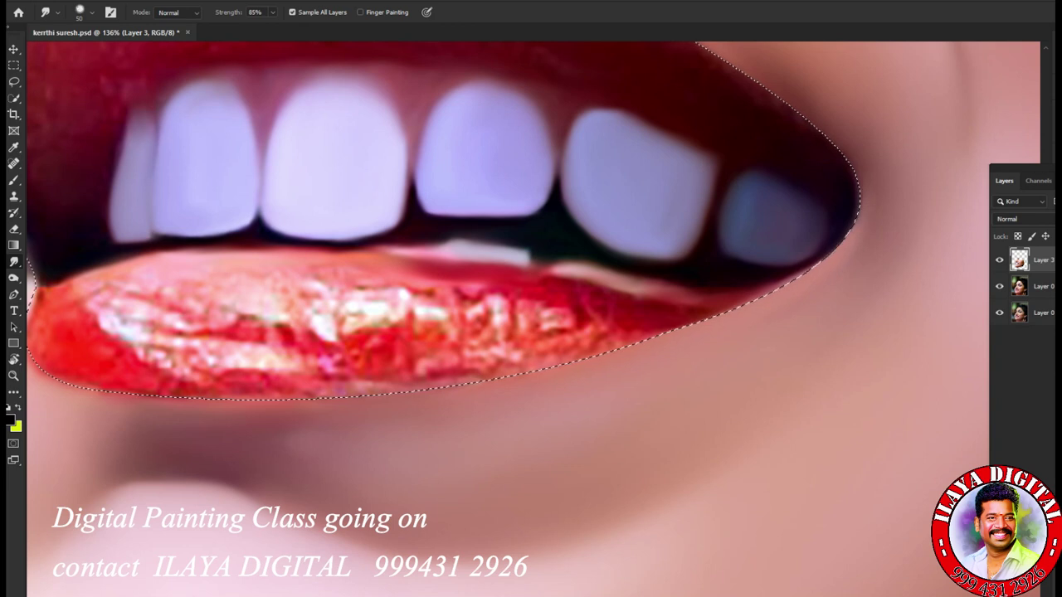
{"action": "key", "text": "bracketright"}
{"action": "mouse_move", "coordinate": [334, 413]}
{"action": "left_mouse_down"}
{"action": "mouse_move", "coordinate": [254, 413]}
{"action": "mouse_move", "coordinate": [330, 407]}
{"action": "mouse_move", "coordinate": [556, 432]}
{"action": "left_mouse_up"}
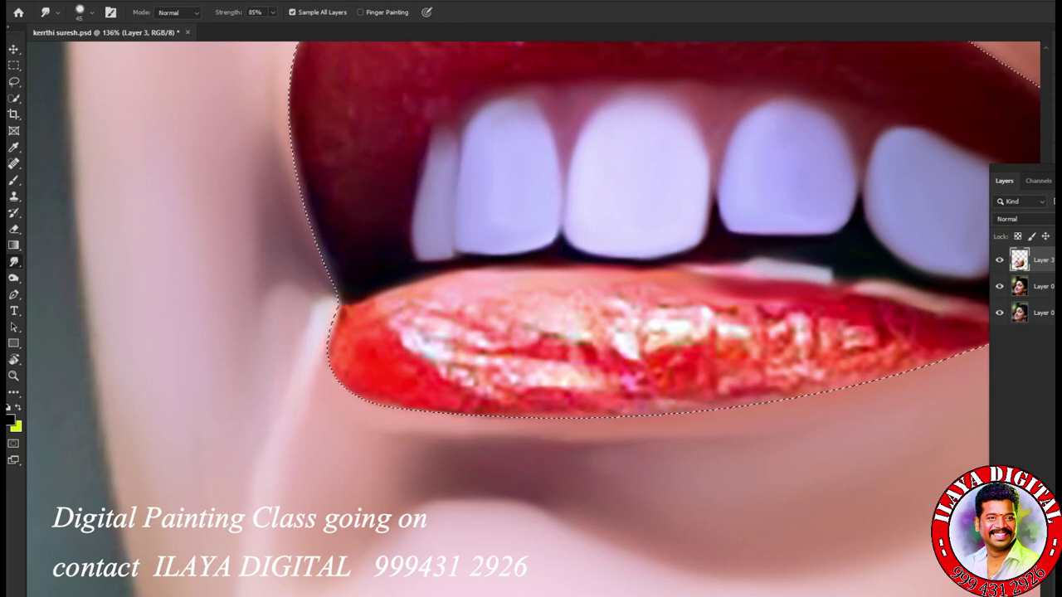
Step: Blend the skin around the mouth and the shadow below the lower lip with an 80 to 90 px brush
{"action": "left_click_drag", "start_coordinate": [792, 496], "coordinate": [555, 453]}
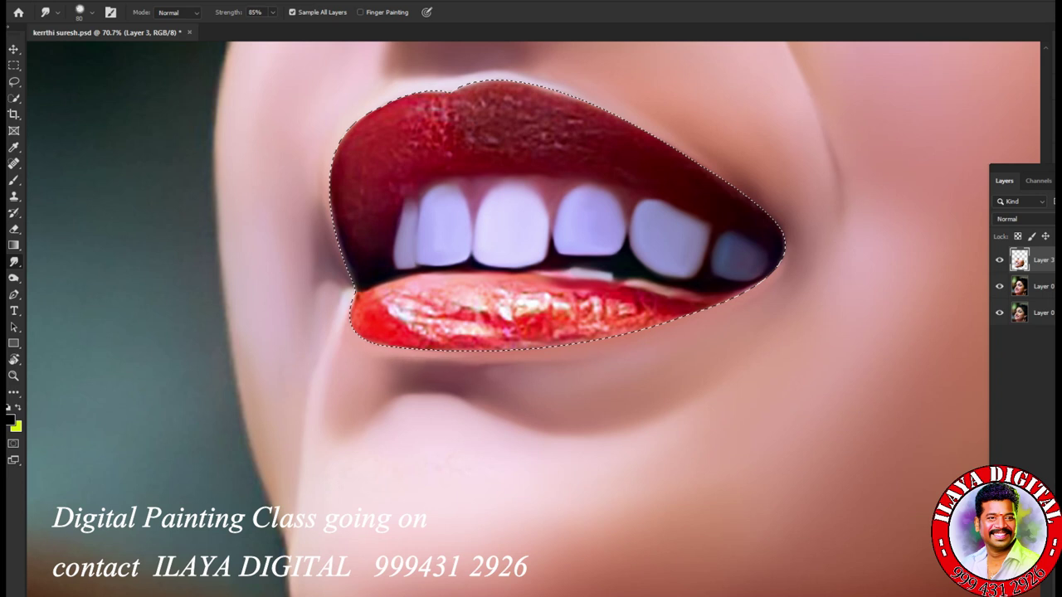
{"action": "key", "text": "bracketright"}
{"action": "key", "text": "bracketright"}
{"action": "key", "text": "bracketleft"}
{"action": "key", "text": "bracketleft"}
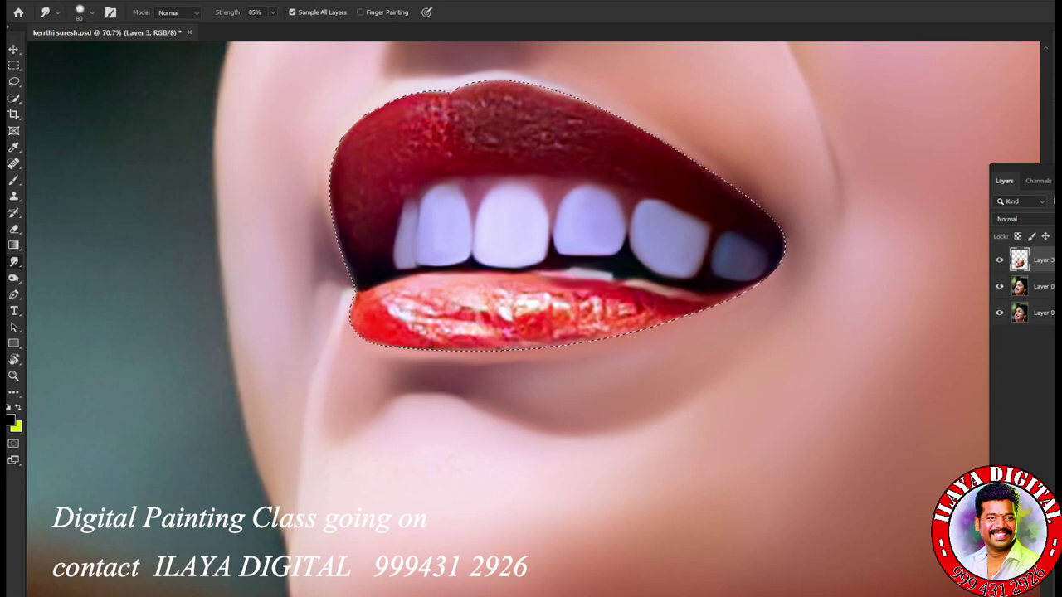
{"action": "key", "text": "bracketright"}
{"action": "key", "text": "bracketright"}
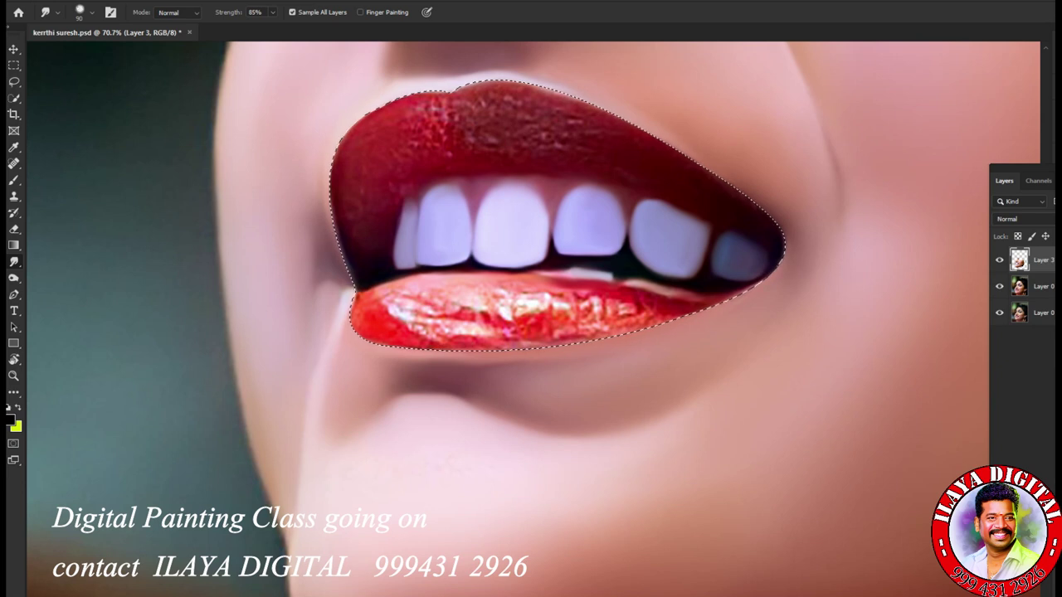
Step: Smudge the near outer edge and the lower central band of the upper lip with a 45 to 70 px brush
{"action": "key", "text": "ctrl"}
{"action": "left_click_drag", "start_coordinate": [538, 358], "coordinate": [582, 370]}
{"action": "mouse_move", "coordinate": [547, 199]}
{"action": "left_mouse_down"}
{"action": "mouse_move", "coordinate": [550, 554]}
{"action": "mouse_move", "coordinate": [560, 507]}
{"action": "left_mouse_up"}
{"action": "key", "text": "bracketleft"}
{"action": "key", "text": "bracketleft"}
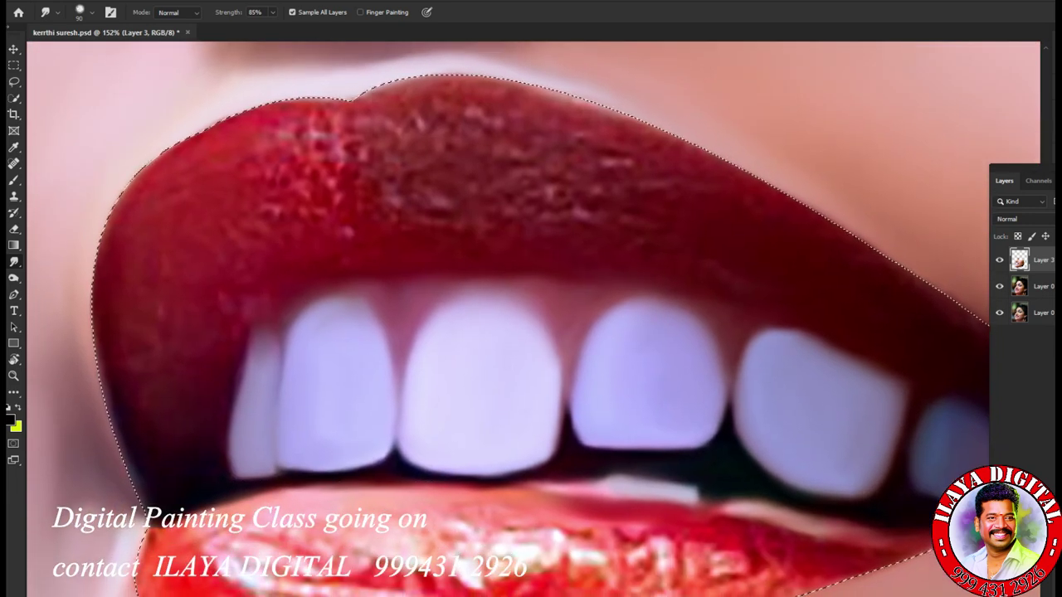
{"action": "key", "text": "bracketleft"}
{"action": "key", "text": "bracketleft"}
{"action": "key", "text": "bracketleft"}
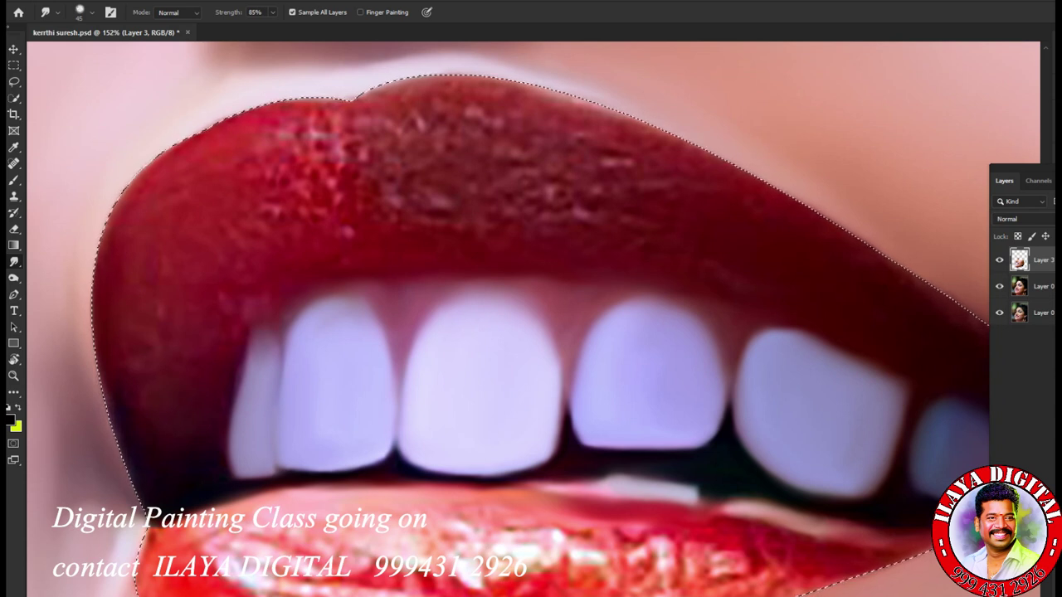
{"action": "left_click_drag", "start_coordinate": [130, 186], "coordinate": [173, 148]}
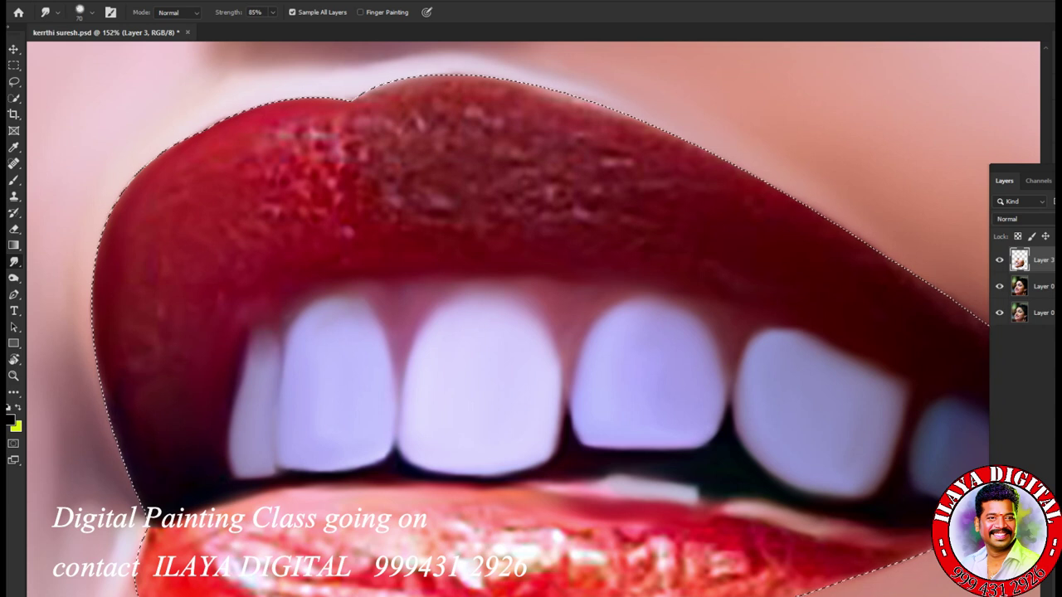
{"action": "mouse_move", "coordinate": [278, 215]}
{"action": "left_mouse_down"}
{"action": "mouse_move", "coordinate": [320, 211]}
{"action": "mouse_move", "coordinate": [350, 227]}
{"action": "mouse_move", "coordinate": [394, 203]}
{"action": "mouse_move", "coordinate": [629, 219]}
{"action": "left_mouse_up"}
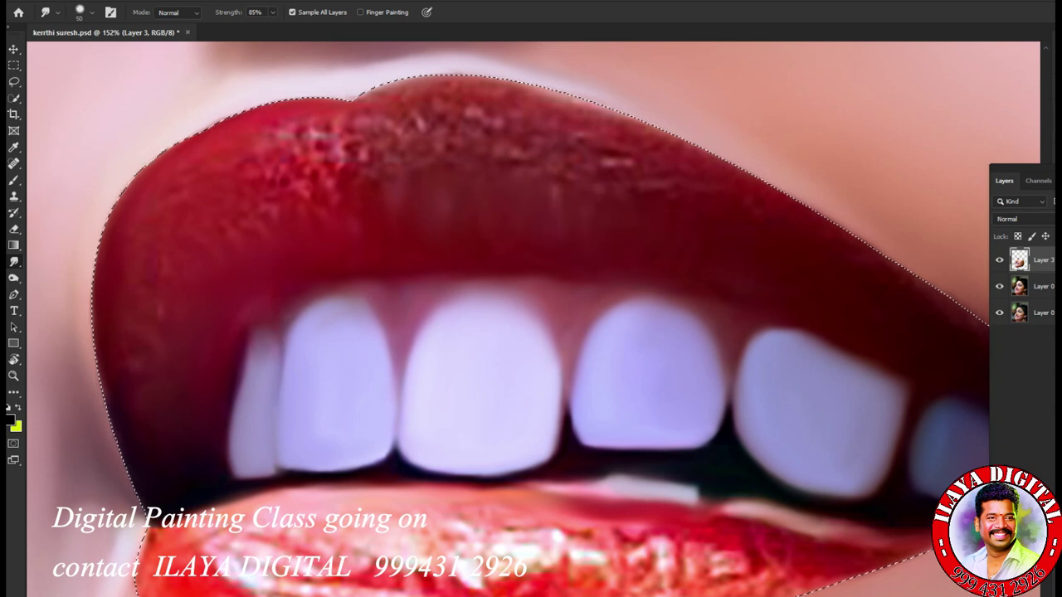
Step: Smooth the textured near half of the upper lip into an even red with a 50 to 70 px smudge brush
{"action": "mouse_move", "coordinate": [322, 196]}
{"action": "left_mouse_down"}
{"action": "mouse_move", "coordinate": [338, 136]}
{"action": "mouse_move", "coordinate": [322, 140]}
{"action": "mouse_move", "coordinate": [348, 168]}
{"action": "mouse_move", "coordinate": [307, 128]}
{"action": "mouse_move", "coordinate": [272, 164]}
{"action": "mouse_move", "coordinate": [217, 175]}
{"action": "mouse_move", "coordinate": [182, 206]}
{"action": "left_mouse_up"}
{"action": "key", "text": "bracketright"}
{"action": "key", "text": "bracketright"}
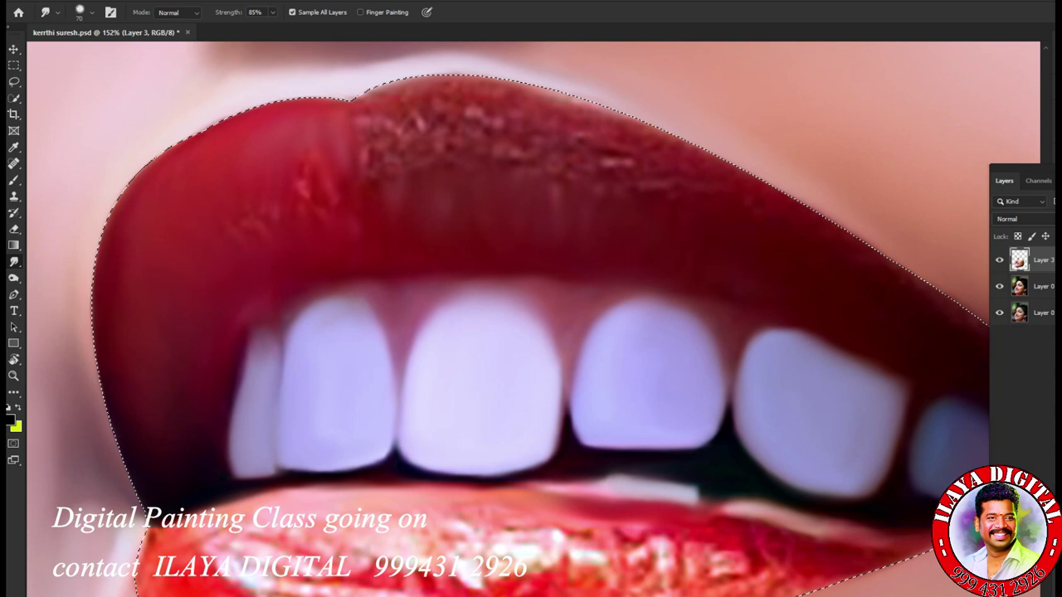
{"action": "mouse_move", "coordinate": [300, 187]}
{"action": "left_mouse_down"}
{"action": "mouse_move", "coordinate": [330, 190]}
{"action": "mouse_move", "coordinate": [336, 156]}
{"action": "mouse_move", "coordinate": [343, 193]}
{"action": "left_mouse_up"}
{"action": "key", "text": "bracketleft"}
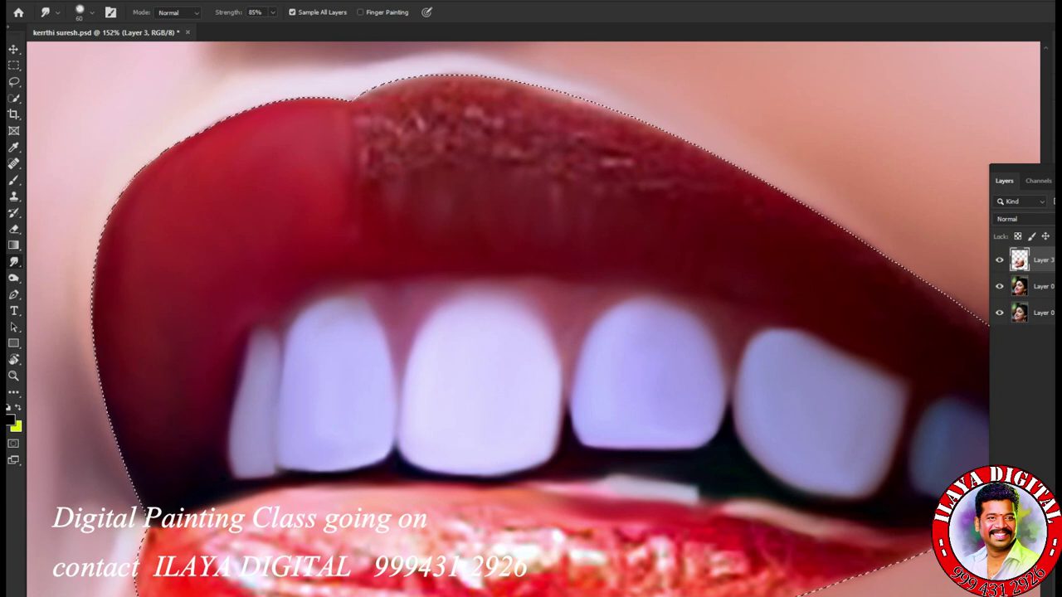
{"action": "key", "text": "bracketright"}
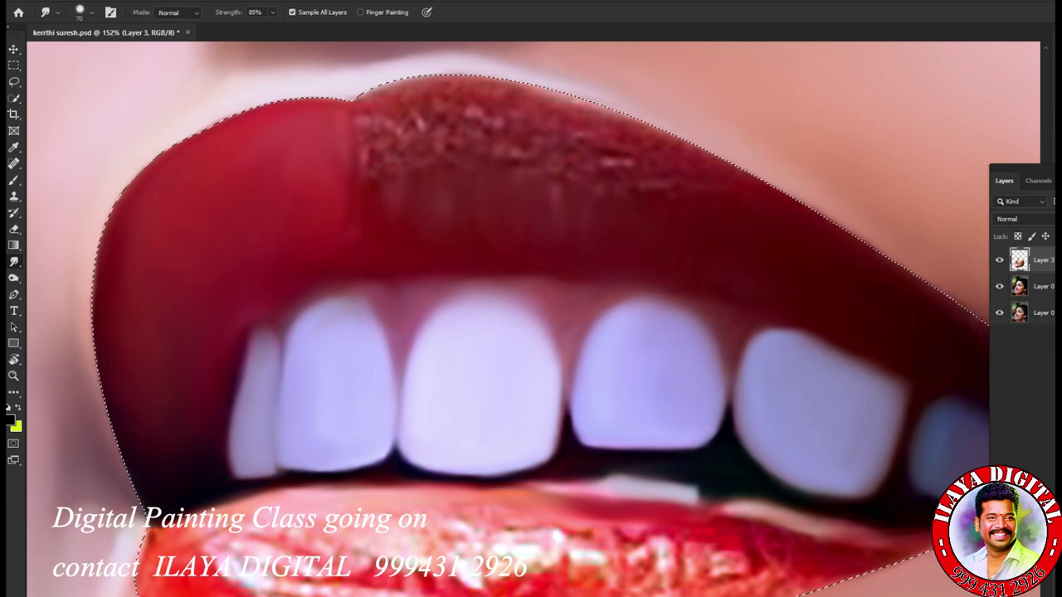
Step: Smudge the upper edge and rough centre of the upper lip's far half with a 70 px brush
{"action": "left_click_drag", "start_coordinate": [713, 159], "coordinate": [594, 111]}
{"action": "mouse_move", "coordinate": [662, 132]}
{"action": "left_mouse_down"}
{"action": "mouse_move", "coordinate": [537, 92]}
{"action": "mouse_move", "coordinate": [499, 91]}
{"action": "mouse_move", "coordinate": [465, 110]}
{"action": "mouse_move", "coordinate": [369, 99]}
{"action": "mouse_move", "coordinate": [440, 84]}
{"action": "left_mouse_up"}
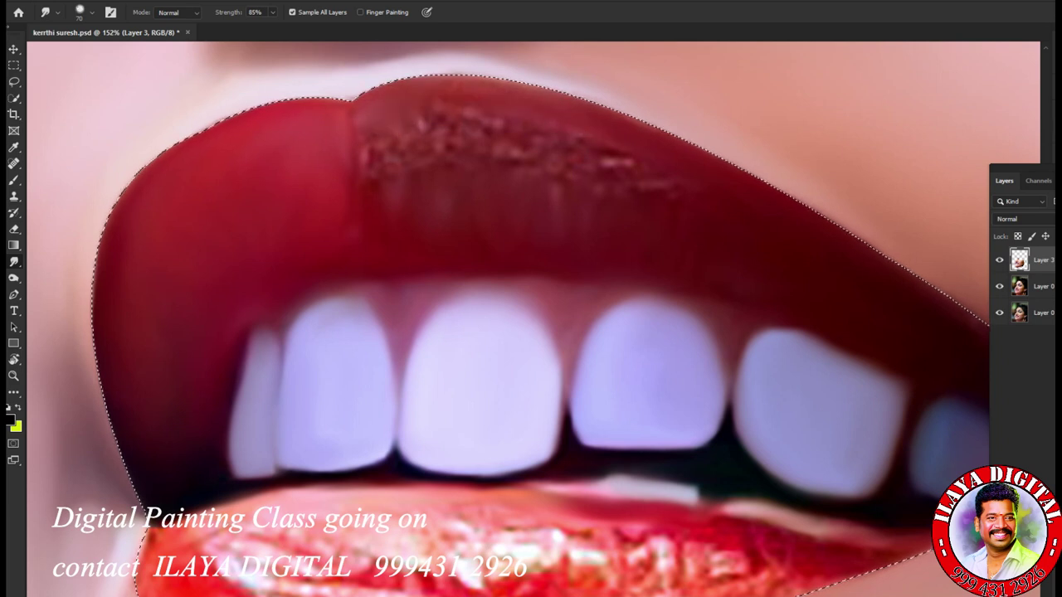
{"action": "left_click_drag", "start_coordinate": [604, 166], "coordinate": [670, 192]}
{"action": "mouse_move", "coordinate": [576, 134]}
{"action": "left_mouse_down"}
{"action": "mouse_move", "coordinate": [522, 156]}
{"action": "mouse_move", "coordinate": [403, 137]}
{"action": "mouse_move", "coordinate": [398, 178]}
{"action": "left_mouse_up"}
{"action": "mouse_move", "coordinate": [391, 128]}
{"action": "left_mouse_down"}
{"action": "mouse_move", "coordinate": [365, 156]}
{"action": "mouse_move", "coordinate": [366, 124]}
{"action": "left_mouse_up"}
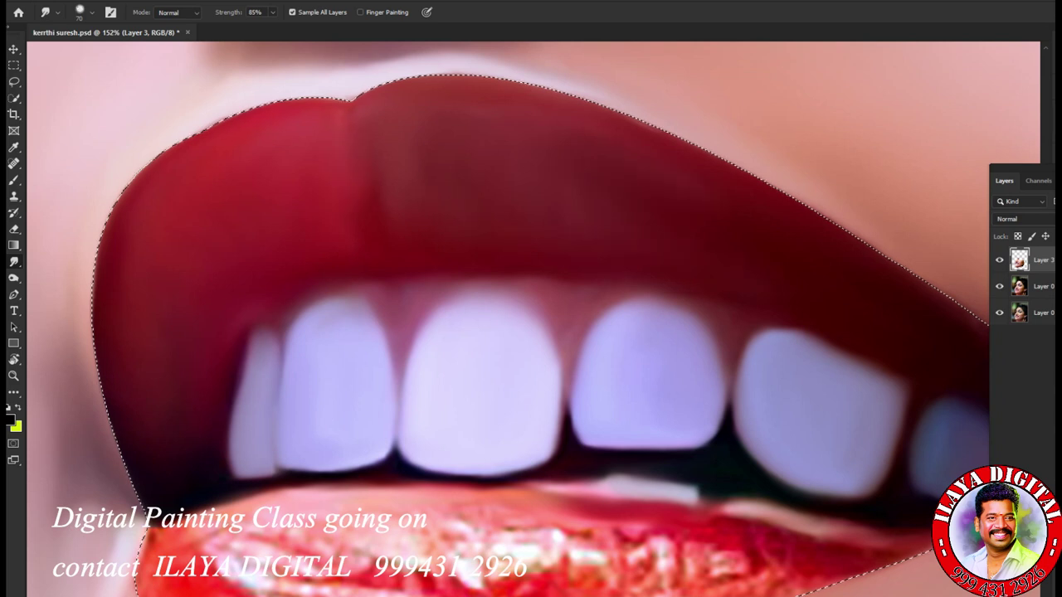
Step: Hide and reshow Layer 3 to compare the smudged face with the original photo
{"action": "left_click_drag", "start_coordinate": [659, 312], "coordinate": [544, 435]}
{"action": "left_click", "coordinate": [999, 260]}
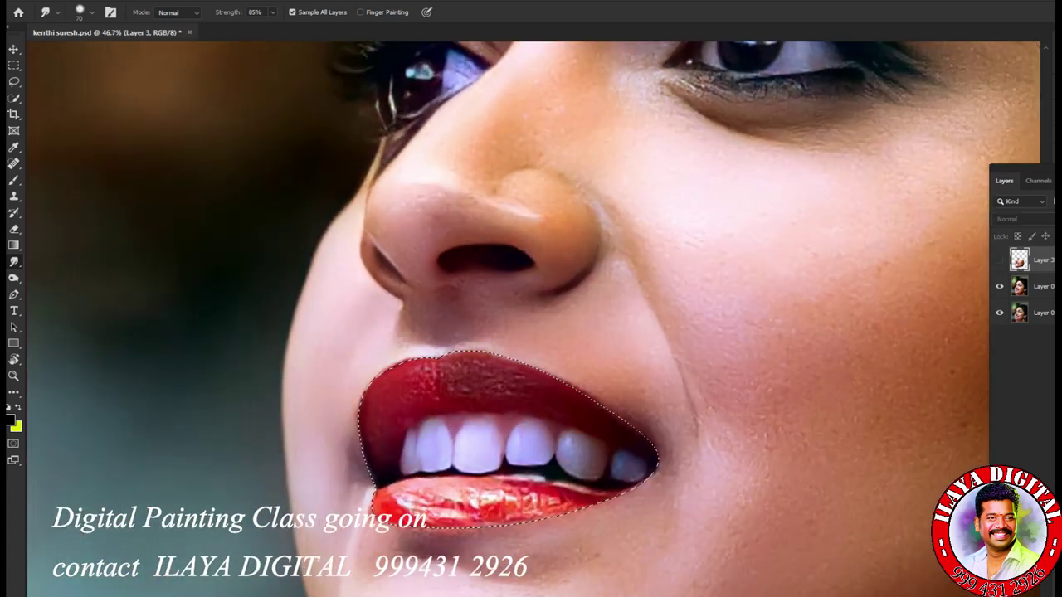
{"action": "left_click", "coordinate": [999, 260]}
Step: Erase a band across the middle of the upper lip and smudge its far half again with a 50 px brush
{"action": "left_click_drag", "start_coordinate": [456, 467], "coordinate": [511, 448]}
{"action": "mouse_move", "coordinate": [544, 370]}
{"action": "left_mouse_down"}
{"action": "mouse_move", "coordinate": [569, 370]}
{"action": "mouse_move", "coordinate": [549, 300]}
{"action": "mouse_move", "coordinate": [562, 254]}
{"action": "left_mouse_up"}
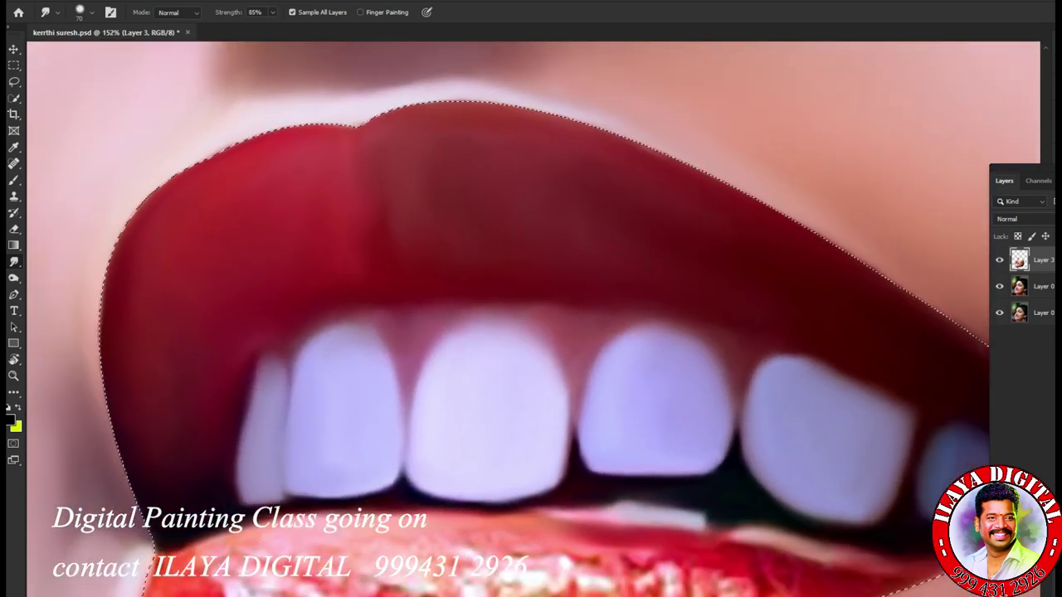
{"action": "key", "text": "e"}
{"action": "mouse_move", "coordinate": [238, 256]}
{"action": "left_mouse_down"}
{"action": "mouse_move", "coordinate": [496, 179]}
{"action": "mouse_move", "coordinate": [365, 225]}
{"action": "mouse_move", "coordinate": [448, 231]}
{"action": "left_mouse_up"}
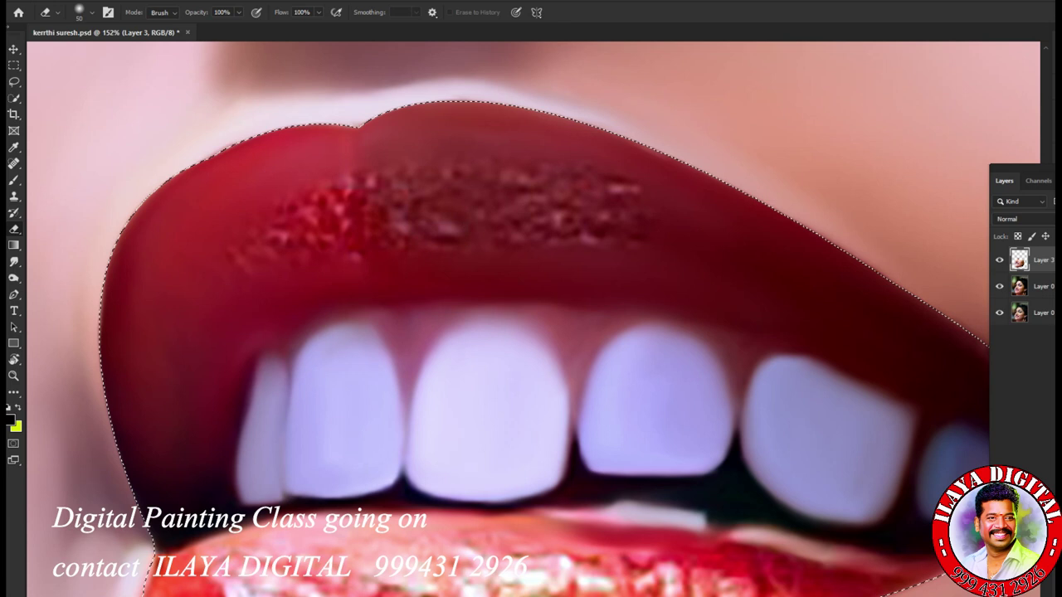
{"action": "key", "text": "r"}
{"action": "left_click_drag", "start_coordinate": [381, 162], "coordinate": [396, 204]}
{"action": "mouse_move", "coordinate": [503, 178]}
{"action": "left_mouse_down"}
{"action": "mouse_move", "coordinate": [541, 199]}
{"action": "mouse_move", "coordinate": [619, 201]}
{"action": "mouse_move", "coordinate": [550, 233]}
{"action": "left_mouse_up"}
{"action": "left_click_drag", "start_coordinate": [454, 224], "coordinate": [429, 239]}
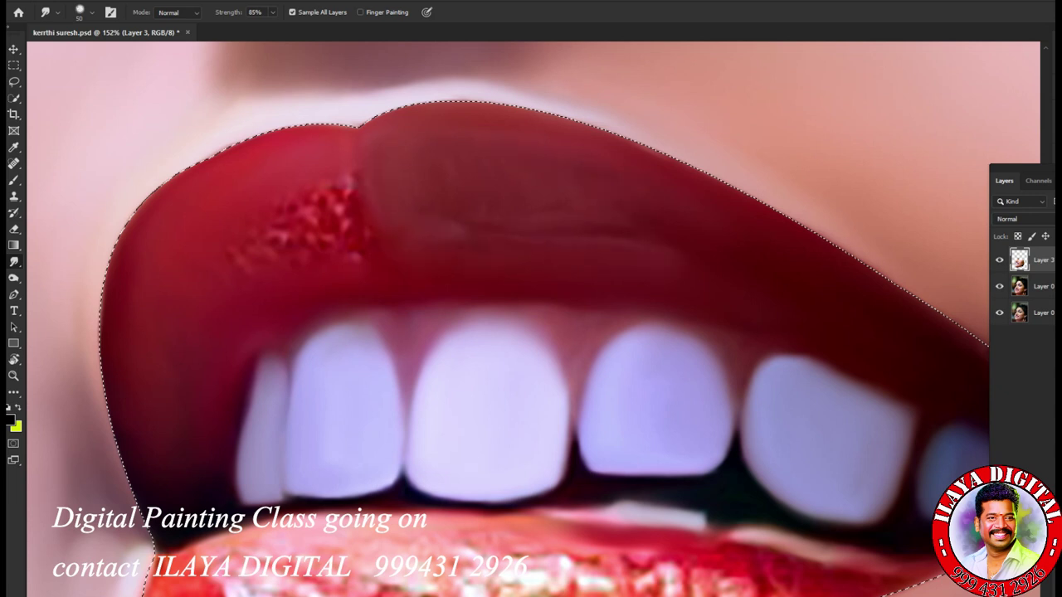
Step: Smudge the near half of the erased band and even out the upper lip's tones with a 60 to 80 px brush
{"action": "mouse_move", "coordinate": [339, 224]}
{"action": "left_mouse_down"}
{"action": "mouse_move", "coordinate": [345, 184]}
{"action": "mouse_move", "coordinate": [286, 209]}
{"action": "mouse_move", "coordinate": [263, 261]}
{"action": "left_mouse_up"}
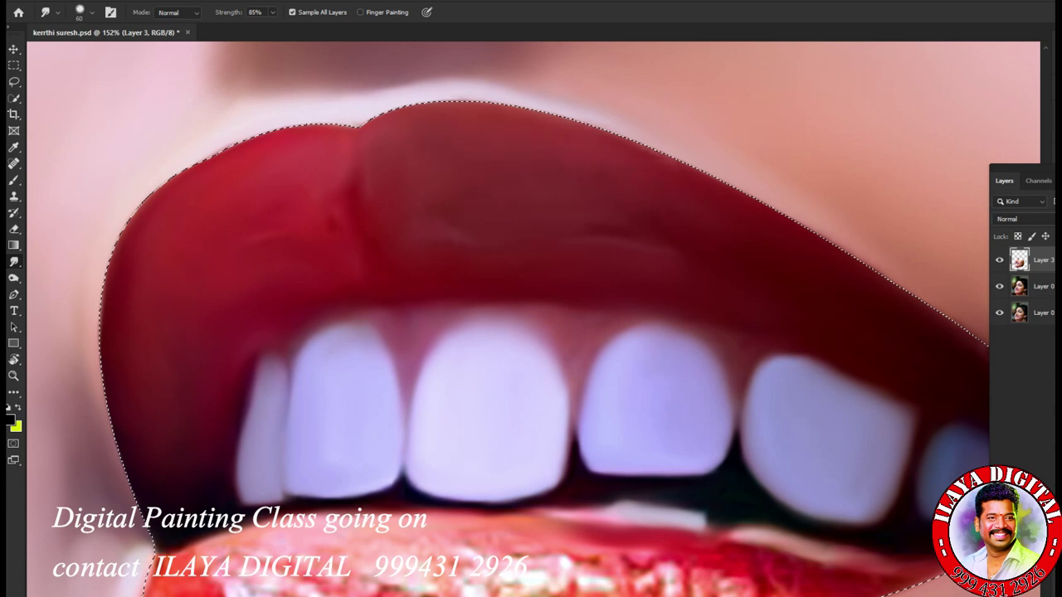
{"action": "left_click_drag", "start_coordinate": [604, 178], "coordinate": [846, 295]}
{"action": "left_click_drag", "start_coordinate": [592, 214], "coordinate": [610, 224]}
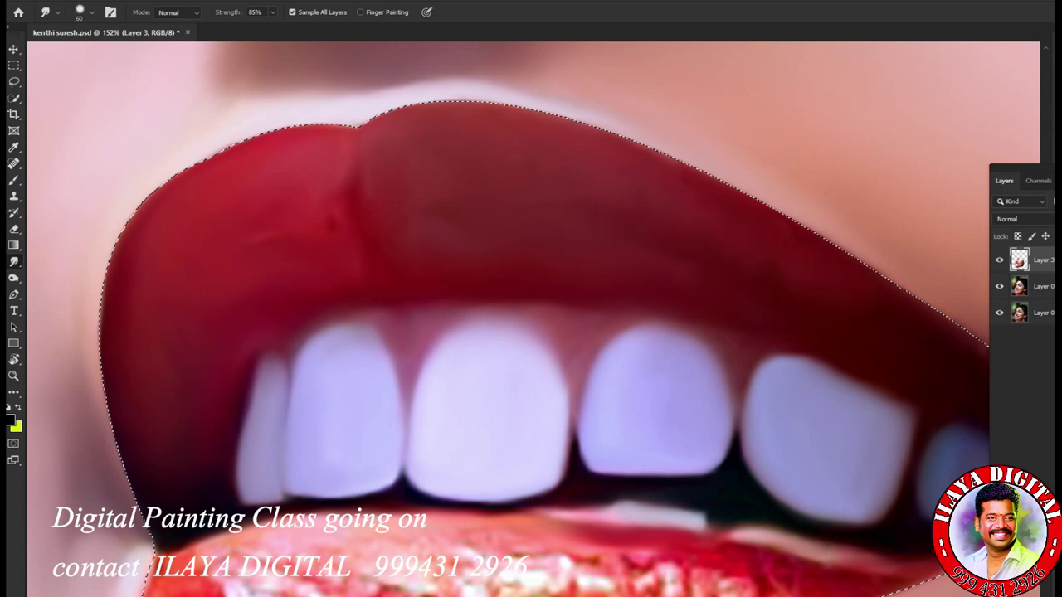
{"action": "left_click_drag", "start_coordinate": [594, 188], "coordinate": [631, 204]}
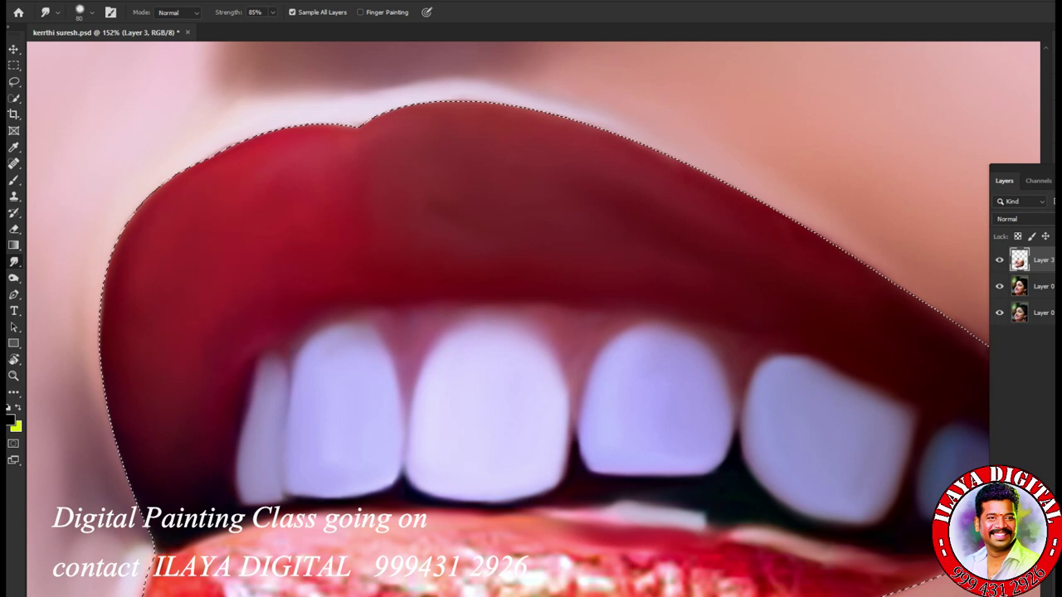
Step: Smudge the near end of the lower lip into smooth red with a small brush of about 25 px
{"action": "key", "text": "ctrl+d"}
{"action": "left_click_drag", "start_coordinate": [573, 431], "coordinate": [446, 141]}
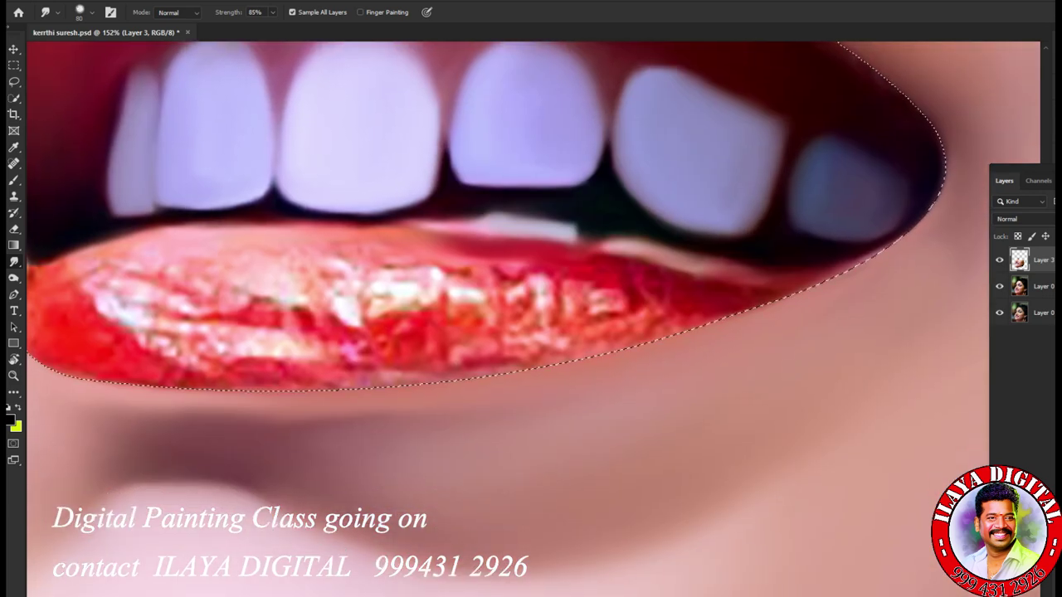
{"action": "left_click_drag", "start_coordinate": [667, 323], "coordinate": [636, 487]}
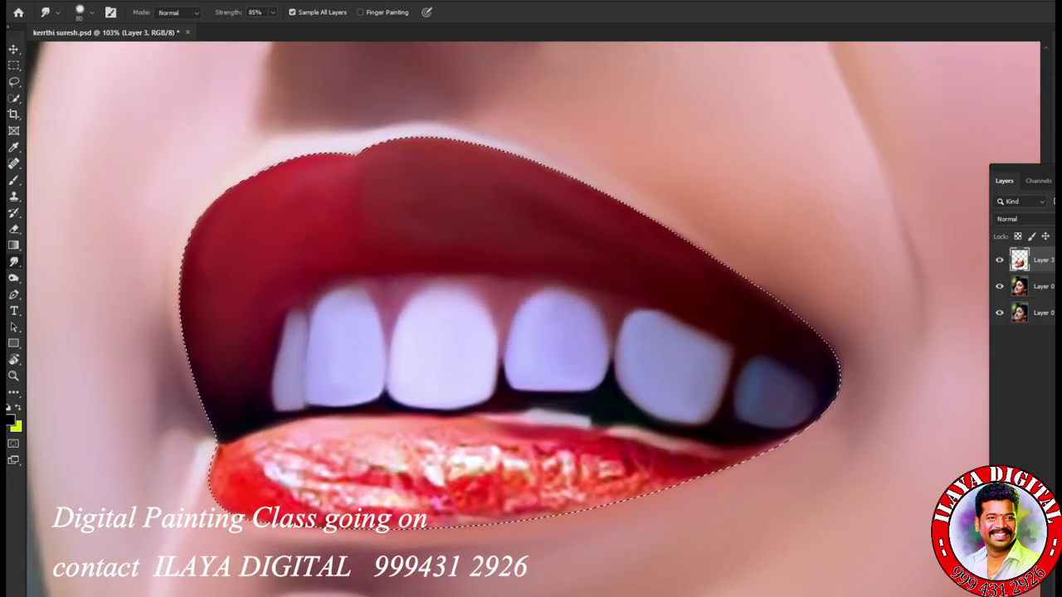
{"action": "key", "text": "ctrl+plus"}
{"action": "key", "text": "bracketleft"}
{"action": "key", "text": "bracketleft"}
{"action": "left_click_drag", "start_coordinate": [198, 331], "coordinate": [184, 351]}
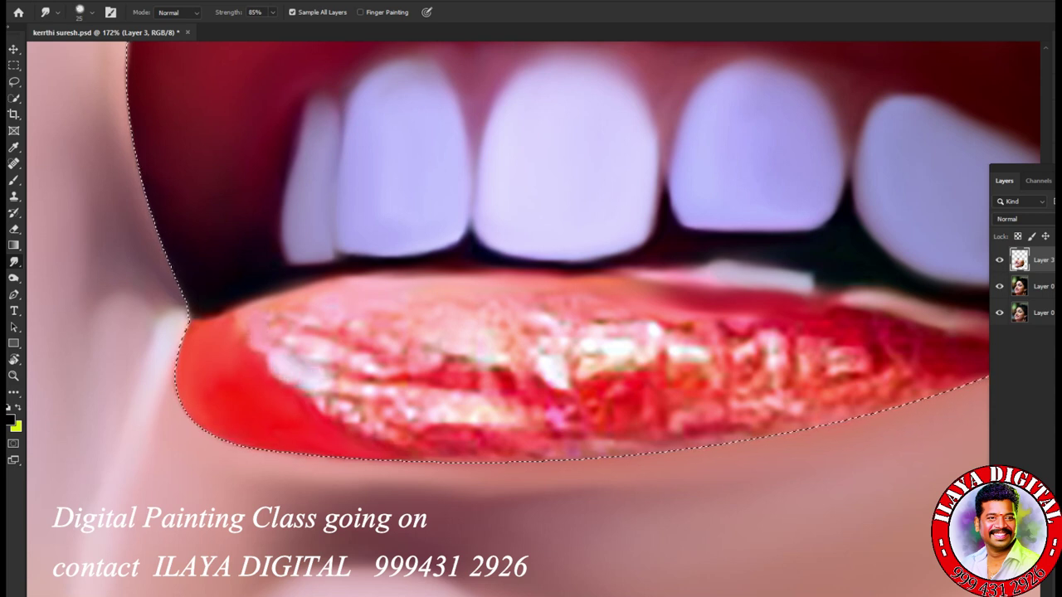
Step: Smudge the texture along the lower lip's bottom edge into a smooth red band with a 30 to 45 px brush
{"action": "key", "text": "bracketright"}
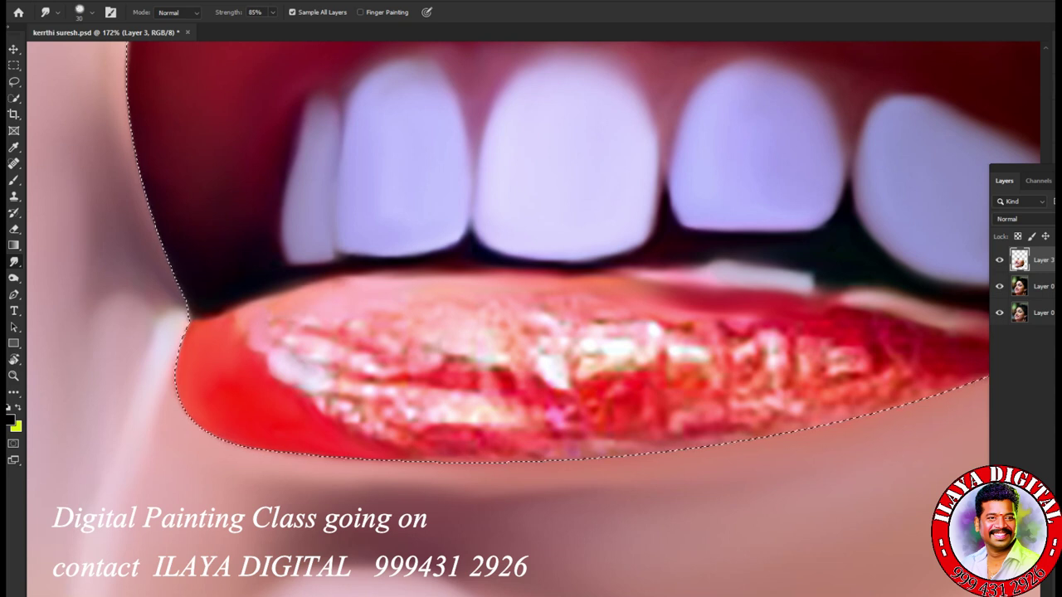
{"action": "key", "text": "bracketleft"}
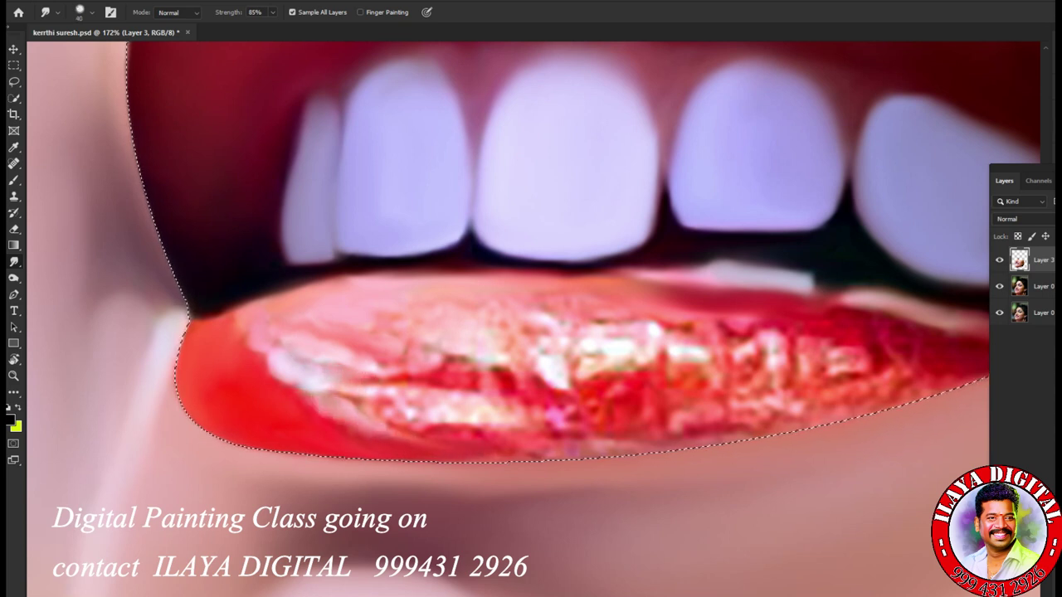
{"action": "mouse_move", "coordinate": [784, 423]}
{"action": "left_mouse_down"}
{"action": "mouse_move", "coordinate": [481, 453]}
{"action": "mouse_move", "coordinate": [588, 452]}
{"action": "mouse_move", "coordinate": [759, 421]}
{"action": "left_mouse_up"}
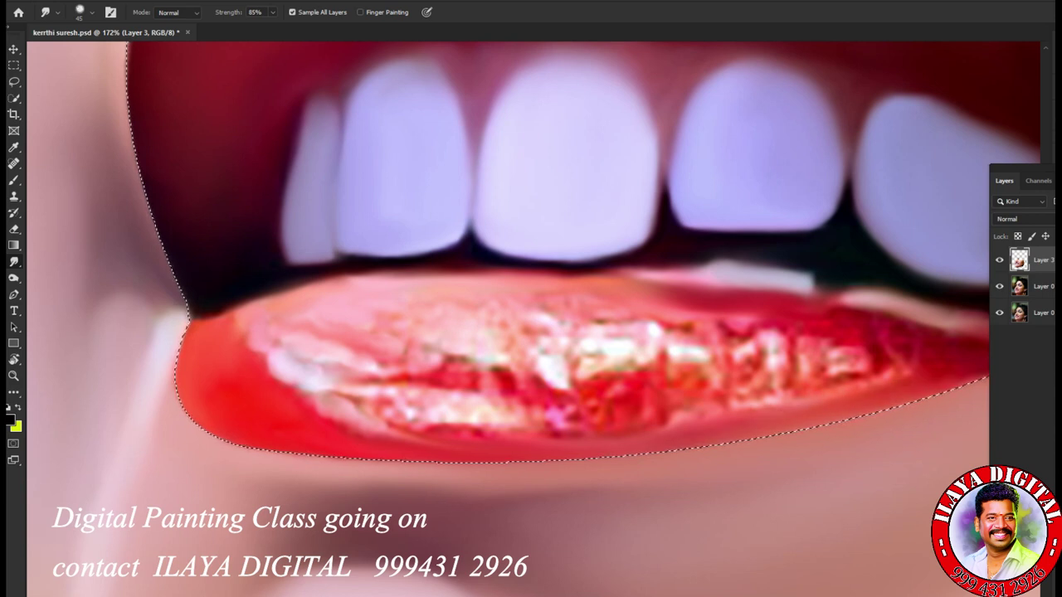
Step: Smudge the textured lower highlight in the near half of the lower lip into soft pink strokes with a 30 to 40 px brush
{"action": "key", "text": "["}
{"action": "mouse_move", "coordinate": [394, 403]}
{"action": "left_mouse_down"}
{"action": "mouse_move", "coordinate": [516, 409]}
{"action": "mouse_move", "coordinate": [496, 424]}
{"action": "left_mouse_up"}
{"action": "key", "text": "["}
{"action": "key", "text": "["}
{"action": "left_click_drag", "start_coordinate": [396, 424], "coordinate": [546, 429]}
{"action": "left_click_drag", "start_coordinate": [406, 431], "coordinate": [377, 421]}
{"action": "mouse_move", "coordinate": [386, 412]}
{"action": "left_mouse_down"}
{"action": "mouse_move", "coordinate": [370, 393]}
{"action": "mouse_move", "coordinate": [320, 389]}
{"action": "left_mouse_up"}
{"action": "left_click_drag", "start_coordinate": [332, 412], "coordinate": [370, 431]}
{"action": "left_click_drag", "start_coordinate": [383, 378], "coordinate": [358, 353]}
{"action": "left_click_drag", "start_coordinate": [426, 371], "coordinate": [374, 384]}
{"action": "left_click_drag", "start_coordinate": [388, 375], "coordinate": [368, 386]}
Step: Smudge the grainy pink highlight in the upper near half of the lower lip with a 35 to 40 px brush
{"action": "key", "text": "]"}
{"action": "left_click_drag", "start_coordinate": [403, 352], "coordinate": [383, 344]}
{"action": "left_click_drag", "start_coordinate": [395, 346], "coordinate": [366, 326]}
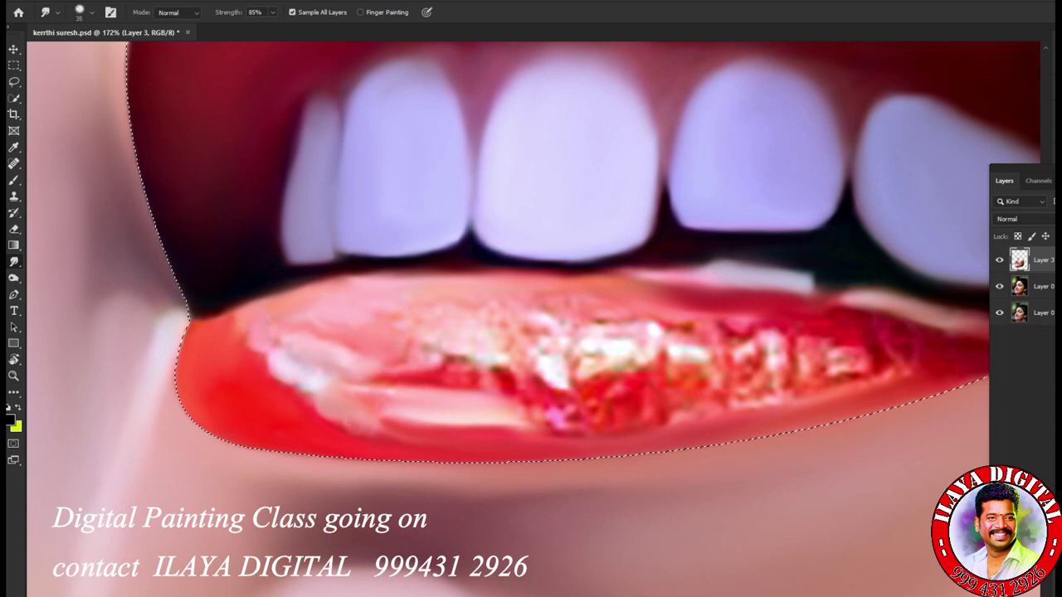
{"action": "key", "text": "]"}
{"action": "left_click_drag", "start_coordinate": [437, 324], "coordinate": [400, 325]}
{"action": "left_click_drag", "start_coordinate": [478, 313], "coordinate": [439, 323]}
{"action": "left_click_drag", "start_coordinate": [476, 333], "coordinate": [437, 352]}
{"action": "left_click_drag", "start_coordinate": [490, 378], "coordinate": [407, 353]}
{"action": "left_click_drag", "start_coordinate": [511, 365], "coordinate": [485, 367]}
{"action": "mouse_move", "coordinate": [521, 359]}
{"action": "left_mouse_down"}
{"action": "mouse_move", "coordinate": [500, 365]}
{"action": "mouse_move", "coordinate": [534, 388]}
{"action": "mouse_move", "coordinate": [510, 410]}
{"action": "left_mouse_up"}
Step: Smudge the texture below the lower lip's central highlights, from the middle towards the far corner, with a 45 px brush
{"action": "key", "text": "]"}
{"action": "left_click_drag", "start_coordinate": [542, 403], "coordinate": [495, 407]}
{"action": "left_click_drag", "start_coordinate": [539, 423], "coordinate": [483, 422]}
{"action": "mouse_move", "coordinate": [540, 416]}
{"action": "left_mouse_down"}
{"action": "mouse_move", "coordinate": [496, 423]}
{"action": "mouse_move", "coordinate": [478, 413]}
{"action": "left_mouse_up"}
{"action": "left_click_drag", "start_coordinate": [490, 410], "coordinate": [425, 418]}
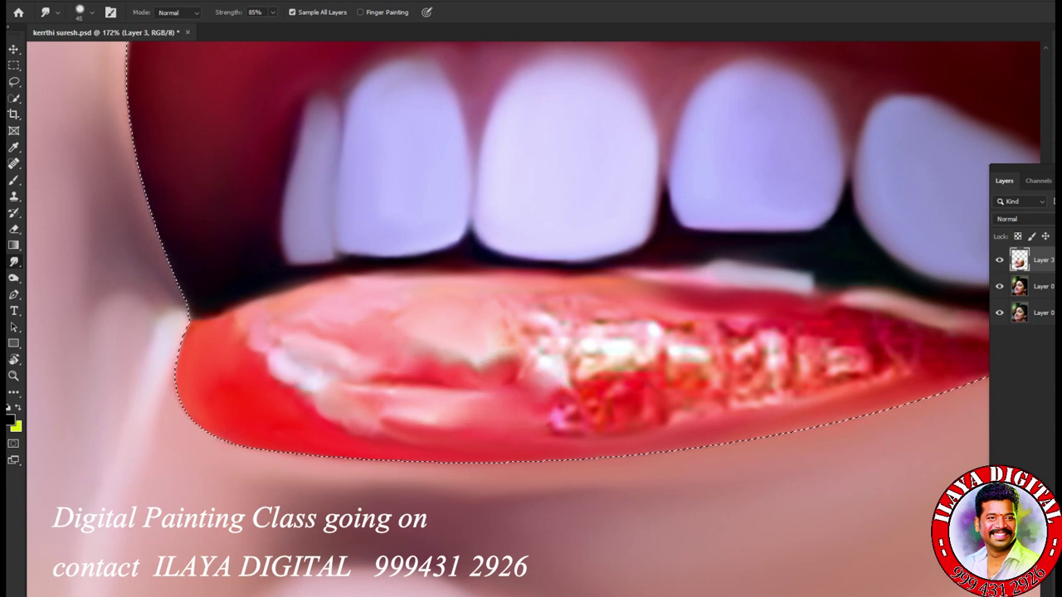
{"action": "mouse_move", "coordinate": [564, 414]}
{"action": "left_mouse_down"}
{"action": "mouse_move", "coordinate": [680, 386]}
{"action": "mouse_move", "coordinate": [722, 398]}
{"action": "mouse_move", "coordinate": [535, 422]}
{"action": "mouse_move", "coordinate": [722, 419]}
{"action": "mouse_move", "coordinate": [788, 378]}
{"action": "mouse_move", "coordinate": [832, 375]}
{"action": "left_mouse_up"}
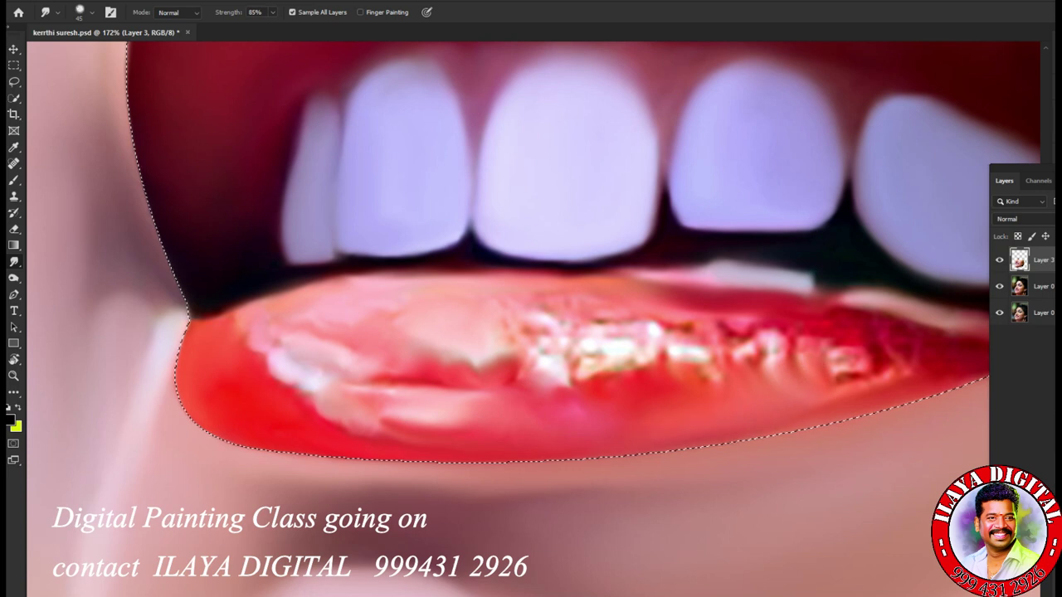
Step: Blend the lower lip's near highlights into the red, and smooth its far end and the remaining bright central texture
{"action": "mouse_move", "coordinate": [391, 427]}
{"action": "left_mouse_down"}
{"action": "mouse_move", "coordinate": [311, 394]}
{"action": "mouse_move", "coordinate": [418, 430]}
{"action": "mouse_move", "coordinate": [451, 429]}
{"action": "left_mouse_up"}
{"action": "mouse_move", "coordinate": [312, 377]}
{"action": "left_mouse_down"}
{"action": "mouse_move", "coordinate": [300, 394]}
{"action": "mouse_move", "coordinate": [278, 377]}
{"action": "mouse_move", "coordinate": [237, 311]}
{"action": "left_mouse_up"}
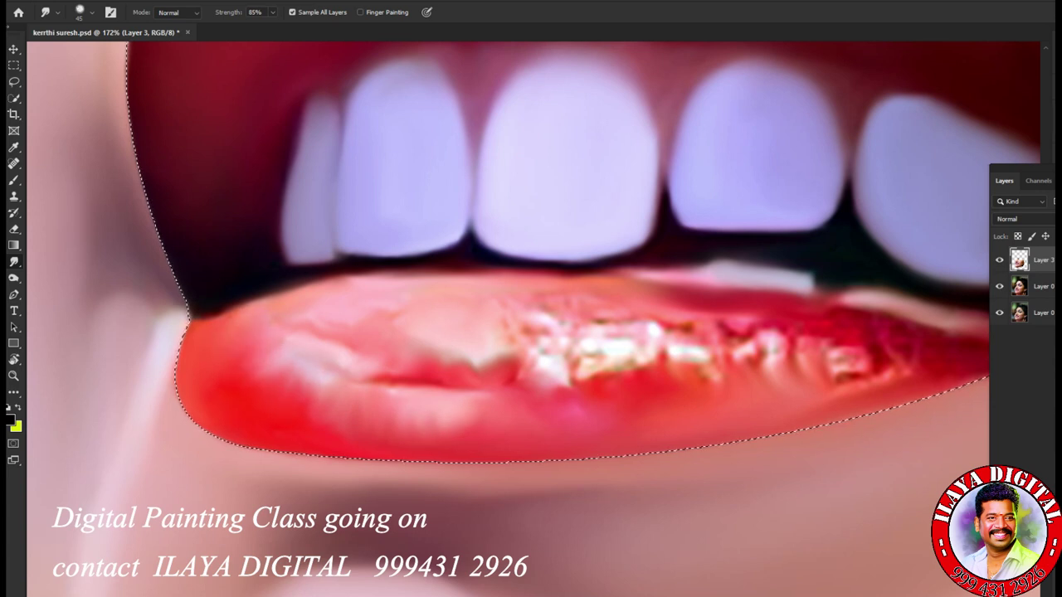
{"action": "mouse_move", "coordinate": [821, 355]}
{"action": "left_mouse_down"}
{"action": "mouse_move", "coordinate": [841, 375]}
{"action": "mouse_move", "coordinate": [928, 364]}
{"action": "mouse_move", "coordinate": [770, 418]}
{"action": "left_mouse_up"}
{"action": "left_click_drag", "start_coordinate": [860, 386], "coordinate": [745, 421]}
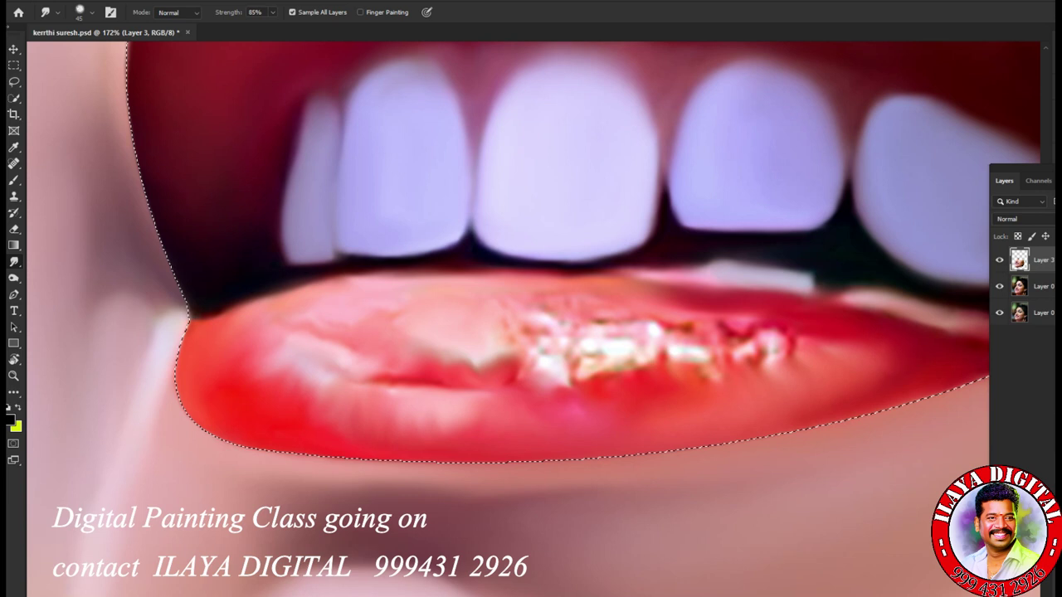
{"action": "mouse_move", "coordinate": [589, 344]}
{"action": "left_mouse_down"}
{"action": "mouse_move", "coordinate": [590, 366]}
{"action": "mouse_move", "coordinate": [622, 381]}
{"action": "left_mouse_up"}
{"action": "mouse_move", "coordinate": [647, 346]}
{"action": "left_mouse_down"}
{"action": "mouse_move", "coordinate": [651, 380]}
{"action": "mouse_move", "coordinate": [714, 352]}
{"action": "mouse_move", "coordinate": [796, 344]}
{"action": "left_mouse_up"}
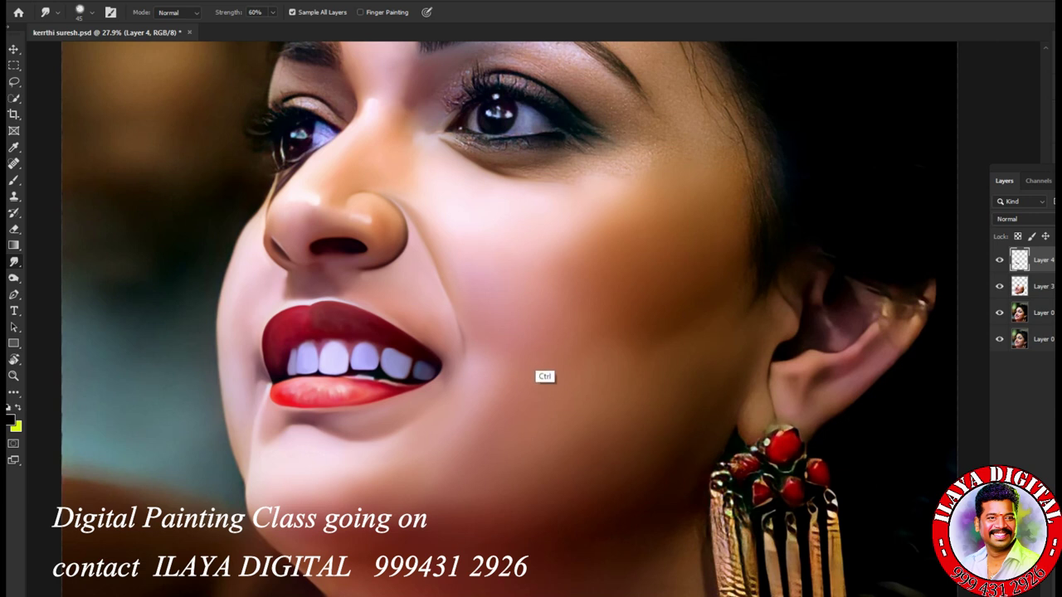
Step: Merge Layer 4 with Layer 3 and save the document
{"action": "key", "text": "ctrl+0"}
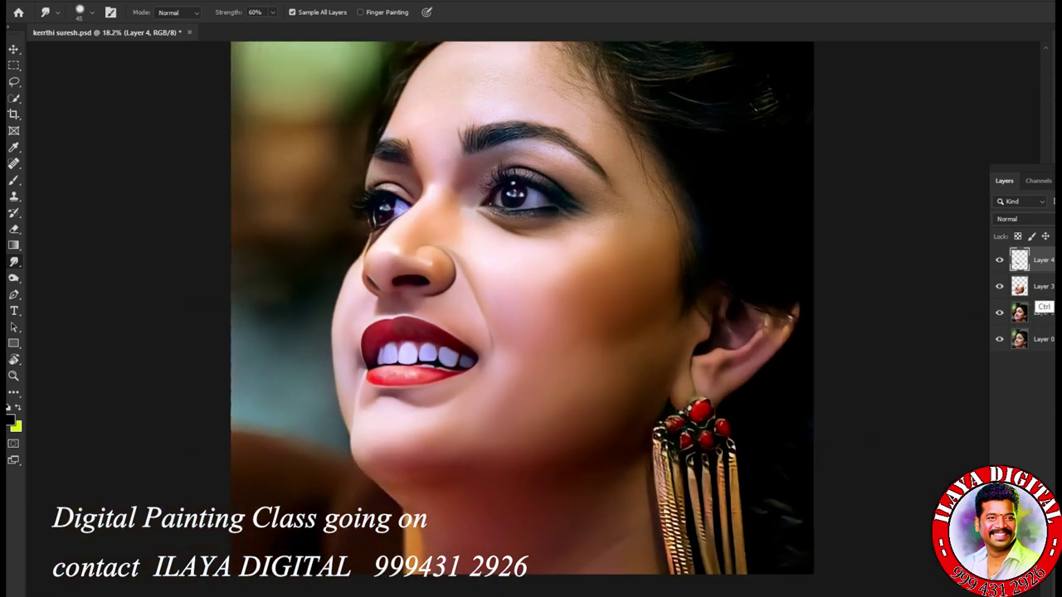
{"action": "left_click", "coordinate": [1041, 288], "text": "ctrl"}
{"action": "key", "text": "ctrl+e"}
{"action": "key", "text": "ctrl+s"}
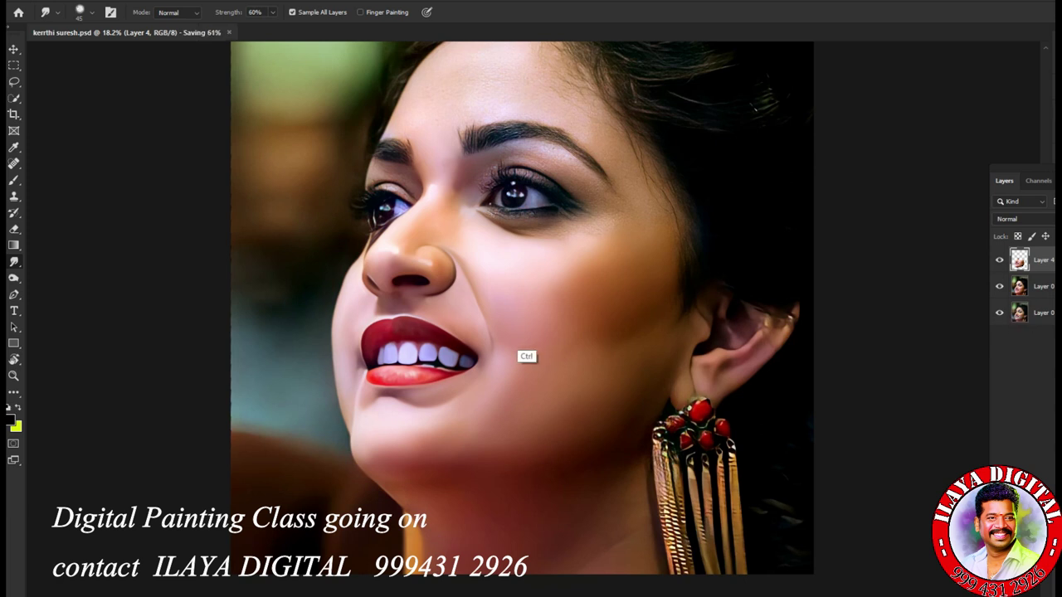
Step: Examine the smudged nose, lips and teeth up close in full-screen view
{"action": "scroll", "coordinate": [539, 359], "scroll_direction": "up", "scroll_amount": 5}
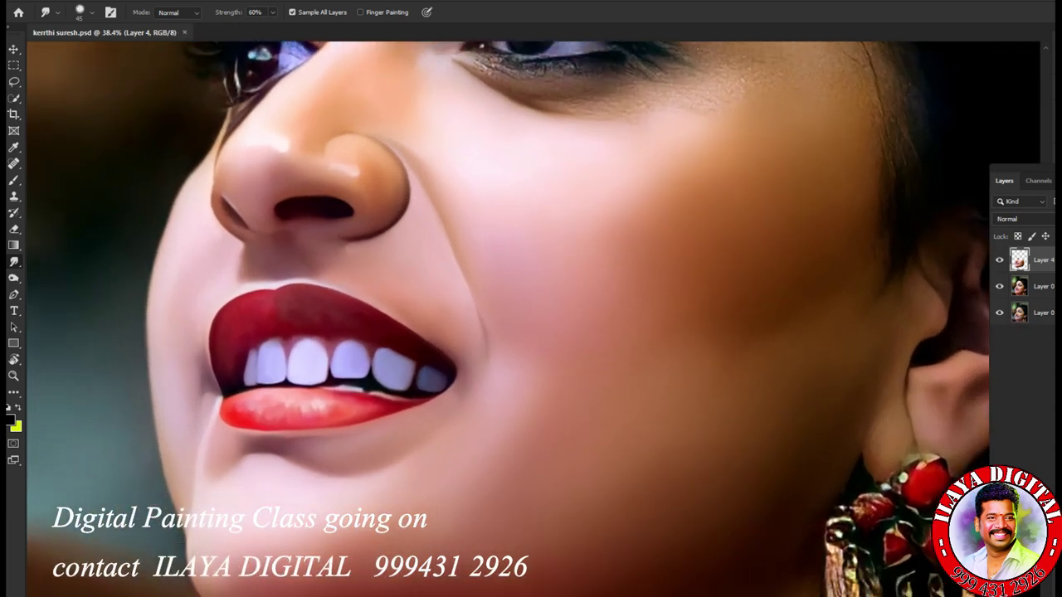
{"action": "left_click_drag", "start_coordinate": [540, 322], "coordinate": [864, 444]}
{"action": "key", "text": "f"}
{"action": "key", "text": "f"}
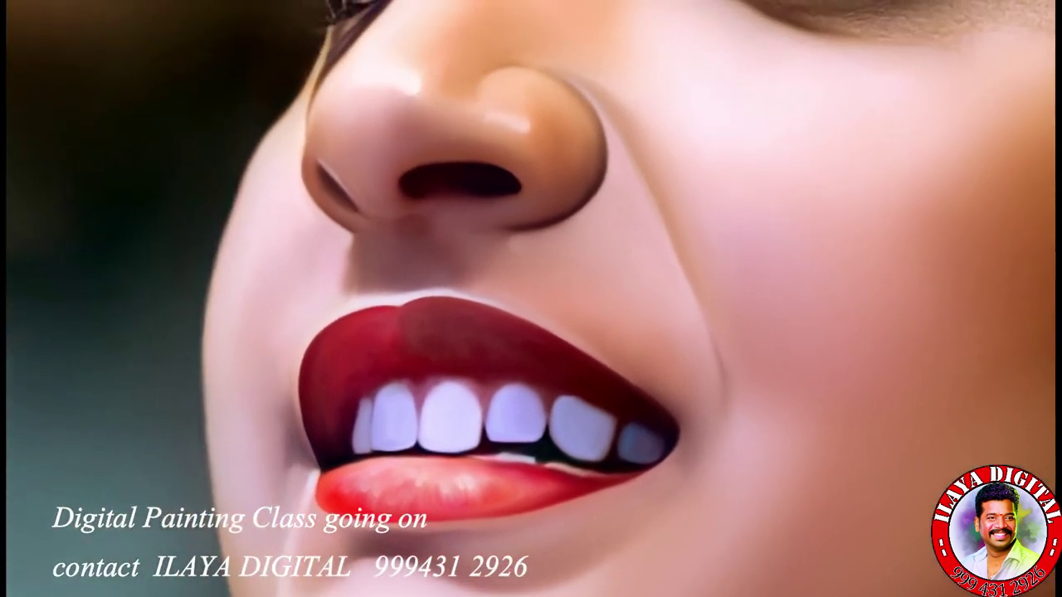